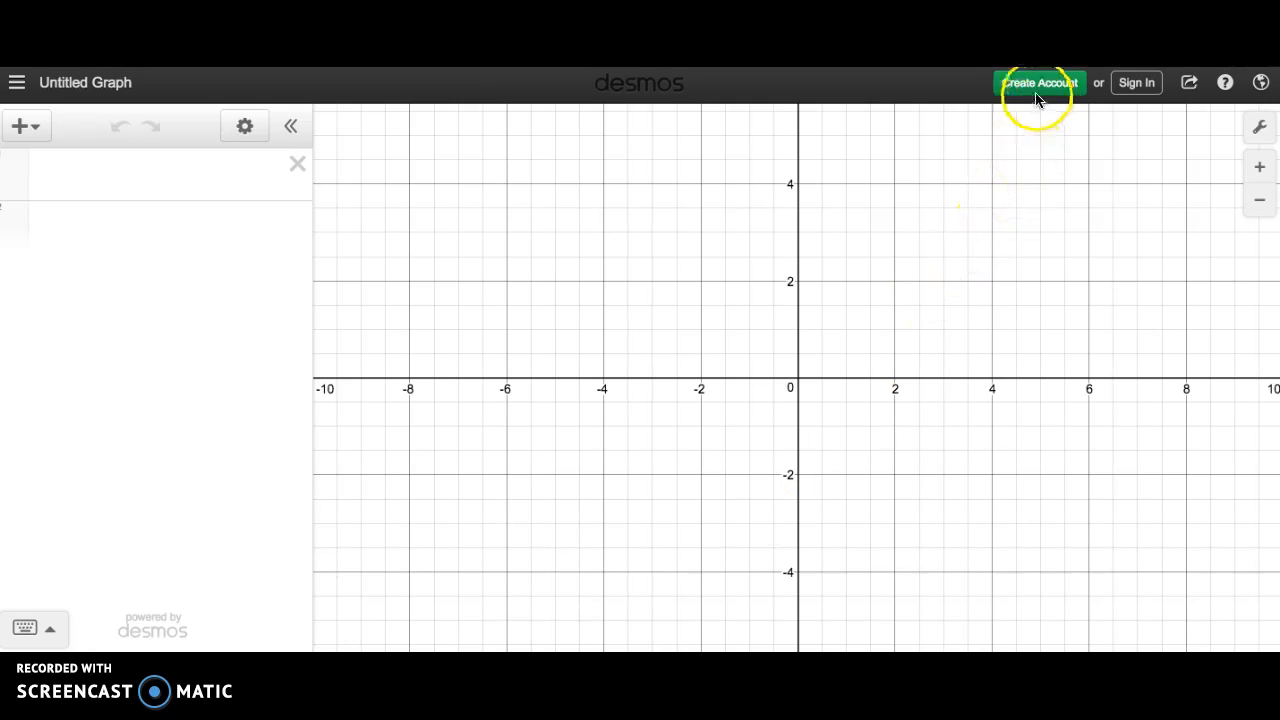
- Sign in to the graphing calculator with the Google account
{"action": "left_click", "coordinate": [1132, 87]}
{"action": "left_click", "coordinate": [1132, 87]}
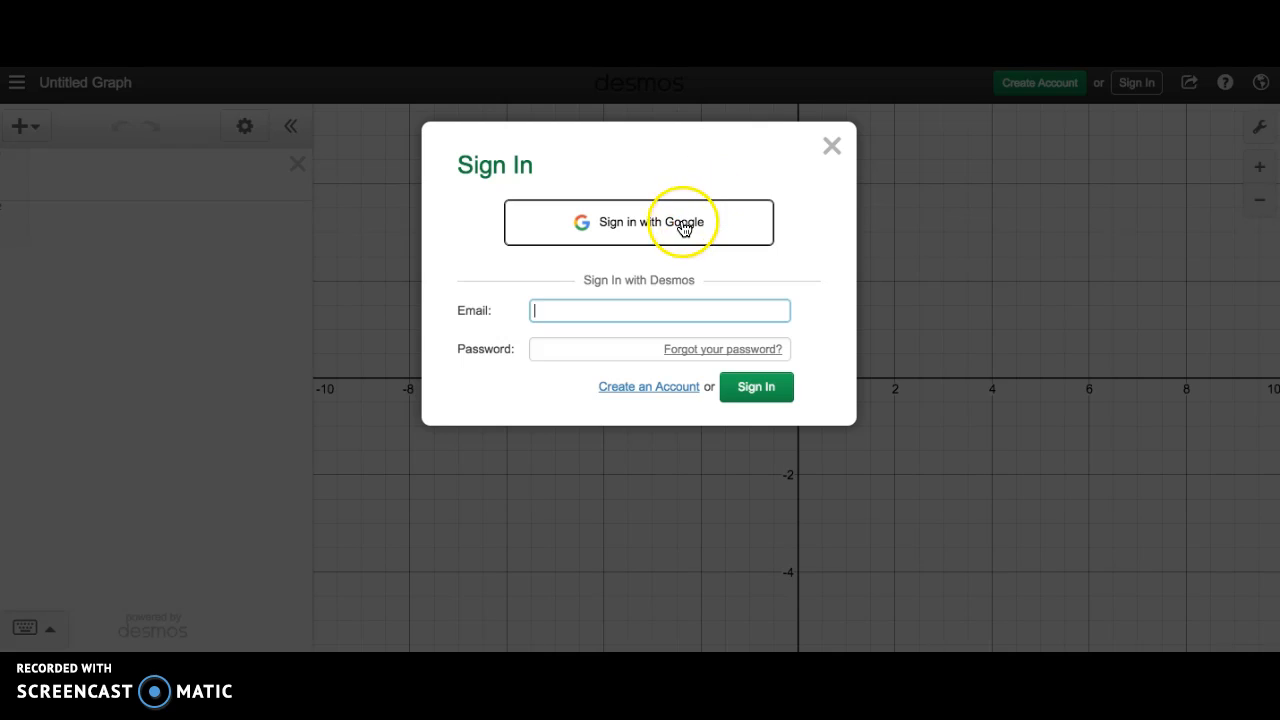
{"action": "left_click", "coordinate": [684, 228]}
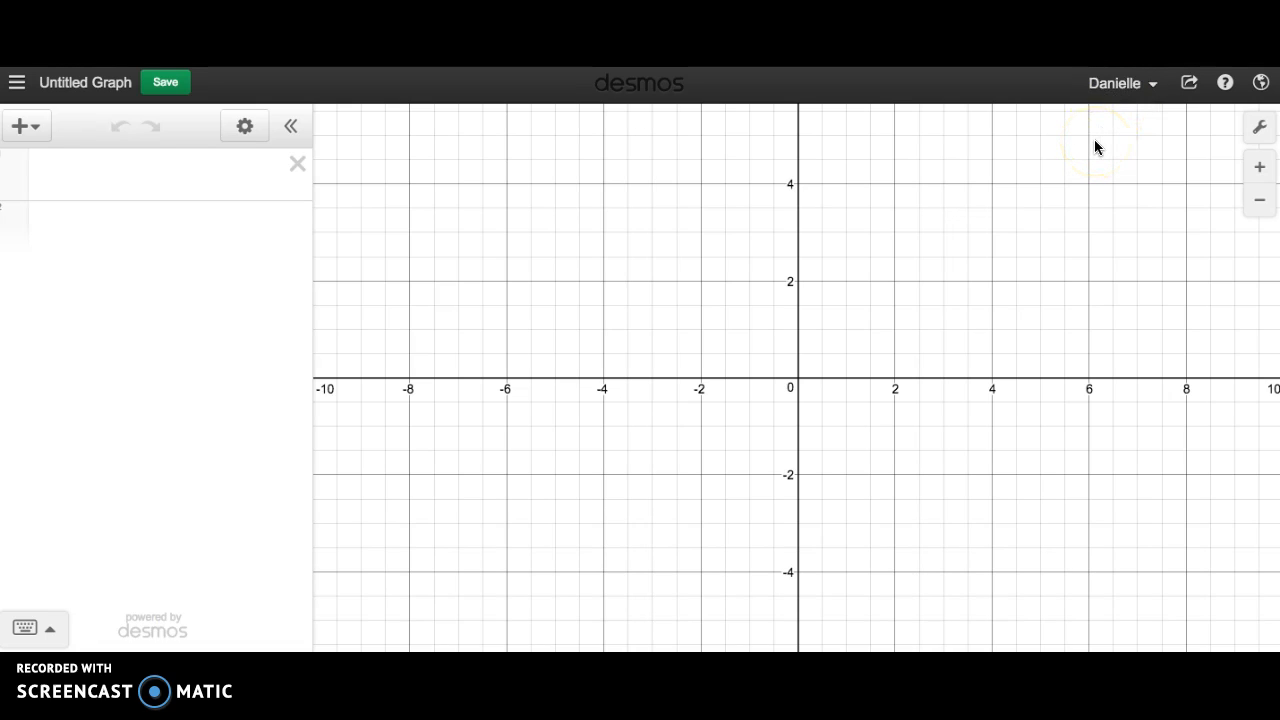
- Save the untitled graph and title it "Conic Sections", leaving the duplicate option enabled
{"action": "left_click", "coordinate": [166, 84]}
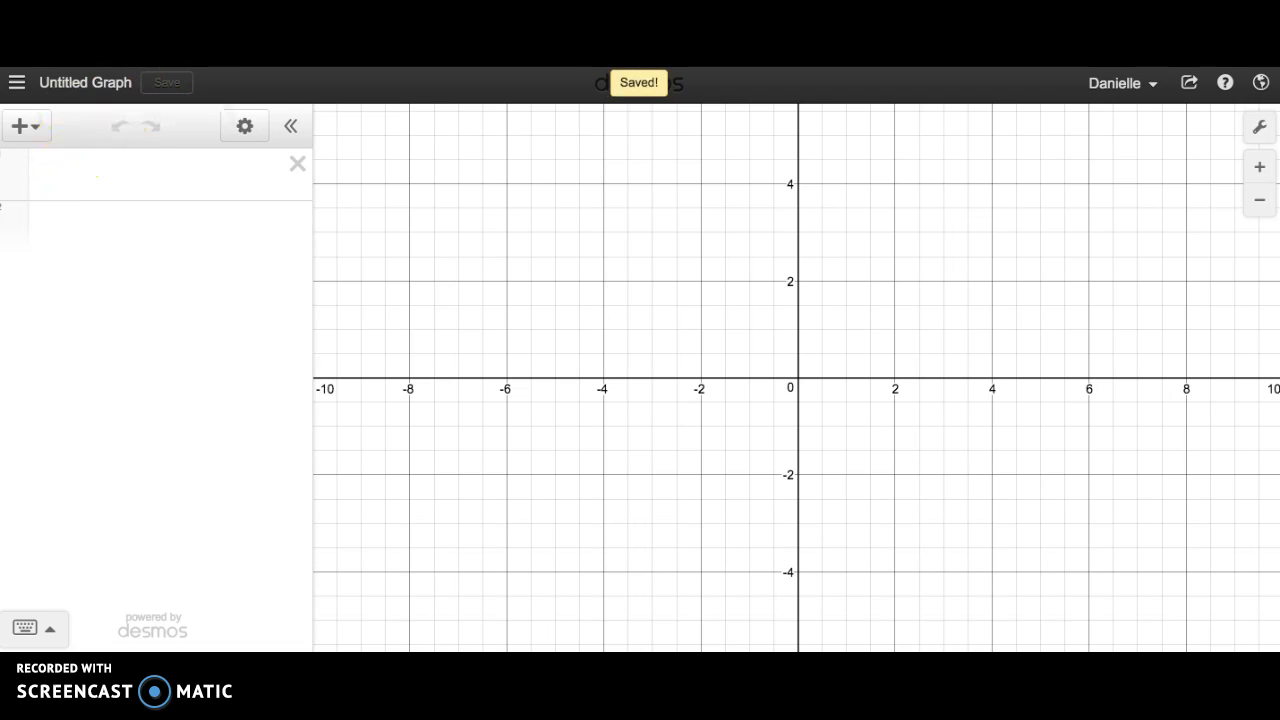
{"action": "left_click", "coordinate": [85, 84]}
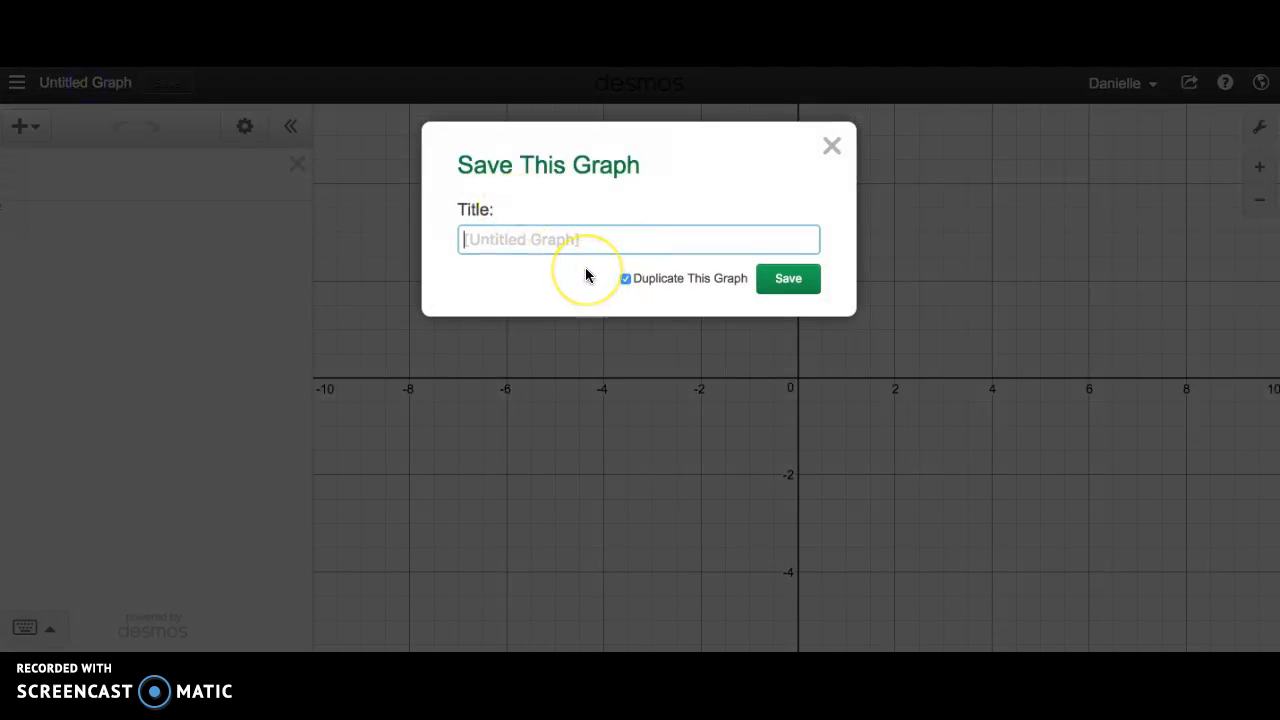
{"action": "type", "text": "Conic Section"}
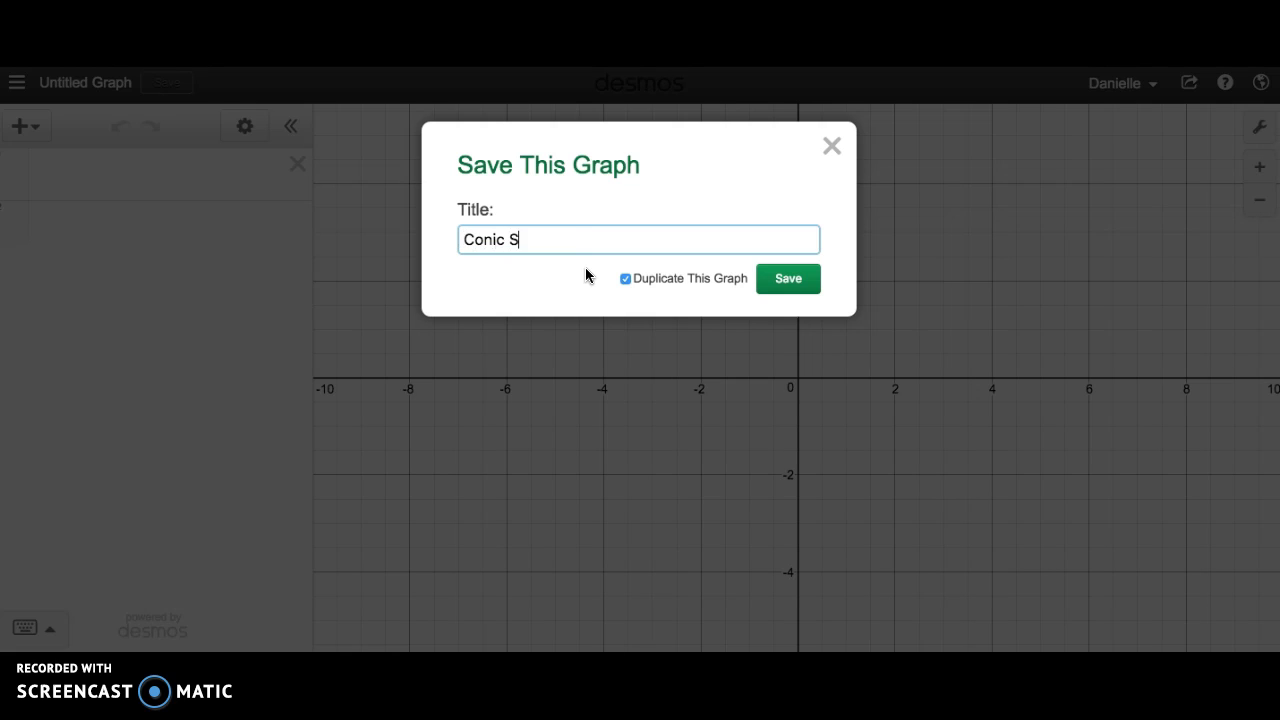
{"action": "type", "text": "s"}
{"action": "left_click", "coordinate": [797, 288]}
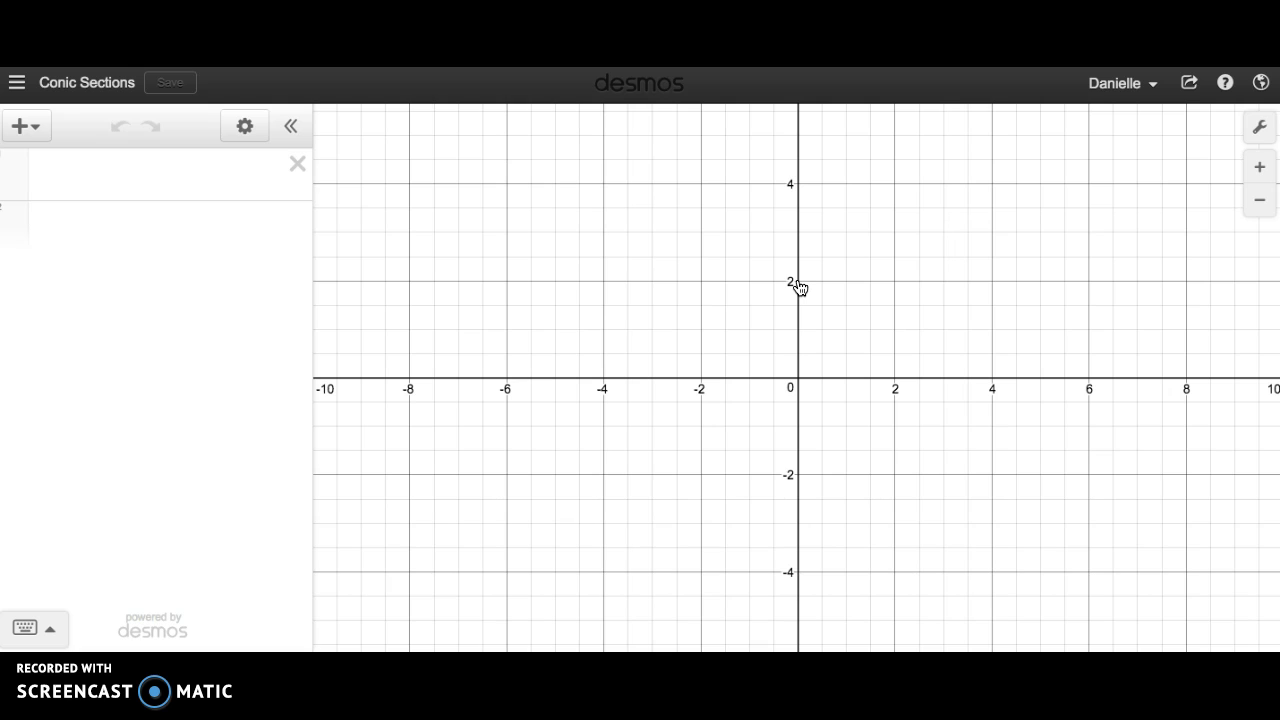
- Graph a circle centred at the origin by entering y^2 + x^2 = 25 as the first expression
{"action": "left_click", "coordinate": [99, 174]}
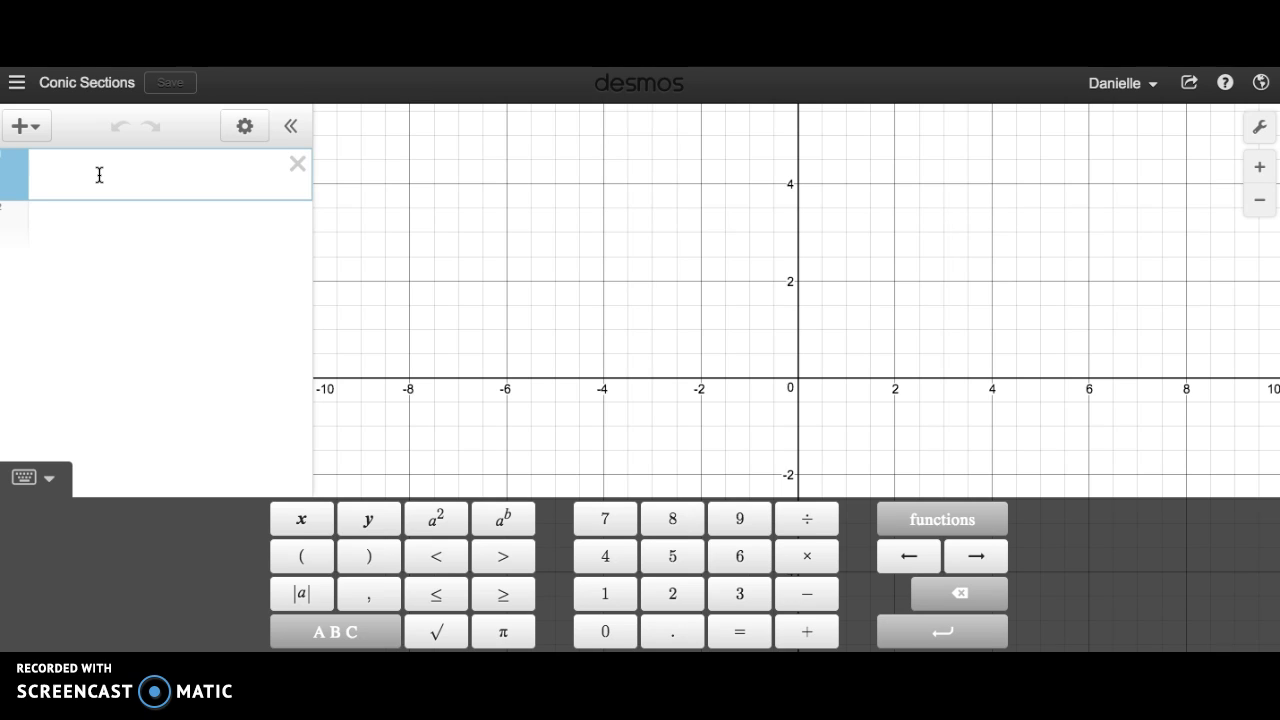
{"action": "type", "text": "y"}
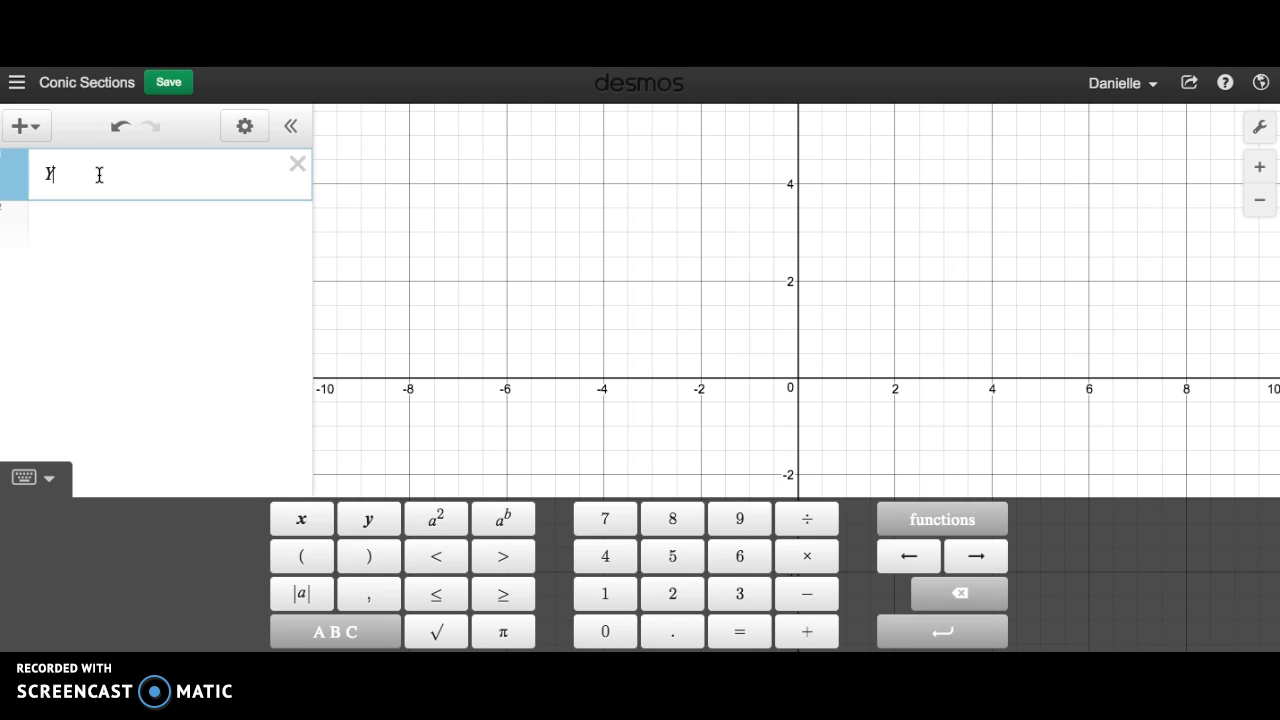
{"action": "key", "text": "BackSpace"}
{"action": "type", "text": "y^2"}
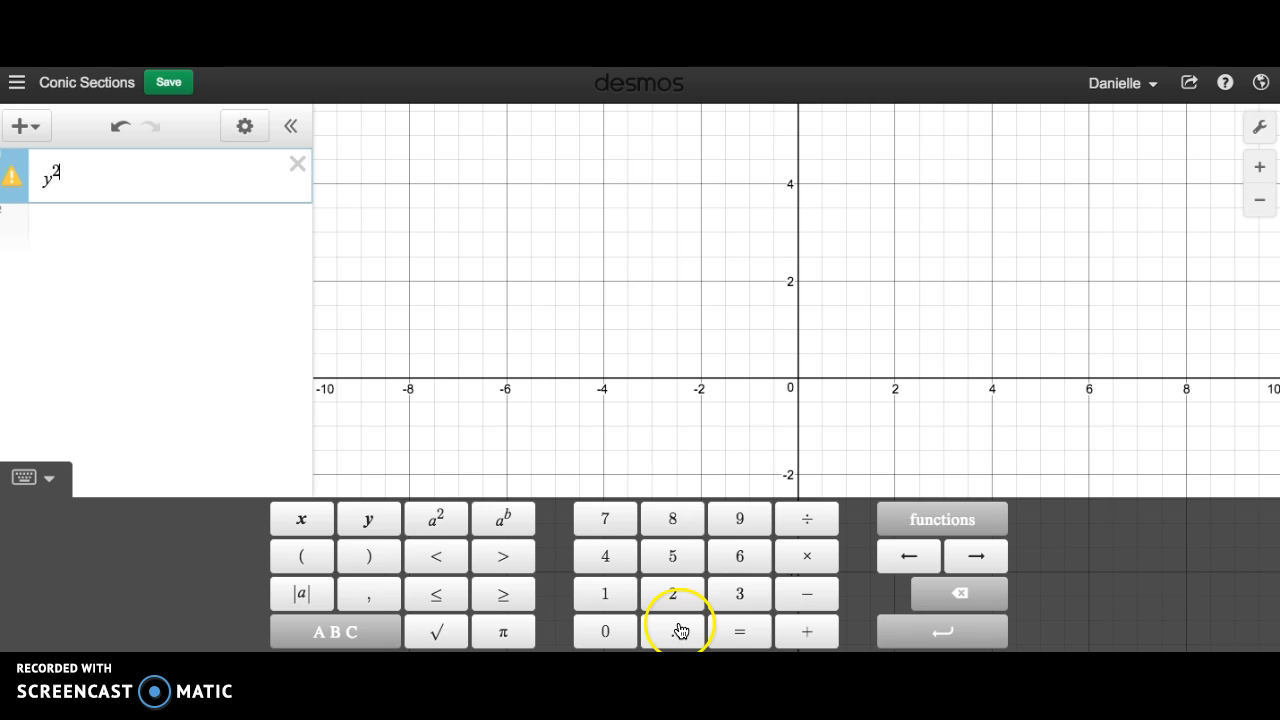
{"action": "left_click", "coordinate": [810, 632]}
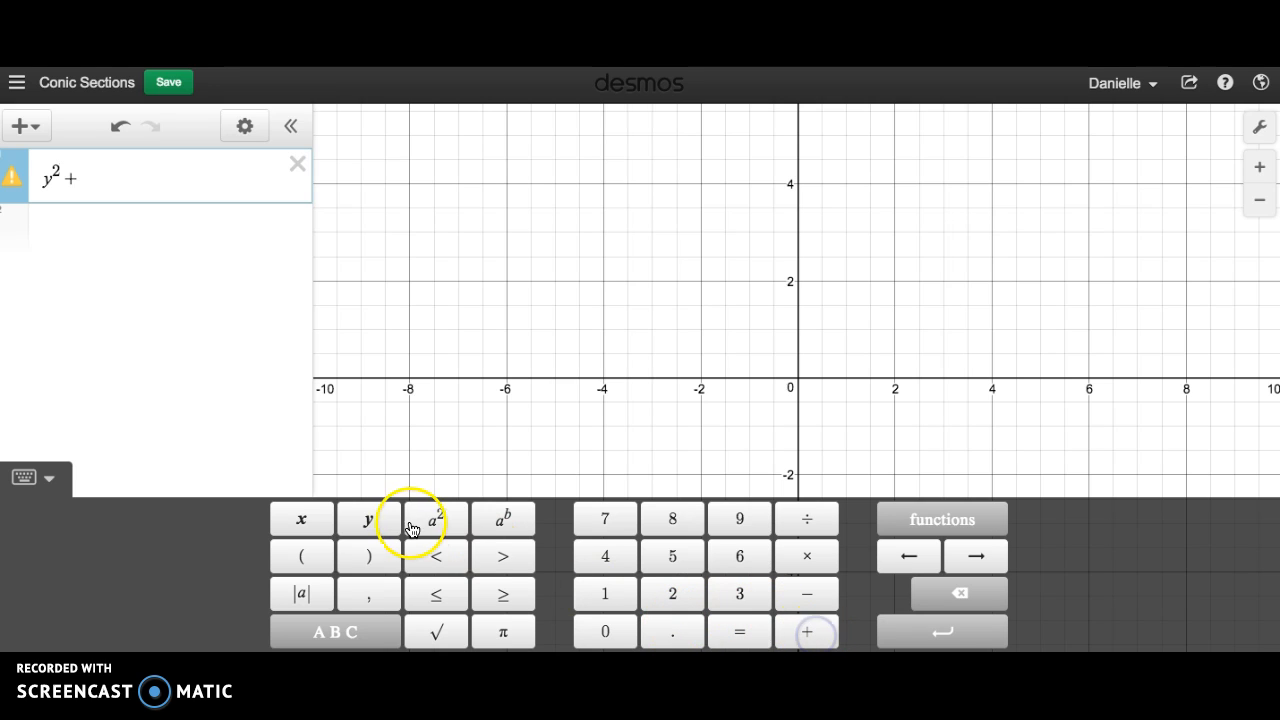
{"action": "left_click", "coordinate": [305, 521]}
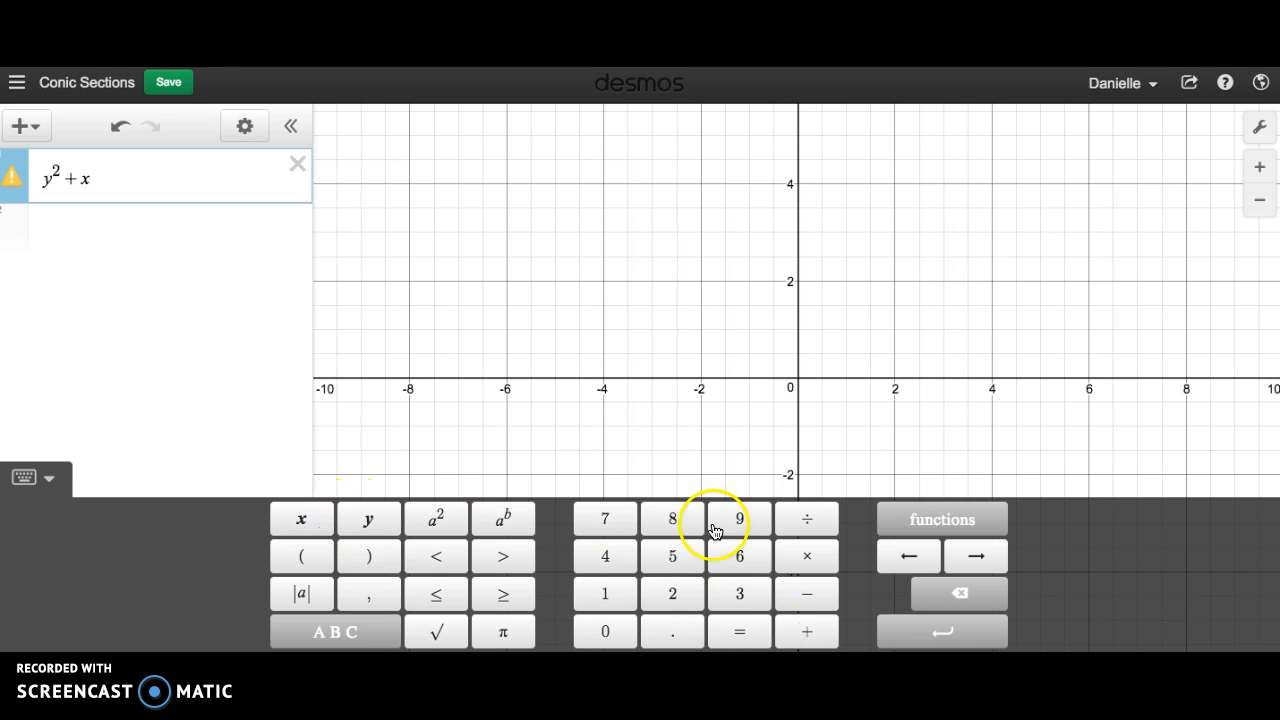
{"action": "left_click", "coordinate": [441, 522]}
{"action": "left_click", "coordinate": [682, 601]}
{"action": "left_click", "coordinate": [740, 631]}
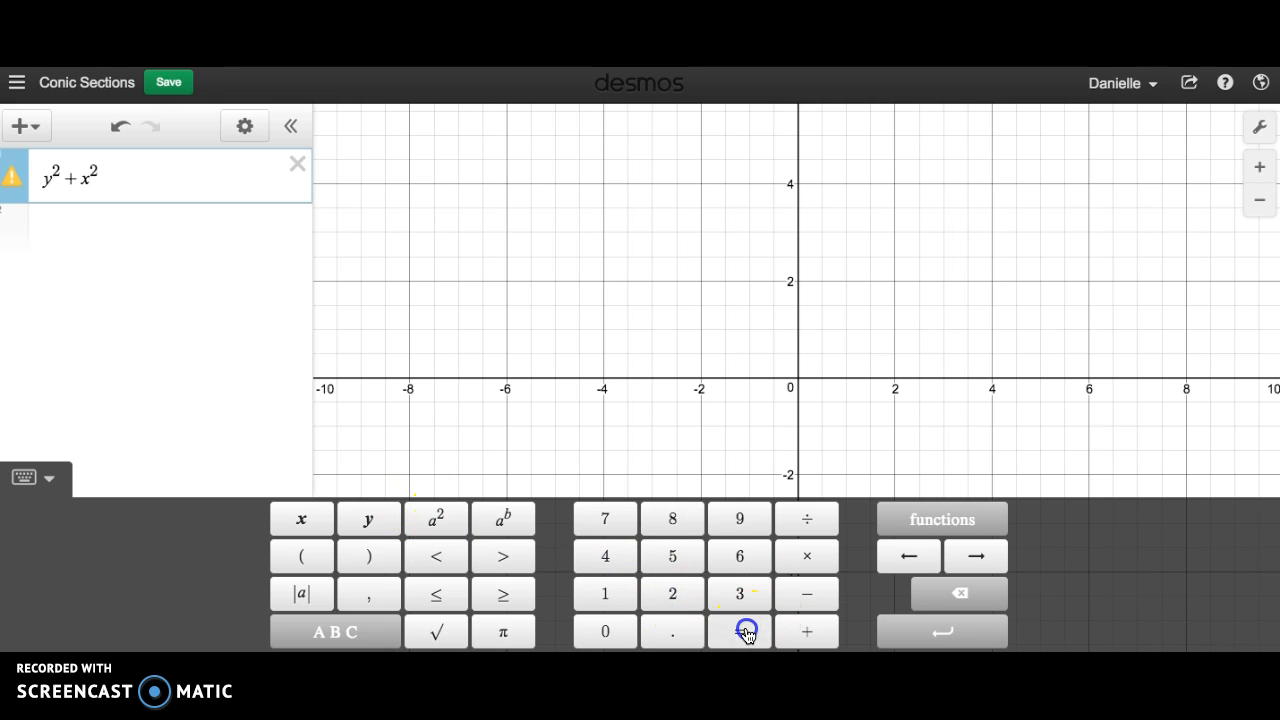
{"action": "left_click", "coordinate": [670, 595]}
{"action": "left_click", "coordinate": [668, 557]}
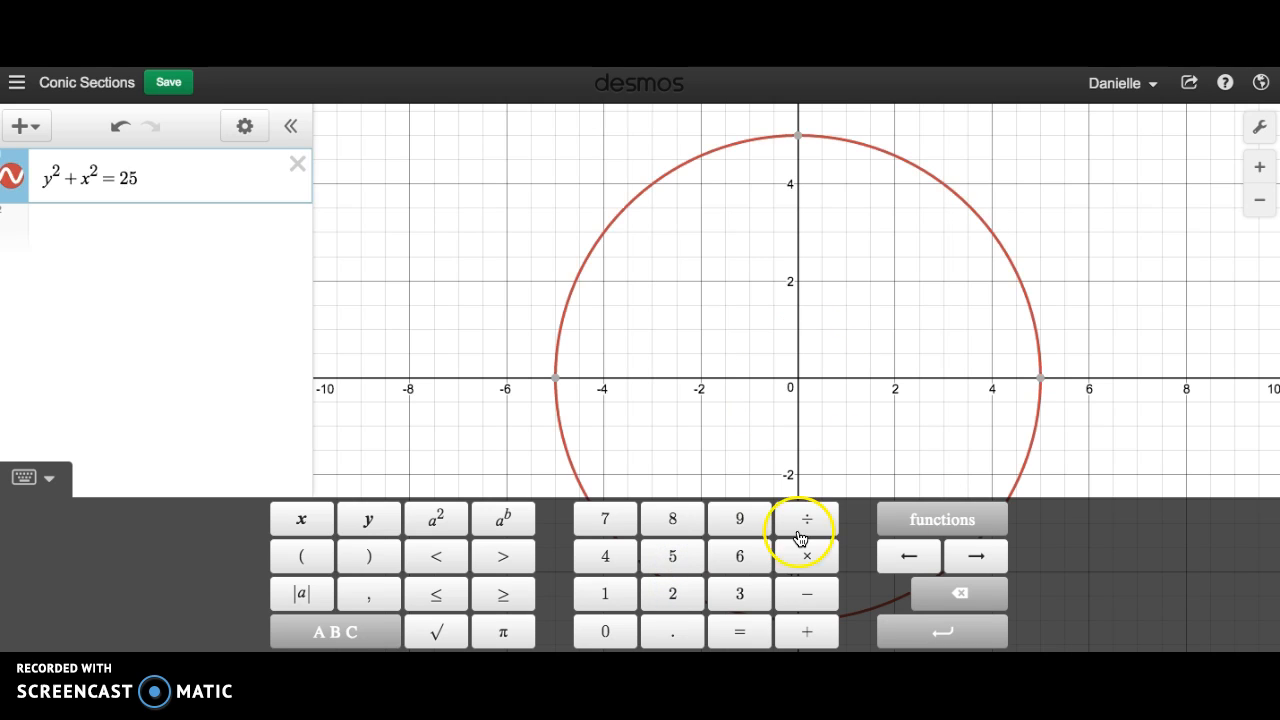
- Shift the circle up 2 units by changing the y term of its equation to (y-2)^2
{"action": "left_click", "coordinate": [1260, 202]}
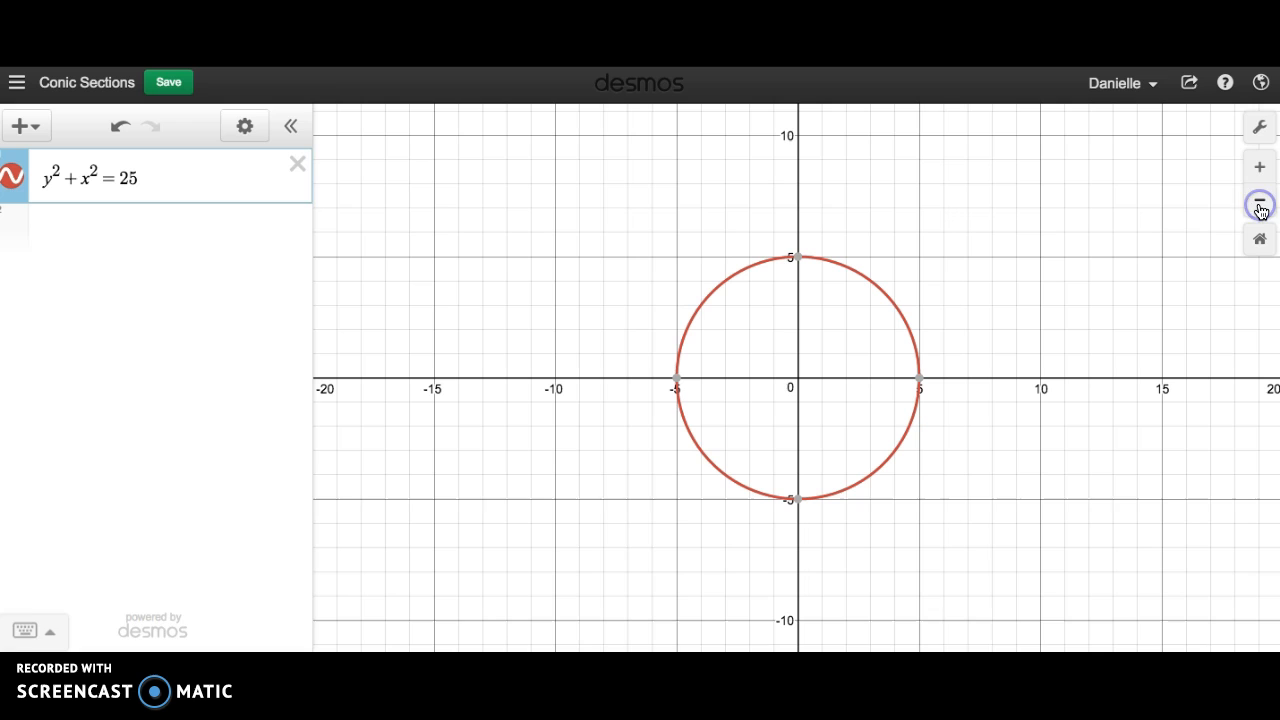
{"action": "left_click", "coordinate": [158, 182]}
{"action": "left_click", "coordinate": [53, 175]}
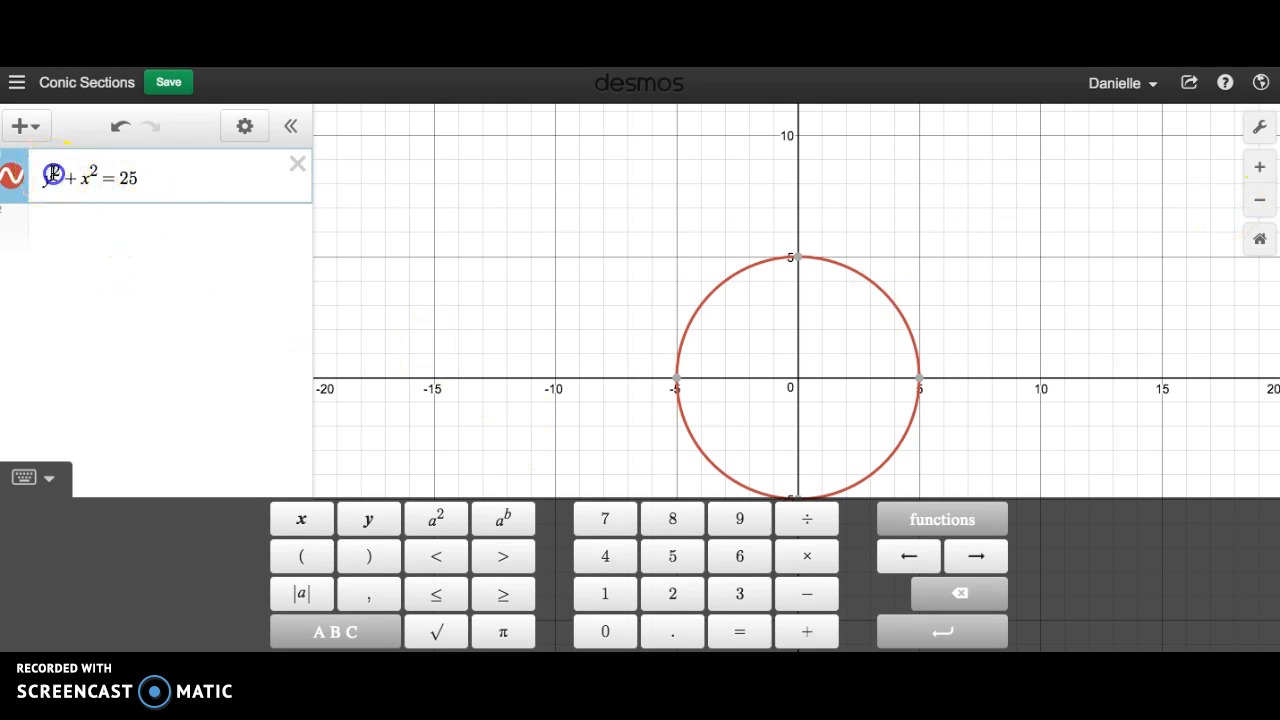
{"action": "left_click", "coordinate": [48, 175]}
{"action": "type", "text": "("}
{"action": "key", "text": "Right"}
{"action": "type", "text": ")"}
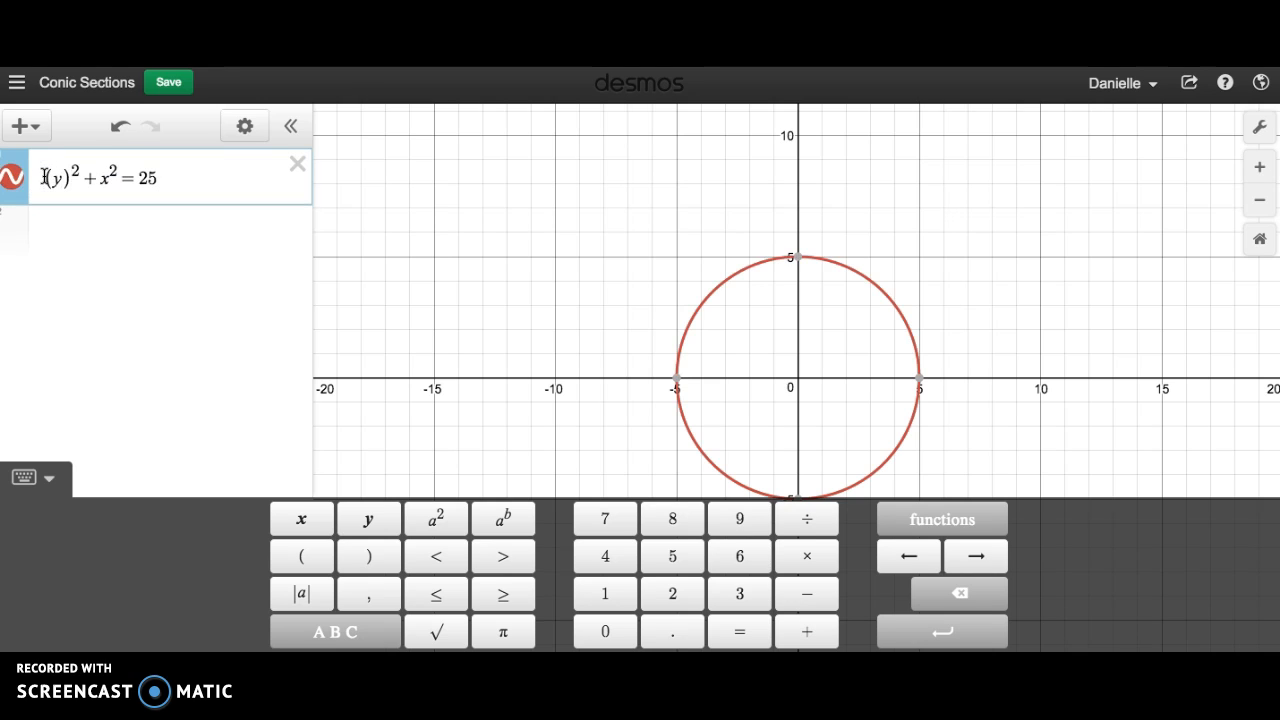
{"action": "left_click", "coordinate": [61, 182]}
{"action": "type", "text": "-2"}
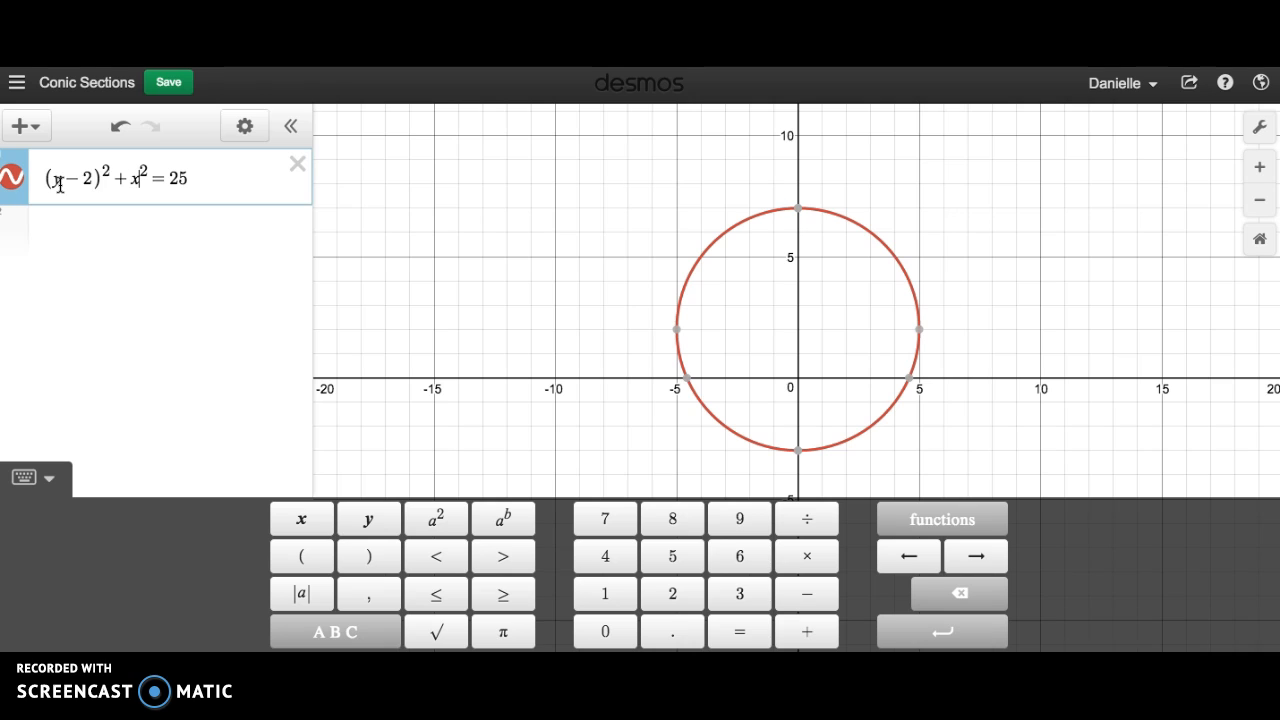
- Shift the circle 5 units in the negative x direction by changing the x term to (x+5)^2
{"action": "type", "text": "("}
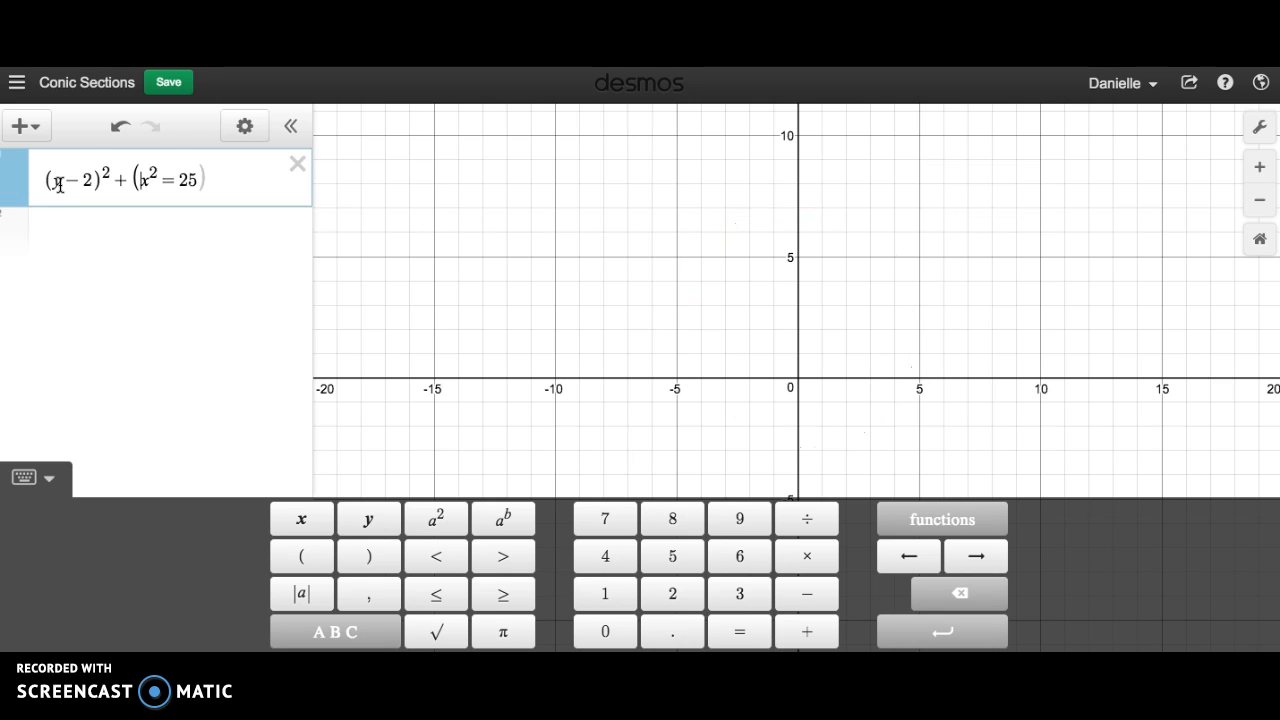
{"action": "key", "text": "Right"}
{"action": "type", "text": ")"}
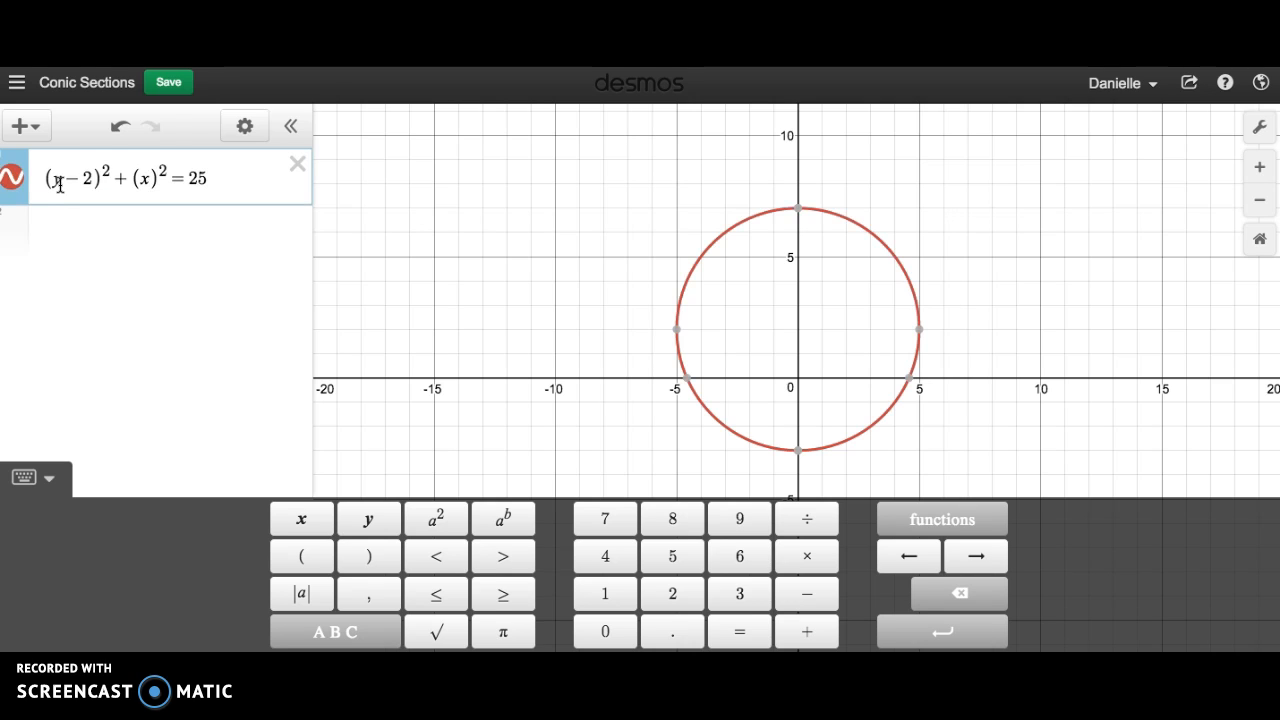
{"action": "type", "text": "=5"}
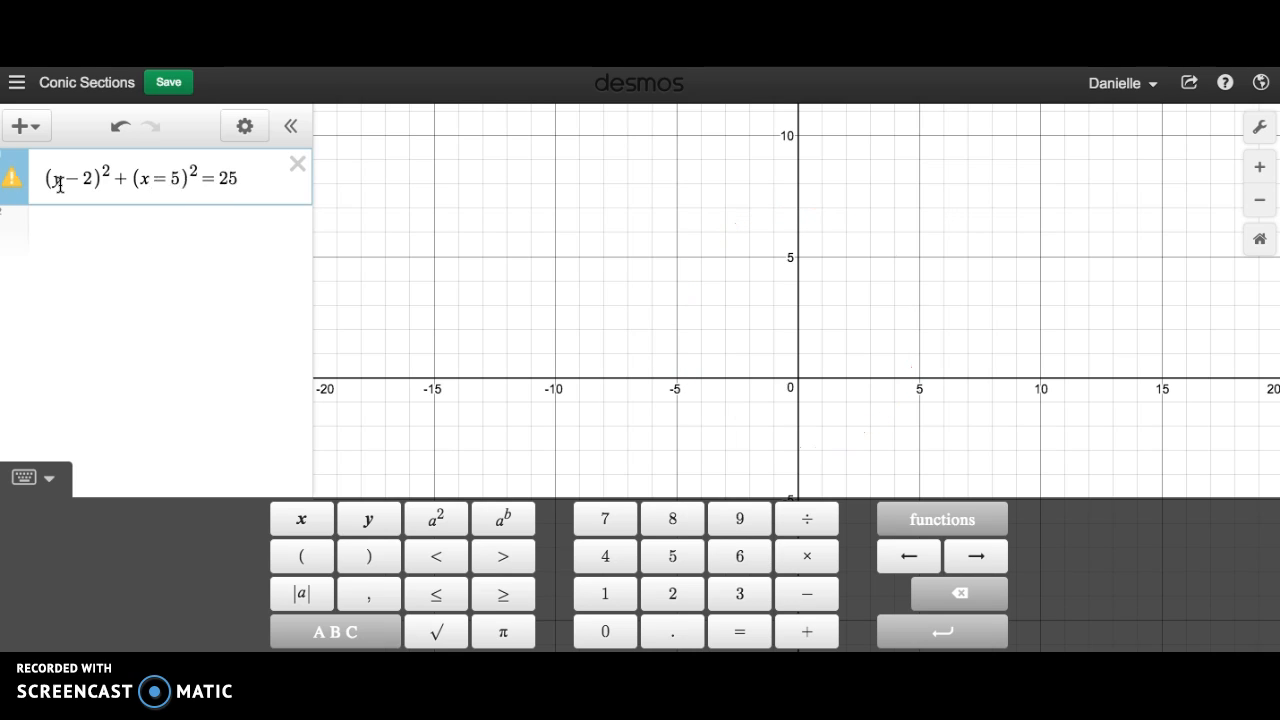
{"action": "key", "text": "BackSpace"}
{"action": "key", "text": "BackSpace"}
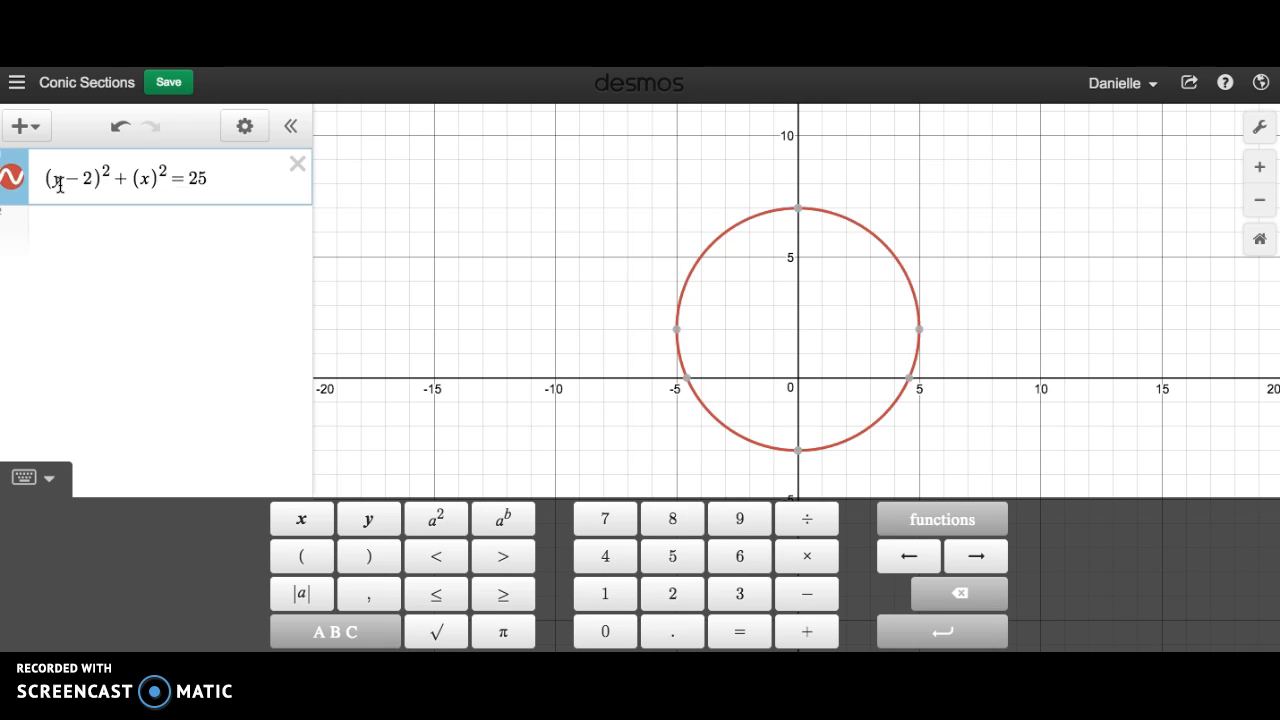
{"action": "type", "text": "+5"}
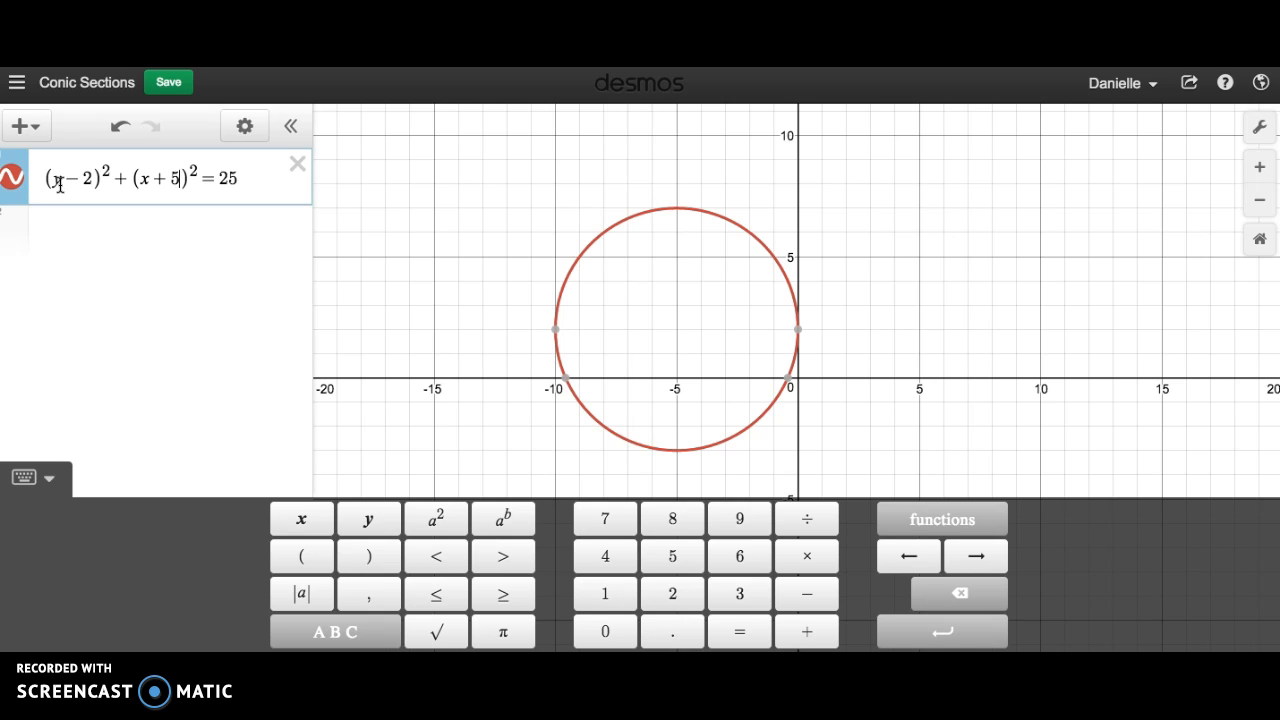
- Remove the shifts and parentheses from the circle equation so it reads y^2 + x^2 = 25 again
{"action": "key", "text": "BackSpace"}
{"action": "key", "text": "BackSpace"}
{"action": "key", "text": "BackSpace"}
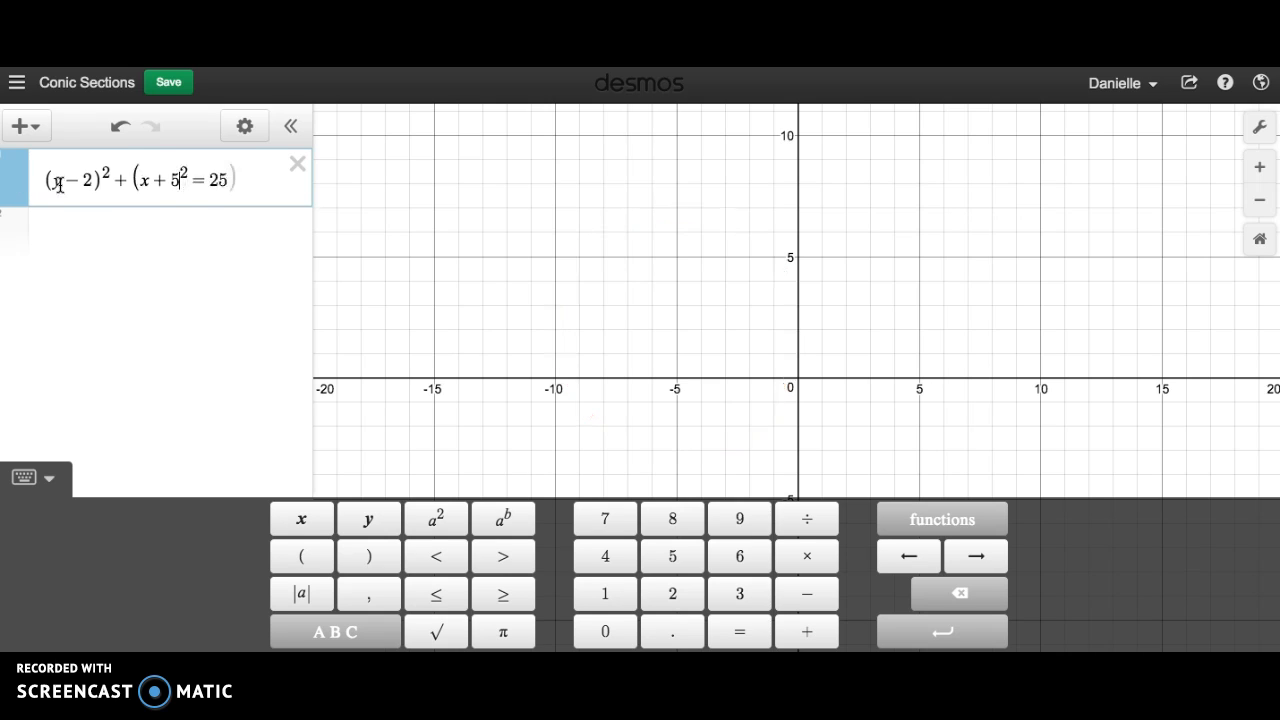
{"action": "left_click", "coordinate": [101, 182]}
{"action": "key", "text": "BackSpace"}
{"action": "key", "text": "BackSpace"}
{"action": "key", "text": "BackSpace"}
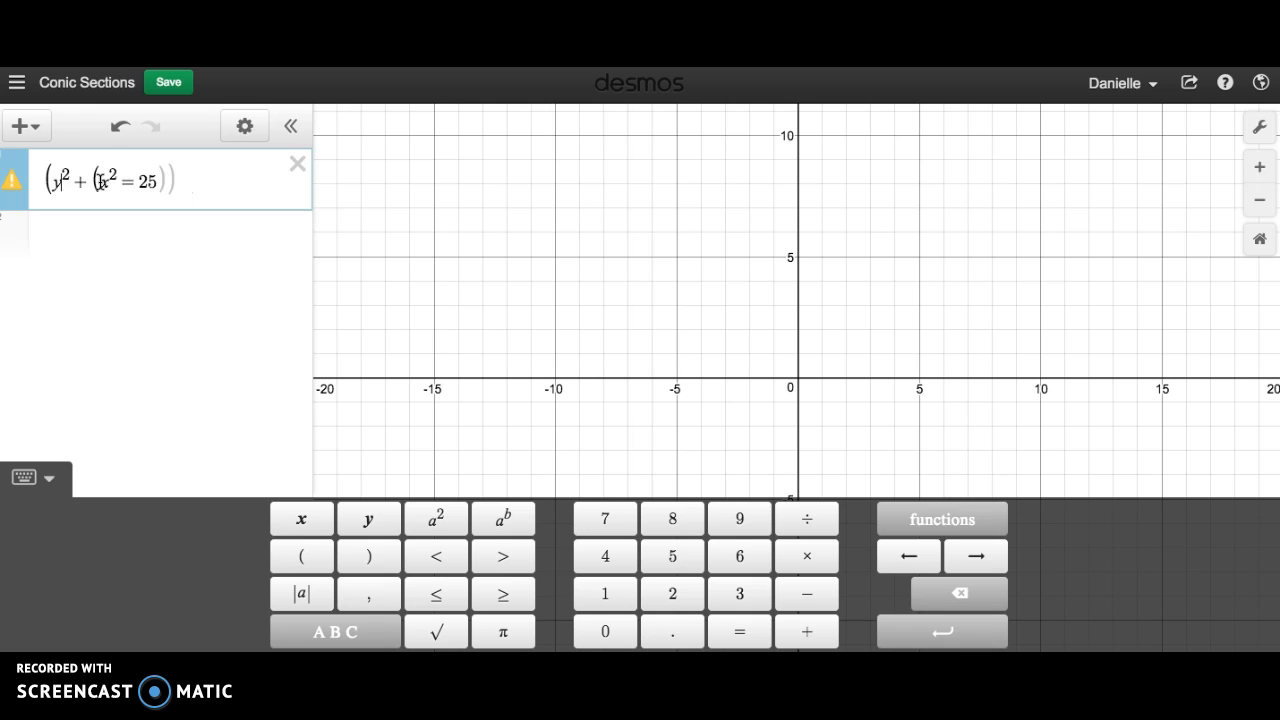
{"action": "left_click", "coordinate": [99, 177]}
{"action": "key", "text": "BackSpace"}
{"action": "left_click", "coordinate": [53, 178]}
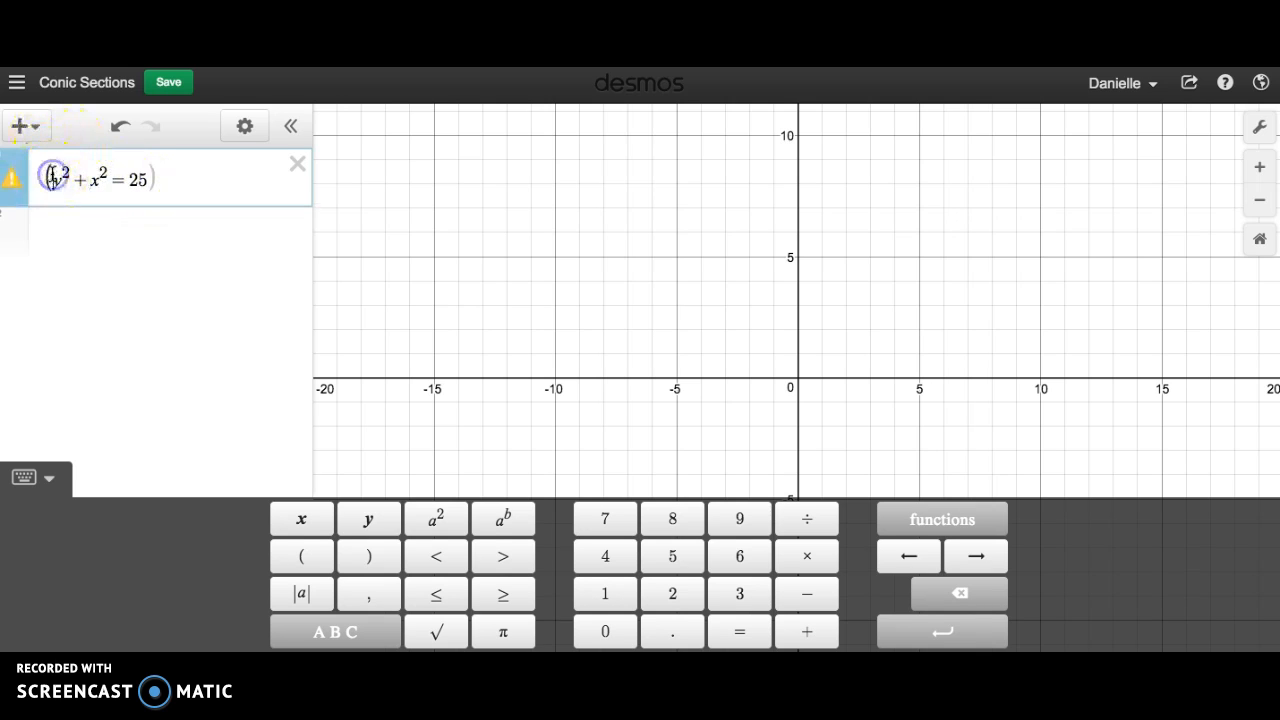
{"action": "key", "text": "BackSpace"}
- Start a second expression below the circle equation with the fraction (y-2)/1
{"action": "key", "text": "Return"}
{"action": "scroll", "coordinate": [680, 357], "scroll_direction": "up", "scroll_amount": 3}
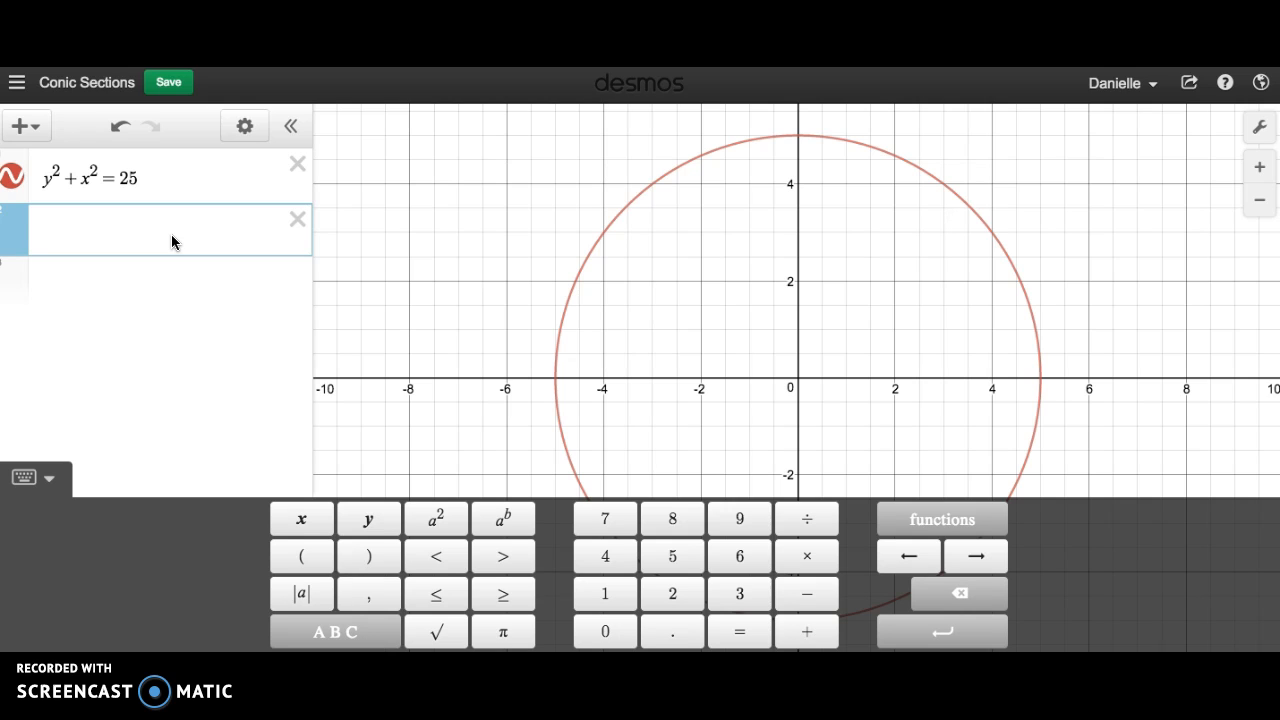
{"action": "left_click", "coordinate": [98, 233]}
{"action": "type", "text": "y"}
{"action": "key", "text": "BackSpace"}
{"action": "type", "text": "-2)/"}
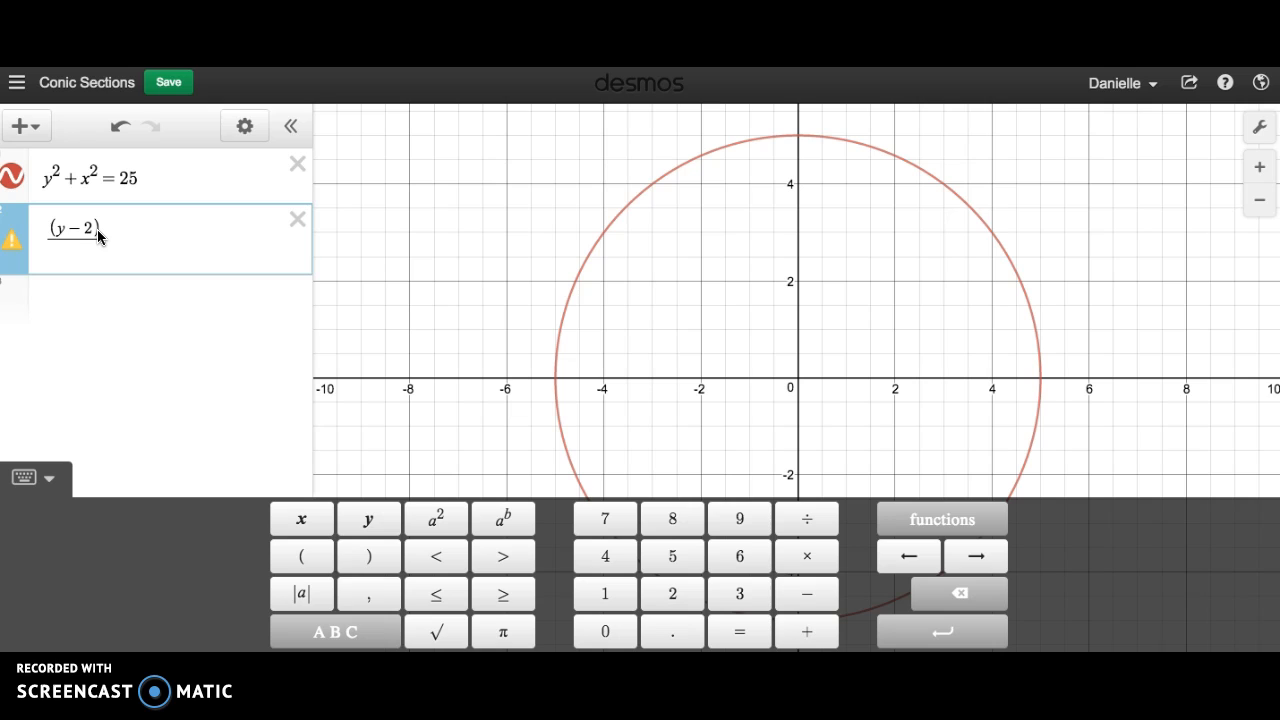
{"action": "type", "text": "1"}
- Add a copy of the fraction after a plus sign and replace its y with x, giving (x-2)/1
{"action": "left_click", "coordinate": [121, 237]}
{"action": "type", "text": "+("}
{"action": "left_click_drag", "start_coordinate": [47, 226], "coordinate": [94, 248]}
{"action": "left_click", "coordinate": [148, 242]}
{"action": "type", "text": "(y-2)/1"}
{"action": "left_click", "coordinate": [148, 222]}
{"action": "key", "text": "BackSpace"}
{"action": "type", "text": "x"}
- Square both fractions in the second expression and set their sum equal to 1
{"action": "left_click", "coordinate": [102, 228]}
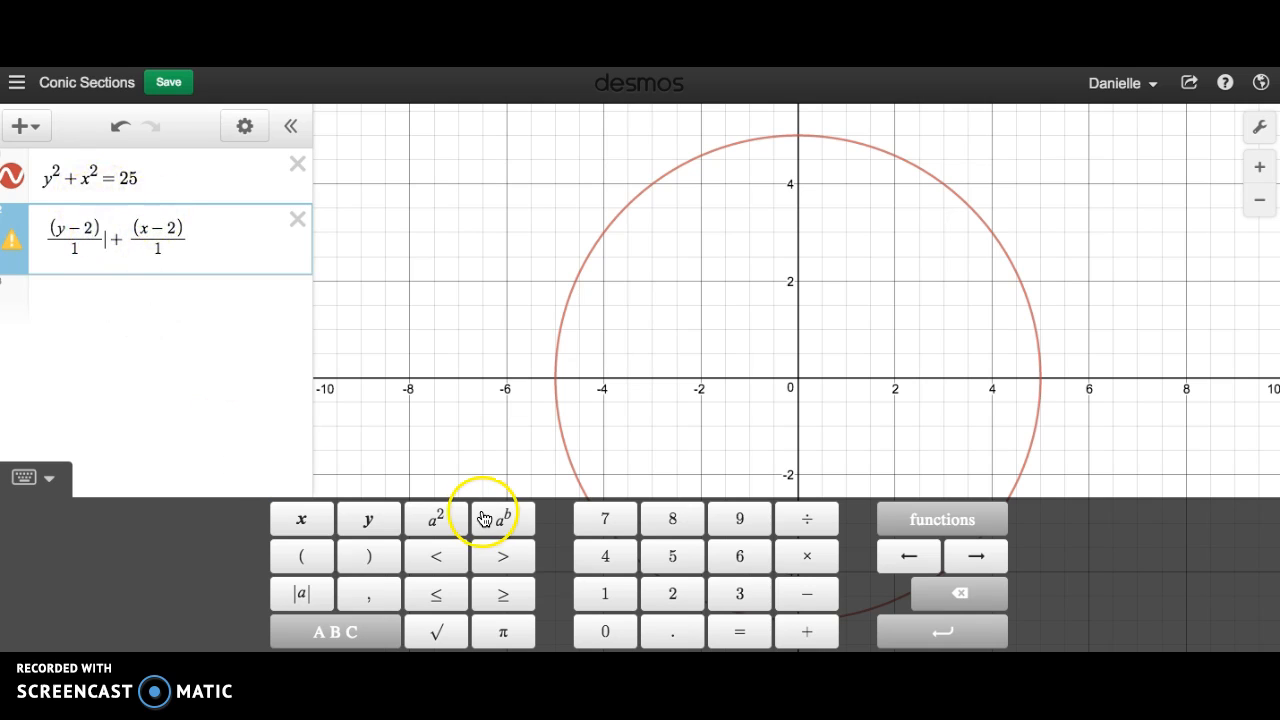
{"action": "left_click", "coordinate": [436, 518]}
{"action": "left_click", "coordinate": [225, 244]}
{"action": "left_click", "coordinate": [436, 518]}
{"action": "type", "text": "= "}
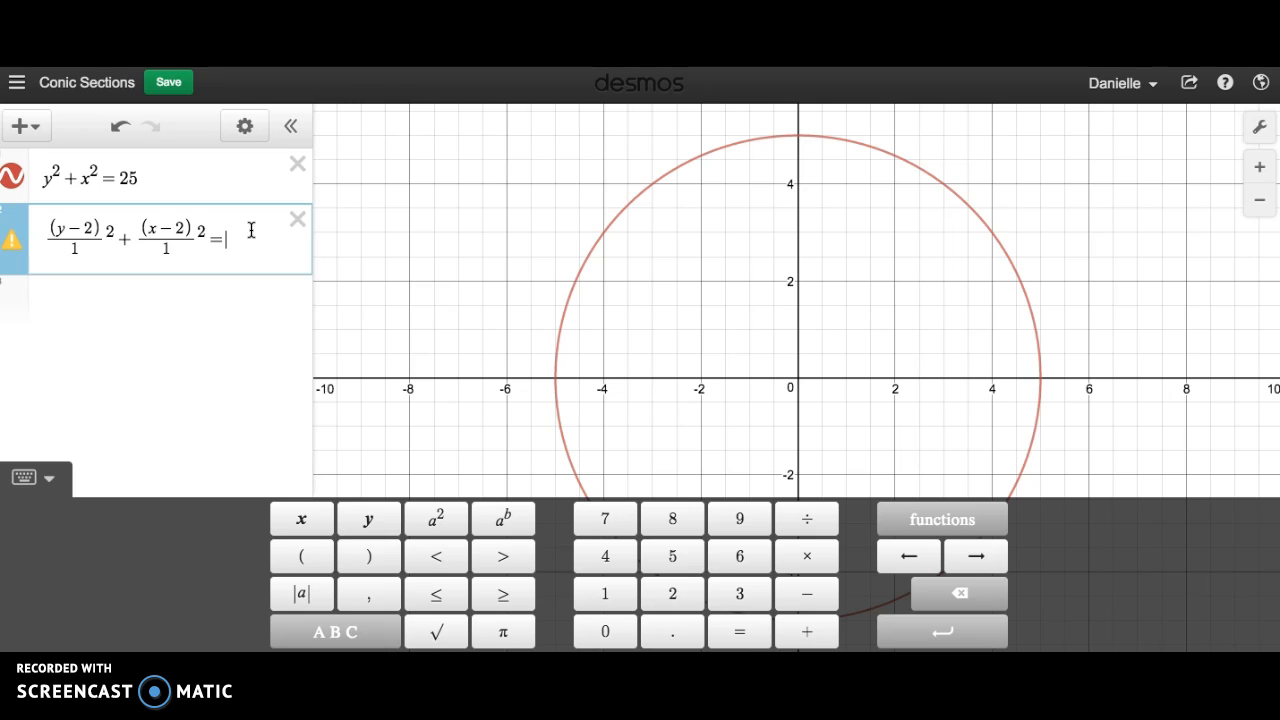
{"action": "type", "text": "1"}
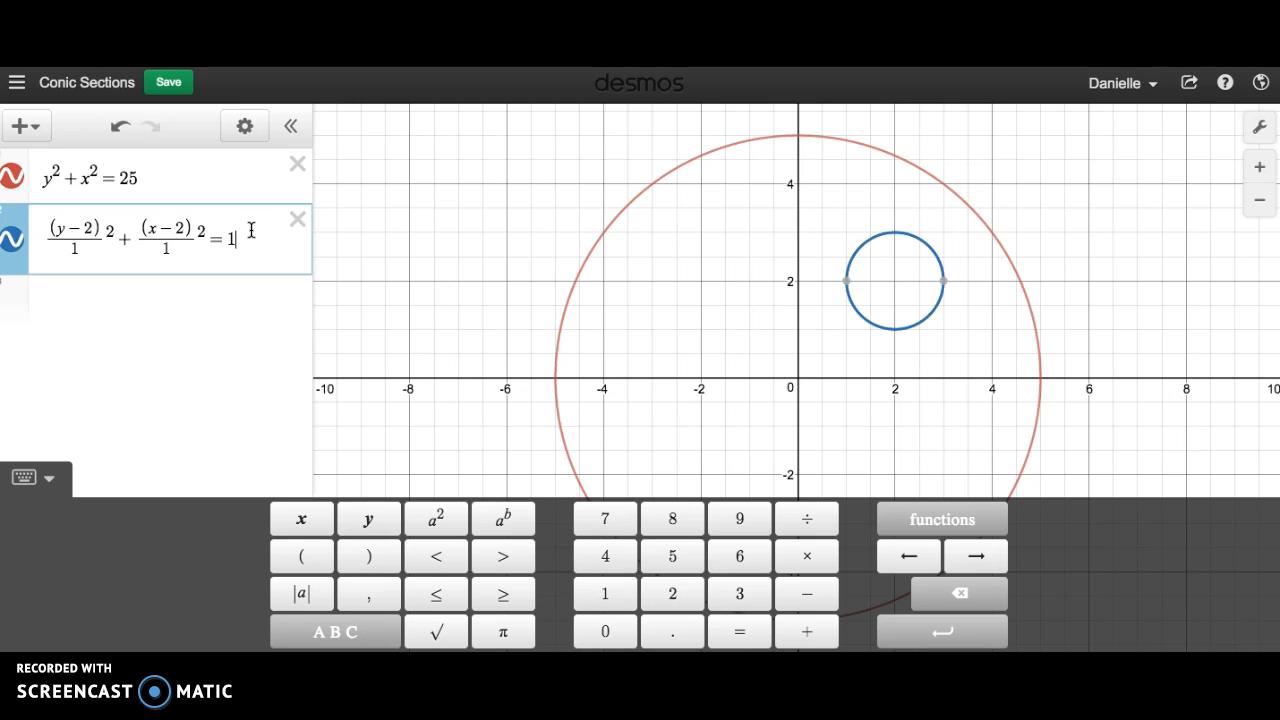
- Widen the small circle into an ellipse by setting the x fraction's denominator to 1.5
{"action": "left_click", "coordinate": [185, 251]}
{"action": "left_click", "coordinate": [79, 250]}
{"action": "left_click", "coordinate": [171, 252]}
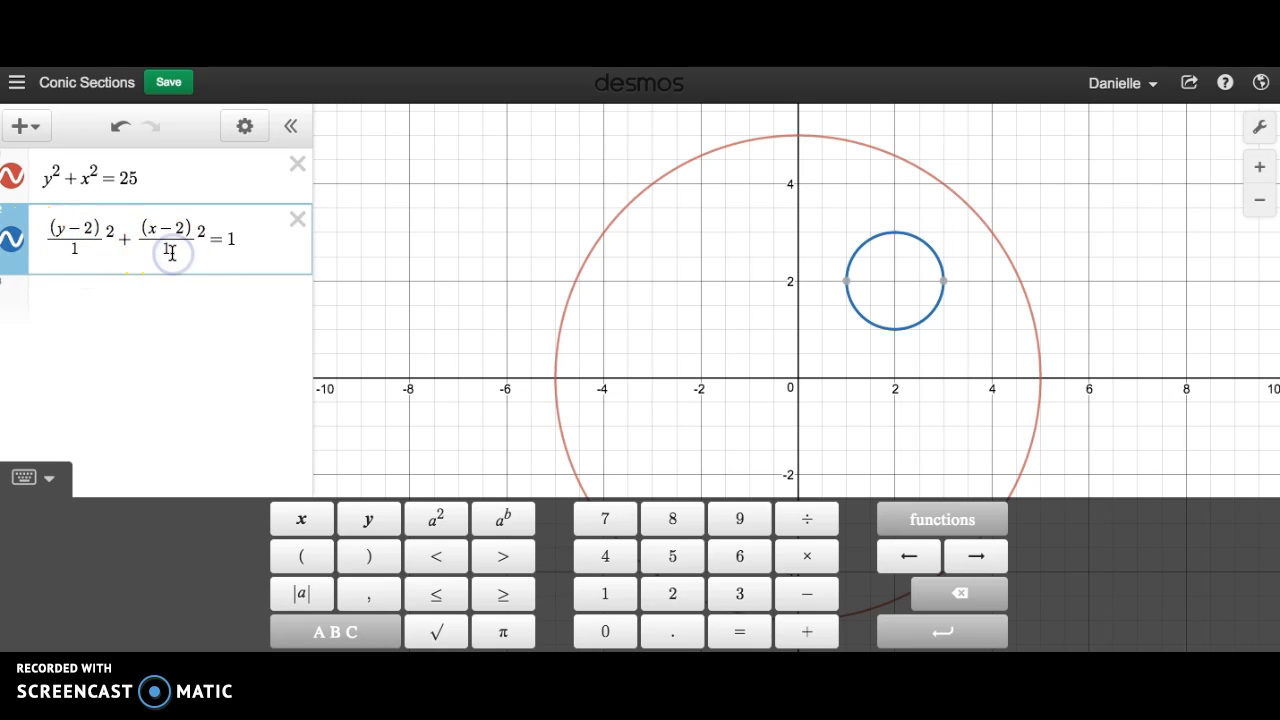
{"action": "type", "text": ".5"}
{"action": "left_click", "coordinate": [151, 255]}
- Set the y fraction's denominator to .5 to flatten the ellipse vertically
{"action": "left_click", "coordinate": [80, 252]}
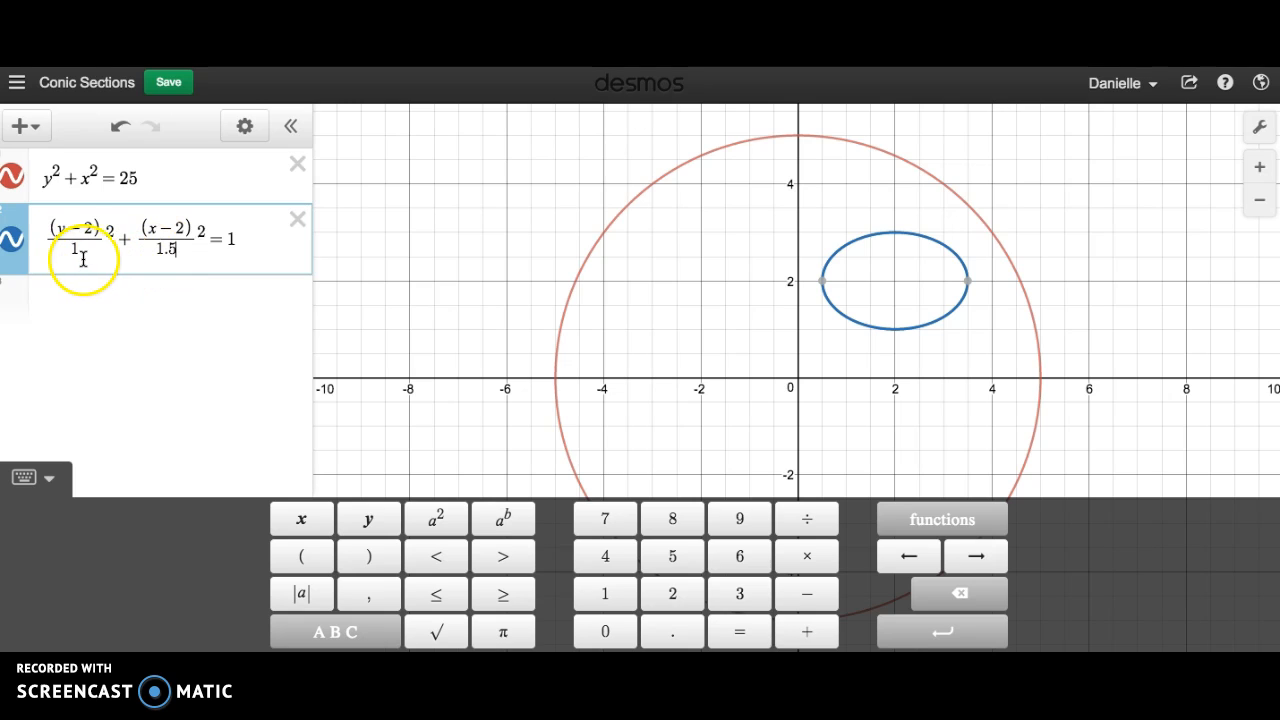
{"action": "key", "text": "BackSpace"}
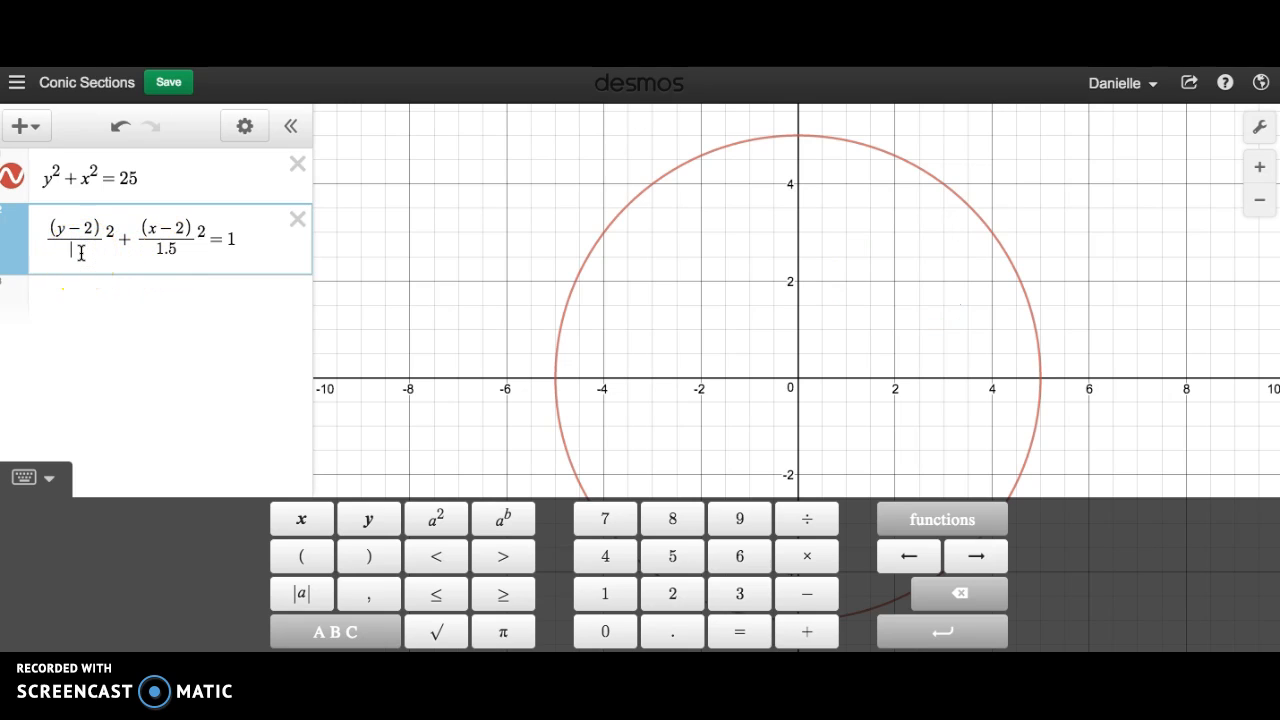
{"action": "type", "text": ".5"}
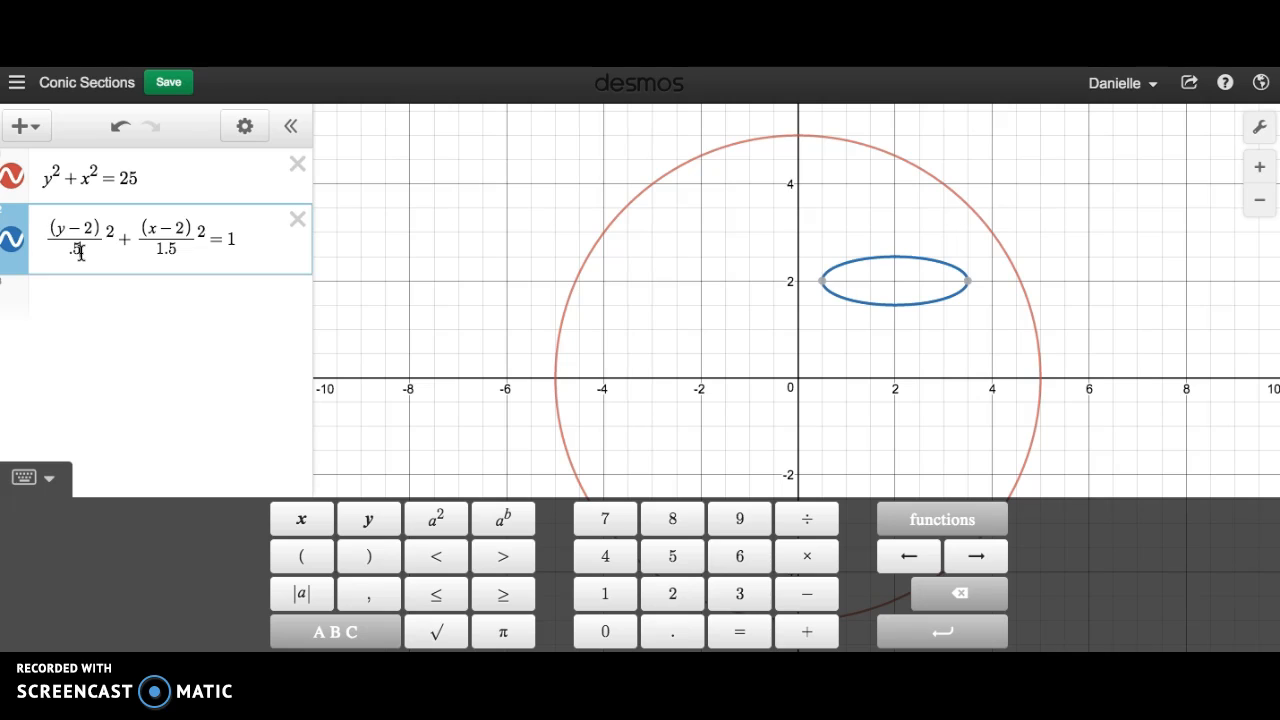
- Set the x fraction's denominator back to 1 to narrow the ellipse
{"action": "left_click", "coordinate": [194, 254]}
{"action": "key", "text": "BackSpace"}
{"action": "key", "text": "BackSpace"}
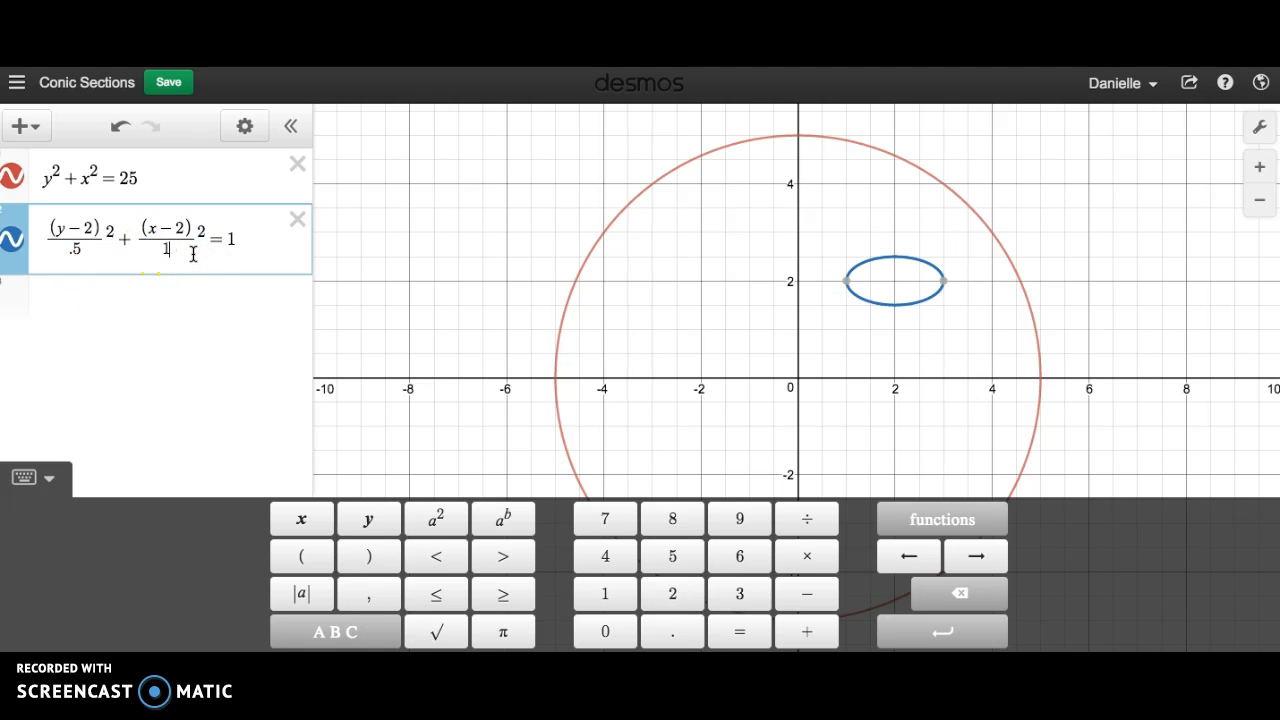
- Set the x fraction's denominator in the second expression to .75 to narrow the ellipse further
{"action": "key", "text": "BackSpace"}
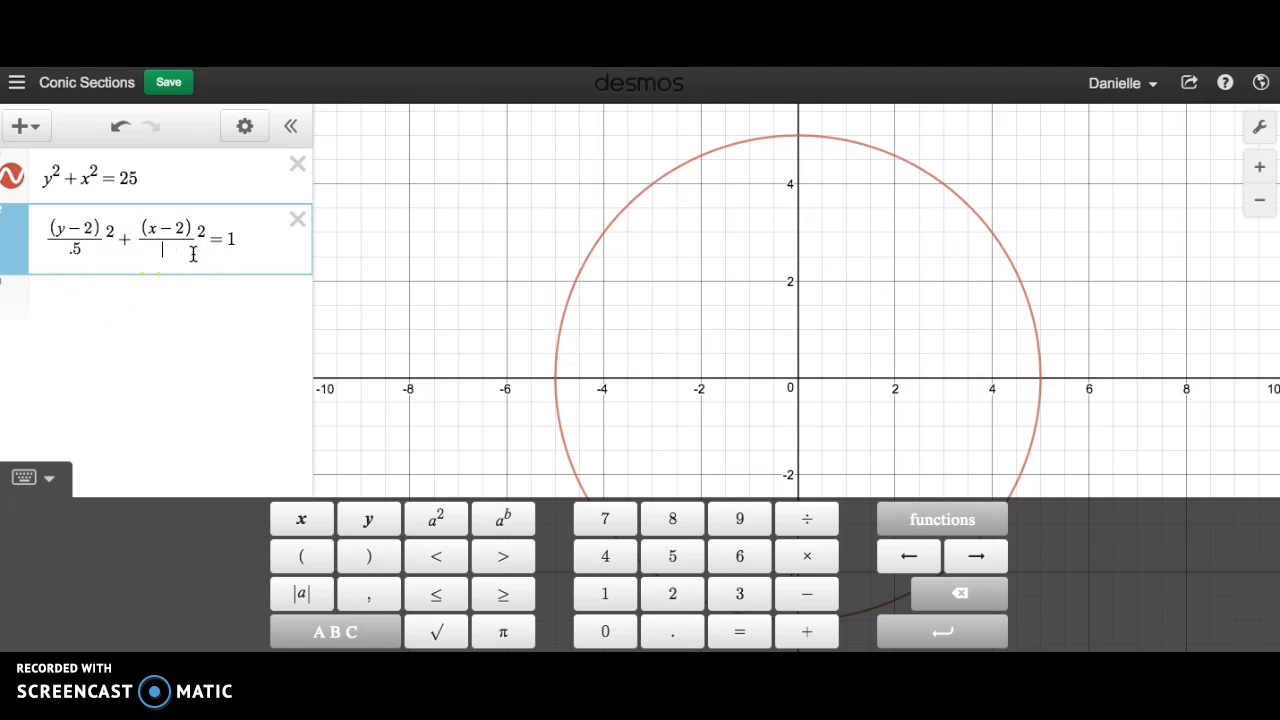
{"action": "type", "text": ".75"}
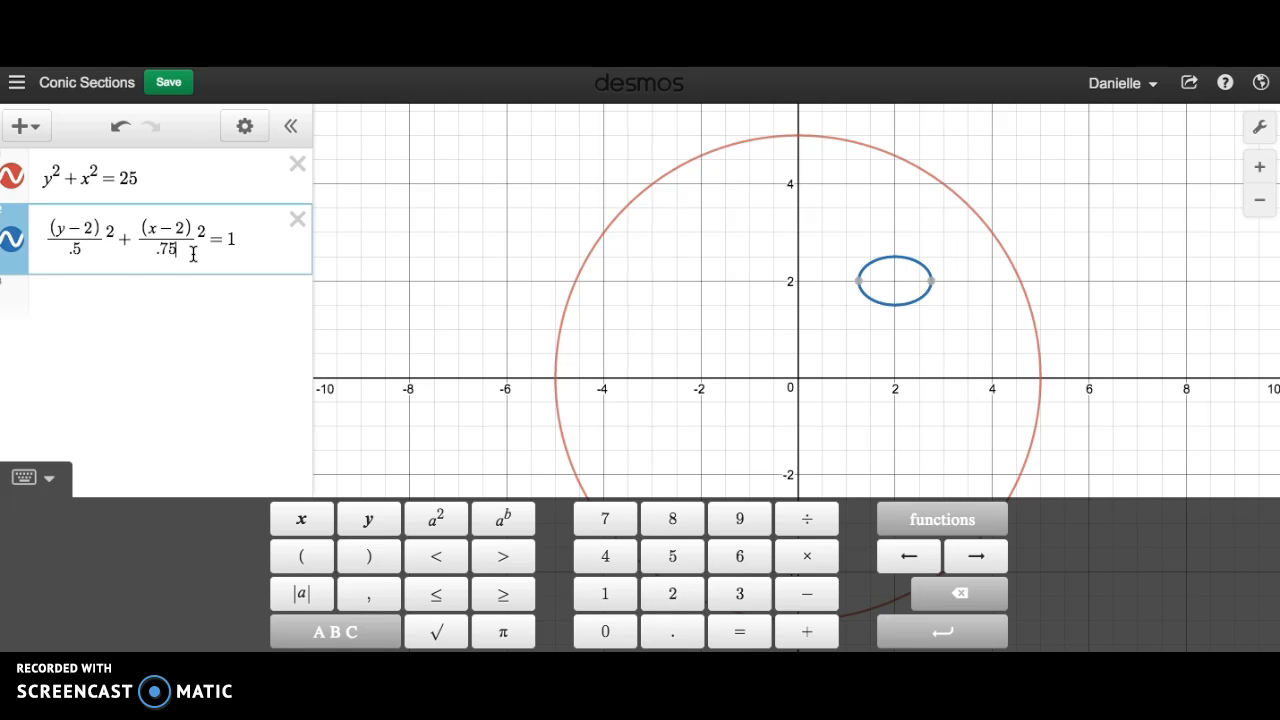
- Copy the ellipse equation into a third expression and change x − 2 to x + 2 to mirror the ellipse
{"action": "left_click", "coordinate": [249, 258]}
{"action": "left_click_drag", "start_coordinate": [249, 258], "coordinate": [55, 262]}
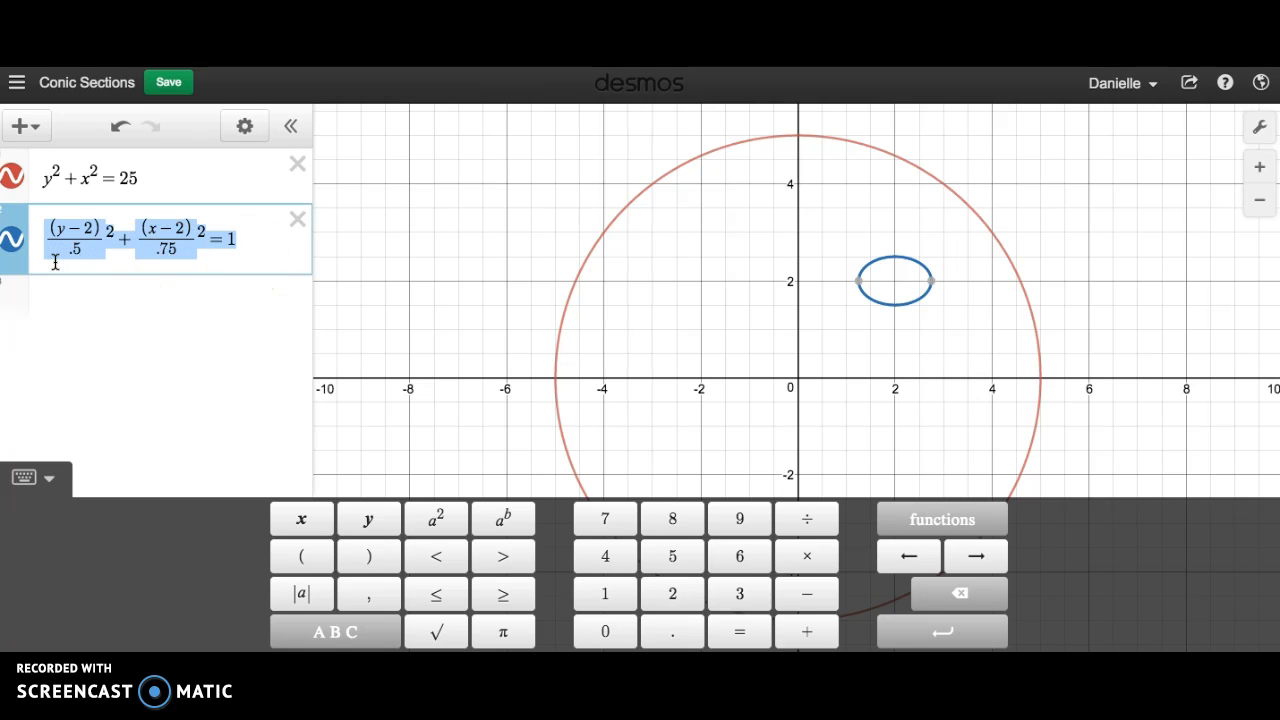
{"action": "left_click", "coordinate": [57, 290]}
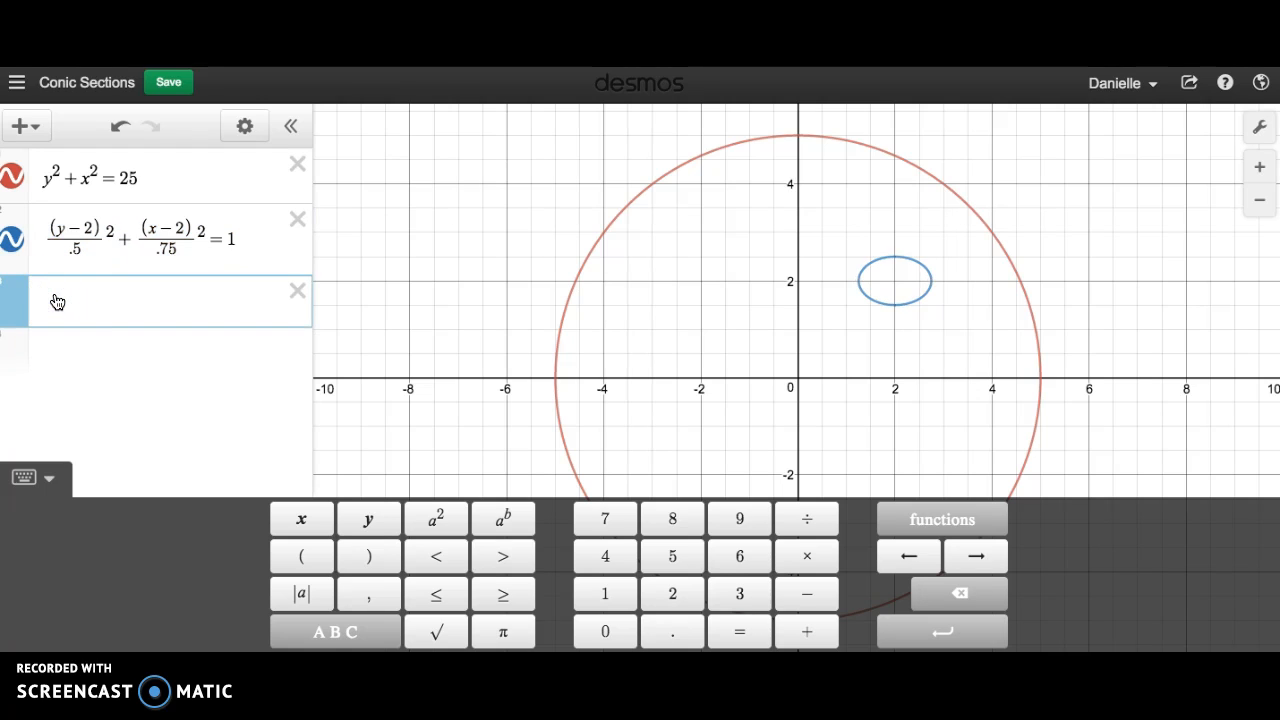
{"action": "type", "text": "(y-2)/.5 2+(x-2)/.75 2=1"}
{"action": "left_click", "coordinate": [172, 300]}
{"action": "key", "text": "BackSpace"}
{"action": "type", "text": "+"}
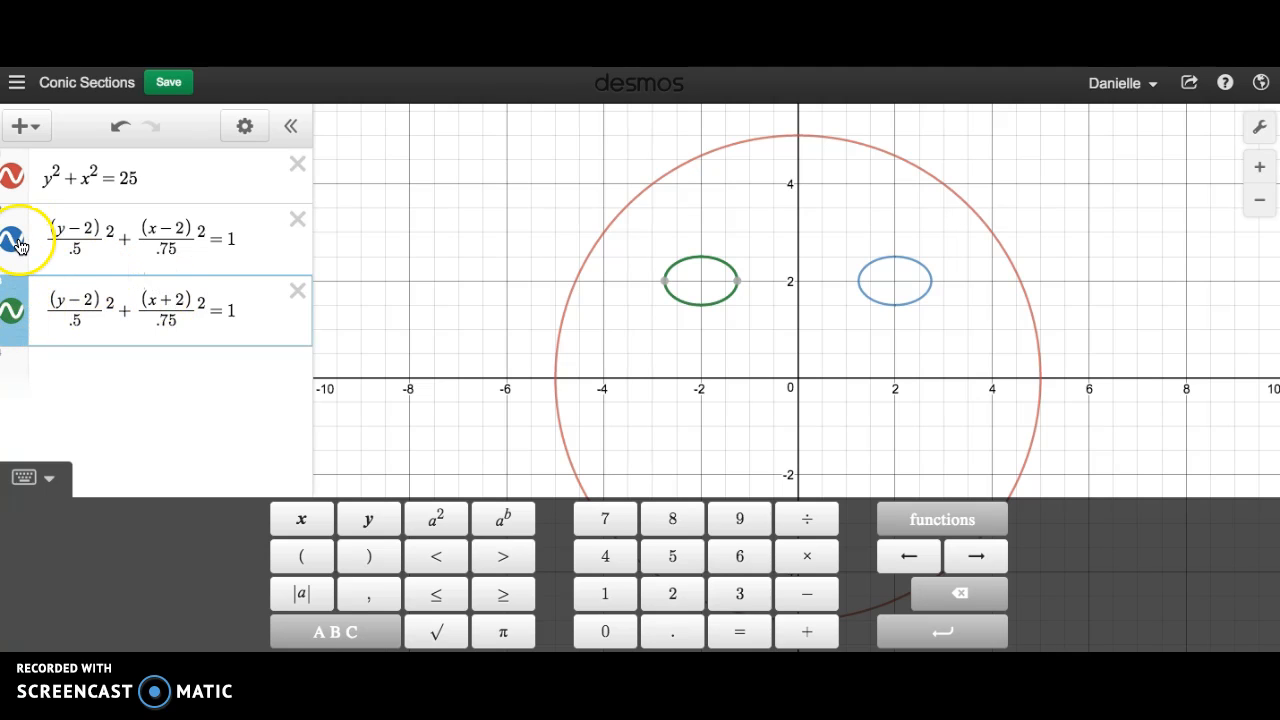
- Recolor the third expression's ellipse blue
{"action": "left_click", "coordinate": [12, 312]}
{"action": "left_click", "coordinate": [80, 336]}
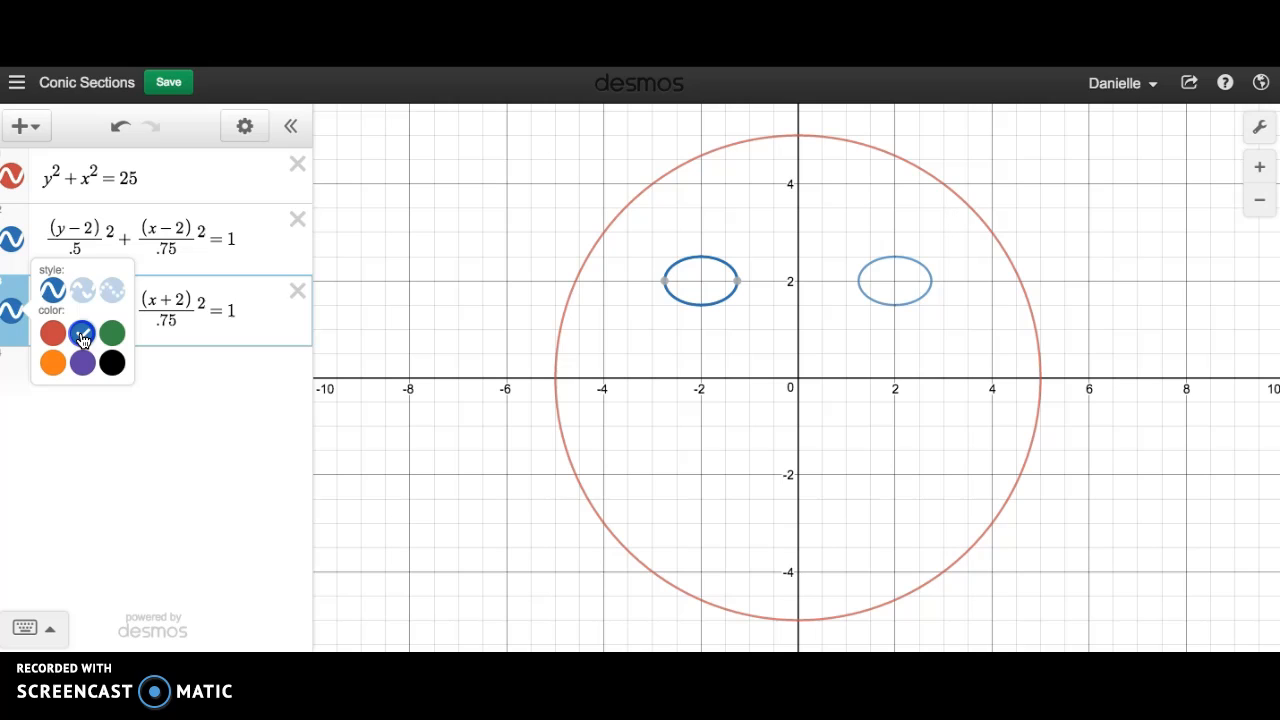
{"action": "left_click", "coordinate": [14, 186]}
{"action": "left_click", "coordinate": [14, 186]}
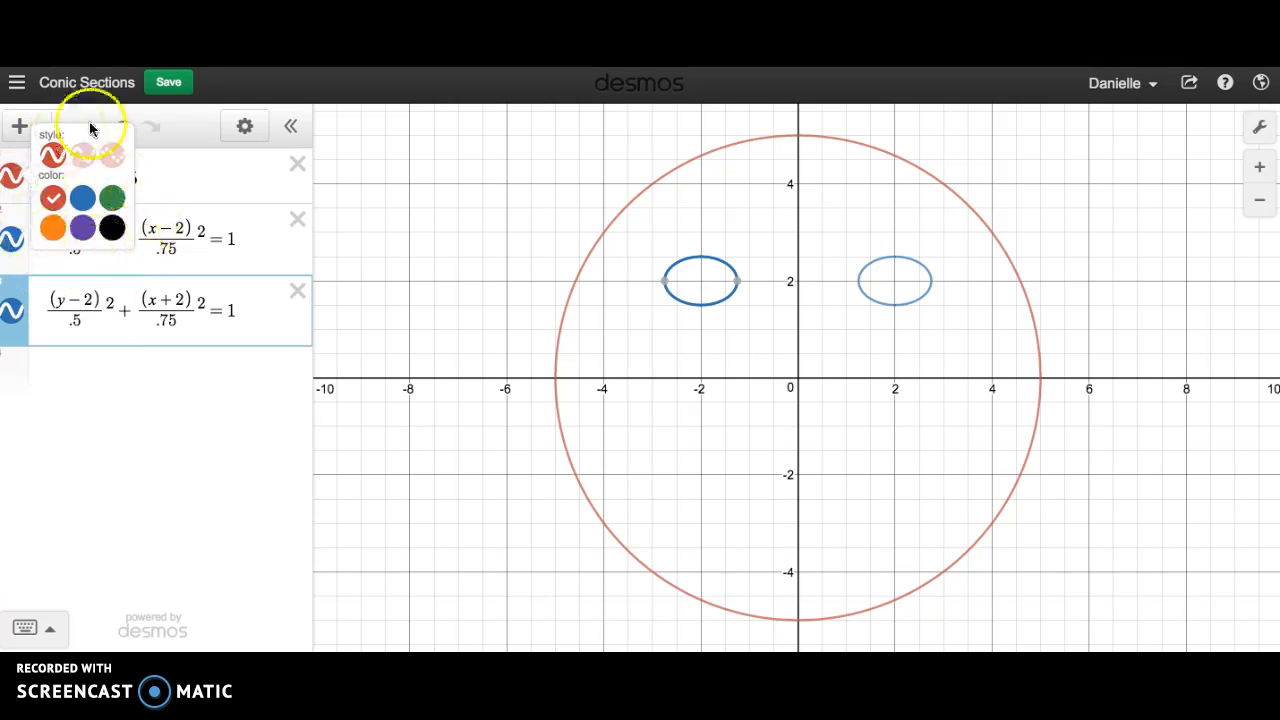
{"action": "left_click", "coordinate": [14, 180]}
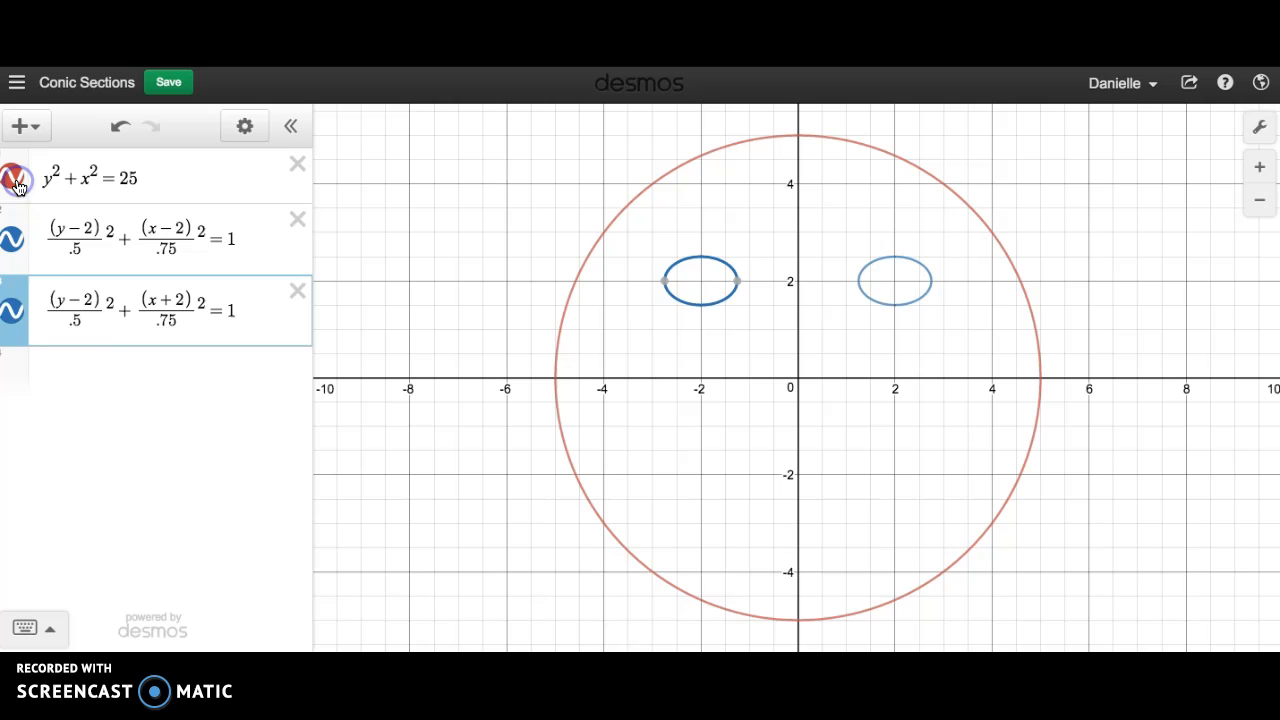
- Add the parabola y = x² as the fourth expression
{"action": "left_click", "coordinate": [87, 372]}
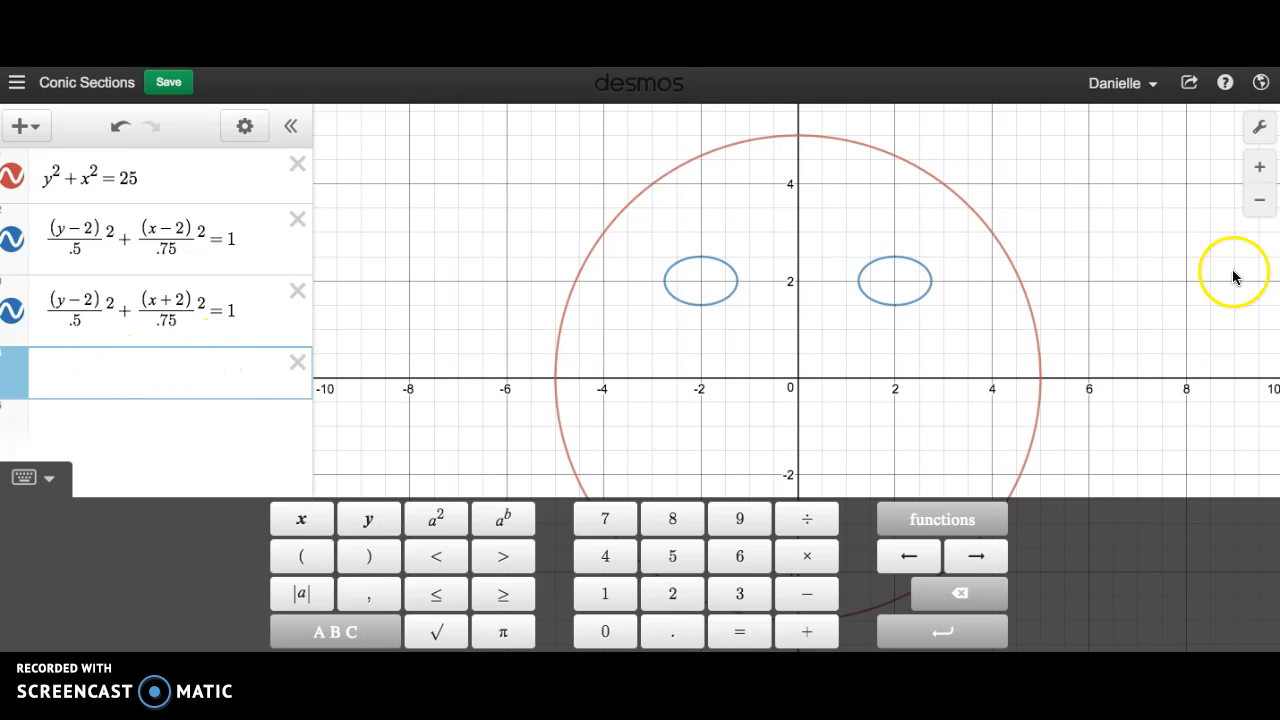
{"action": "left_click", "coordinate": [1262, 205]}
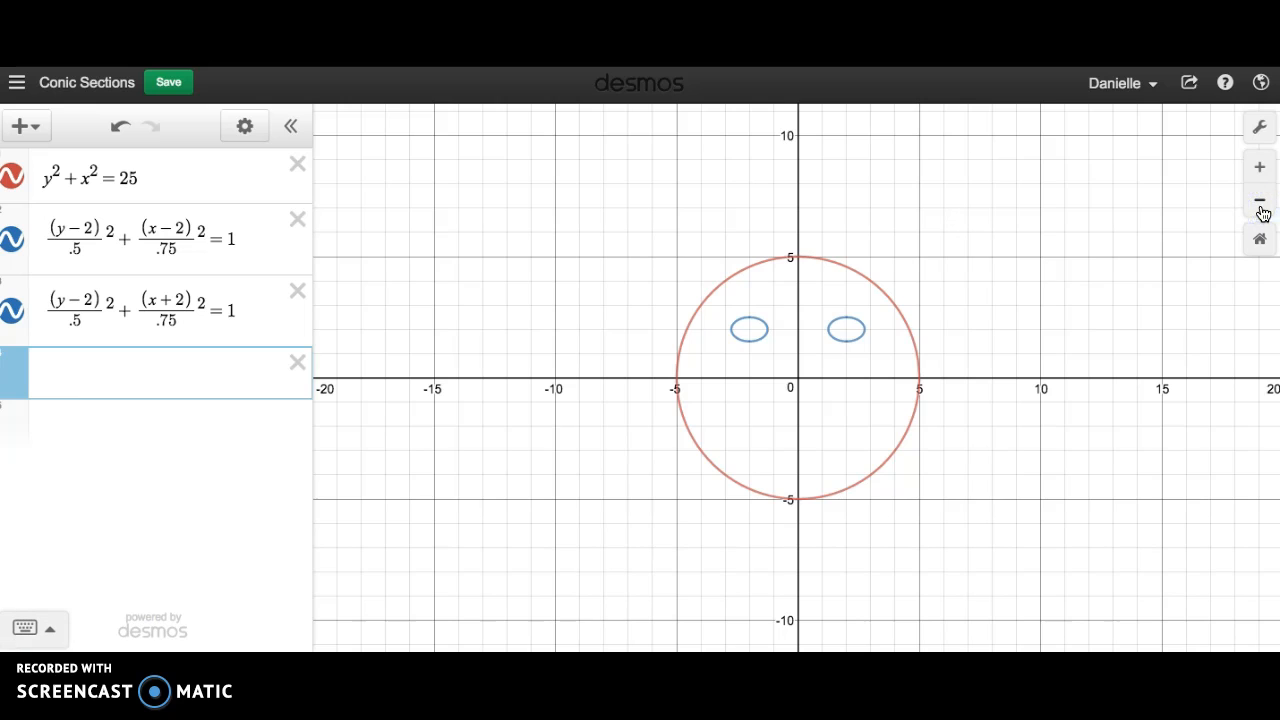
{"action": "left_click_drag", "start_coordinate": [929, 477], "coordinate": [929, 368]}
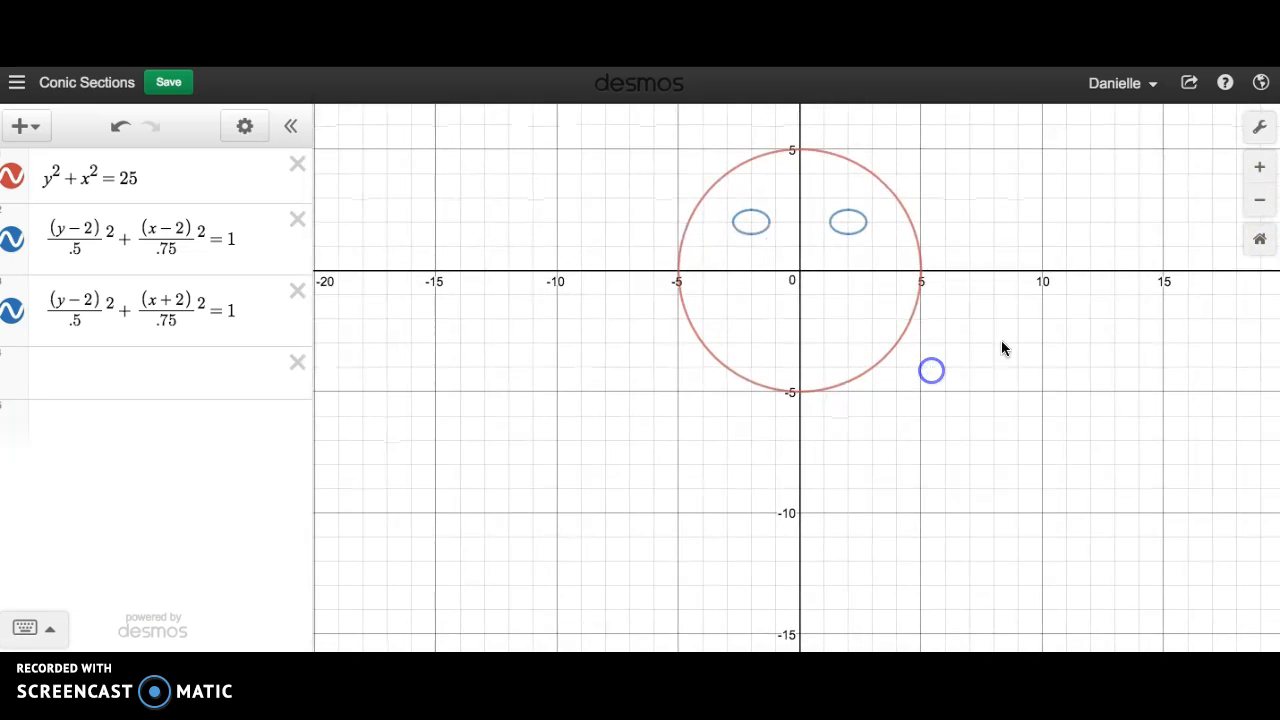
{"action": "left_click", "coordinate": [1264, 174]}
{"action": "left_click_drag", "start_coordinate": [1189, 234], "coordinate": [1190, 305]}
{"action": "left_click", "coordinate": [167, 387]}
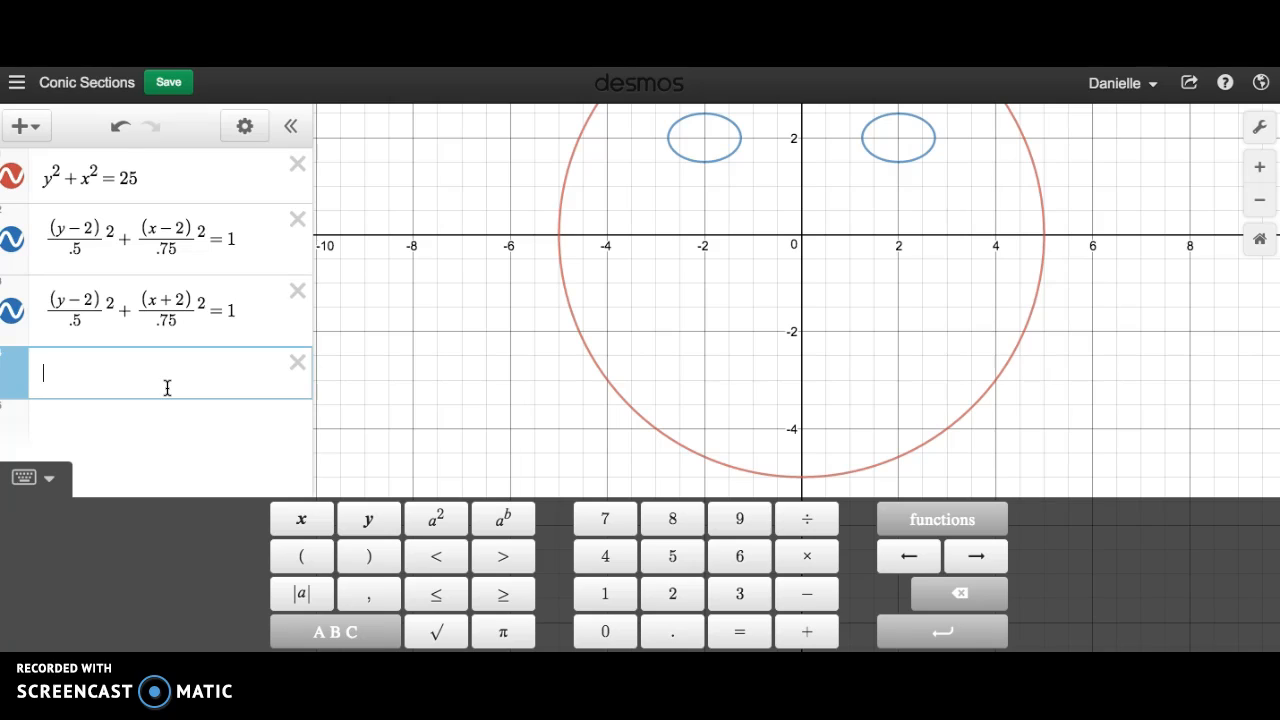
{"action": "type", "text": "y=x"}
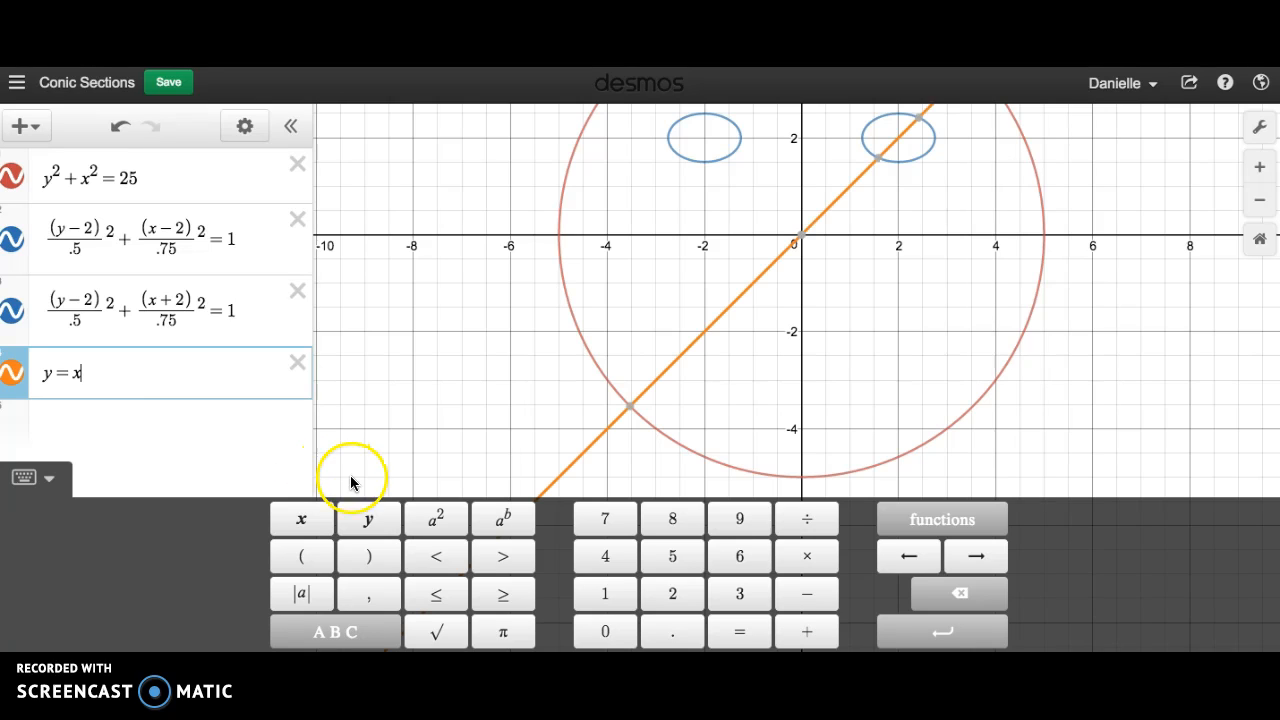
{"action": "left_click", "coordinate": [436, 518]}
- Shift the parabola down by subtracting 3 from its equation
{"action": "left_click", "coordinate": [56, 379]}
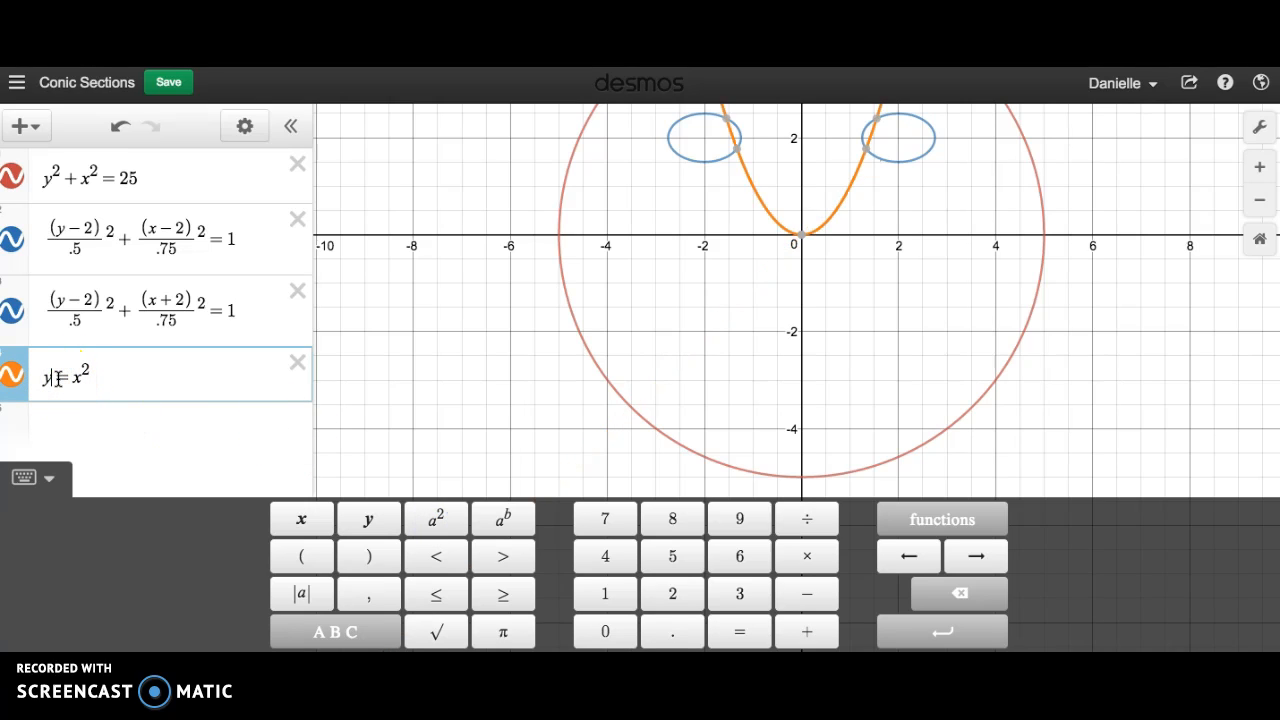
{"action": "left_click", "coordinate": [134, 389]}
{"action": "type", "text": "-"}
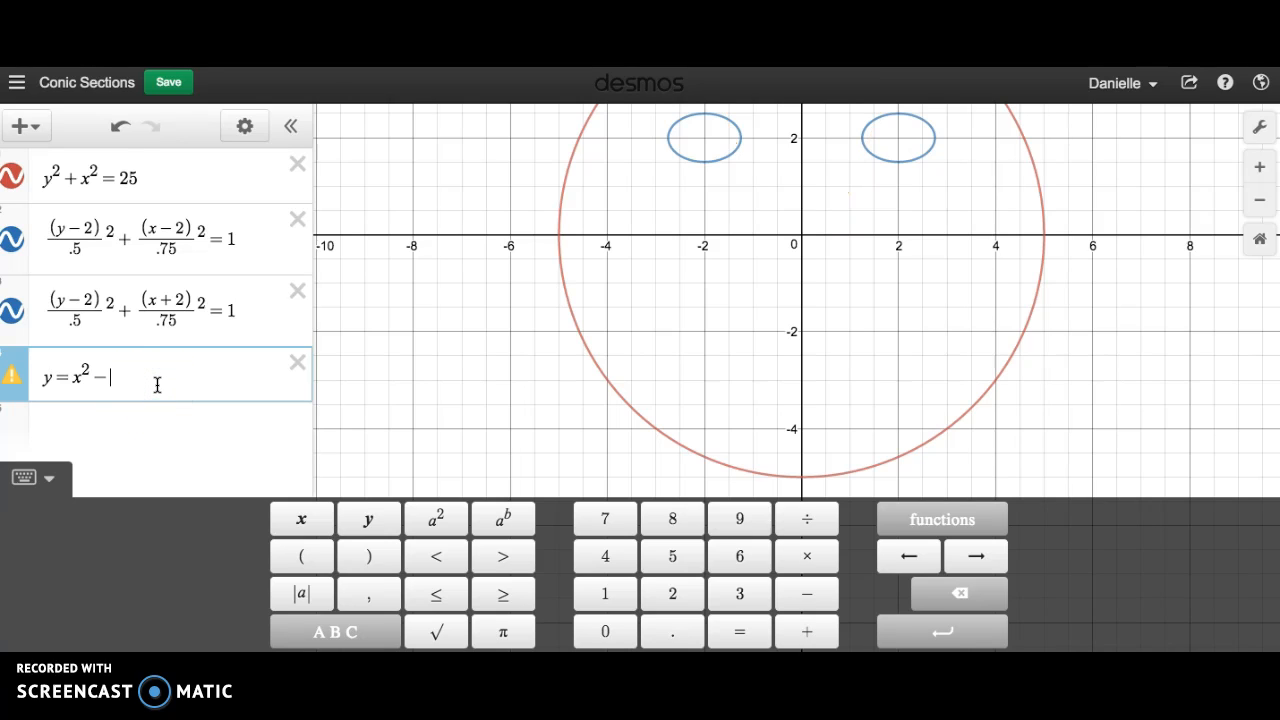
{"action": "type", "text": "3"}
- Widen the parabola by giving its x² term a coefficient of .25
{"action": "left_click", "coordinate": [72, 376]}
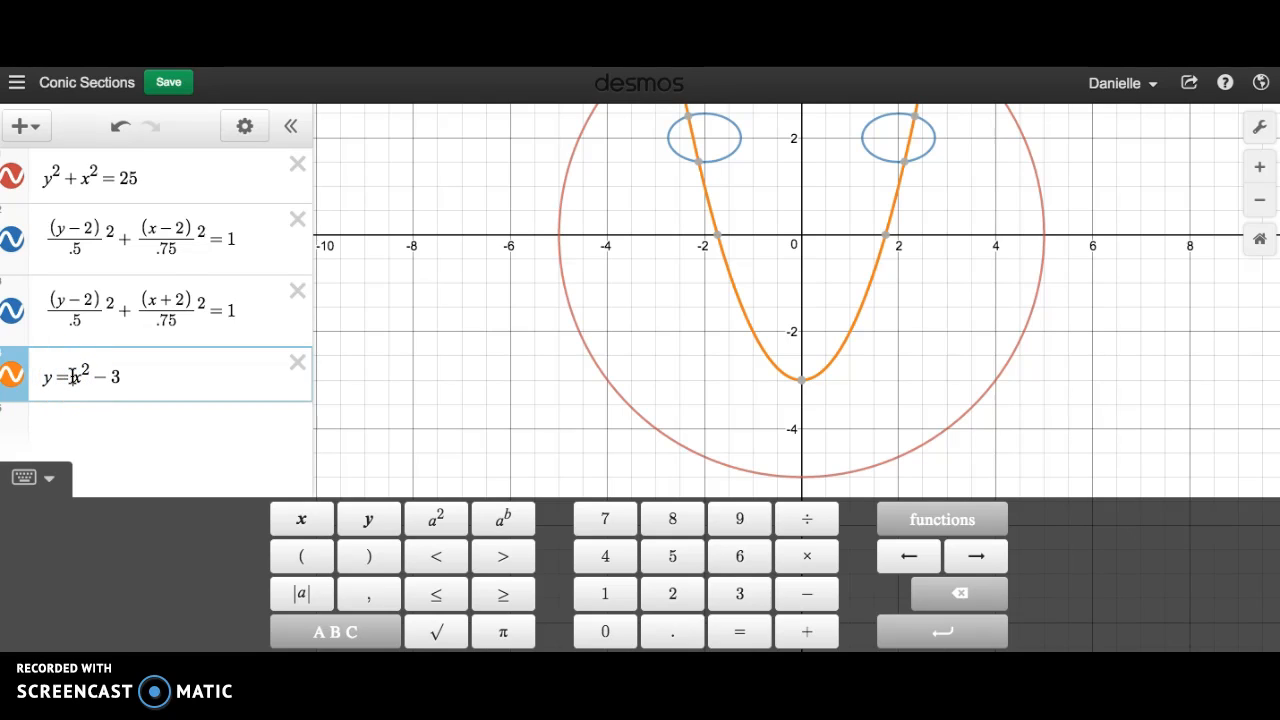
{"action": "type", "text": ".5"}
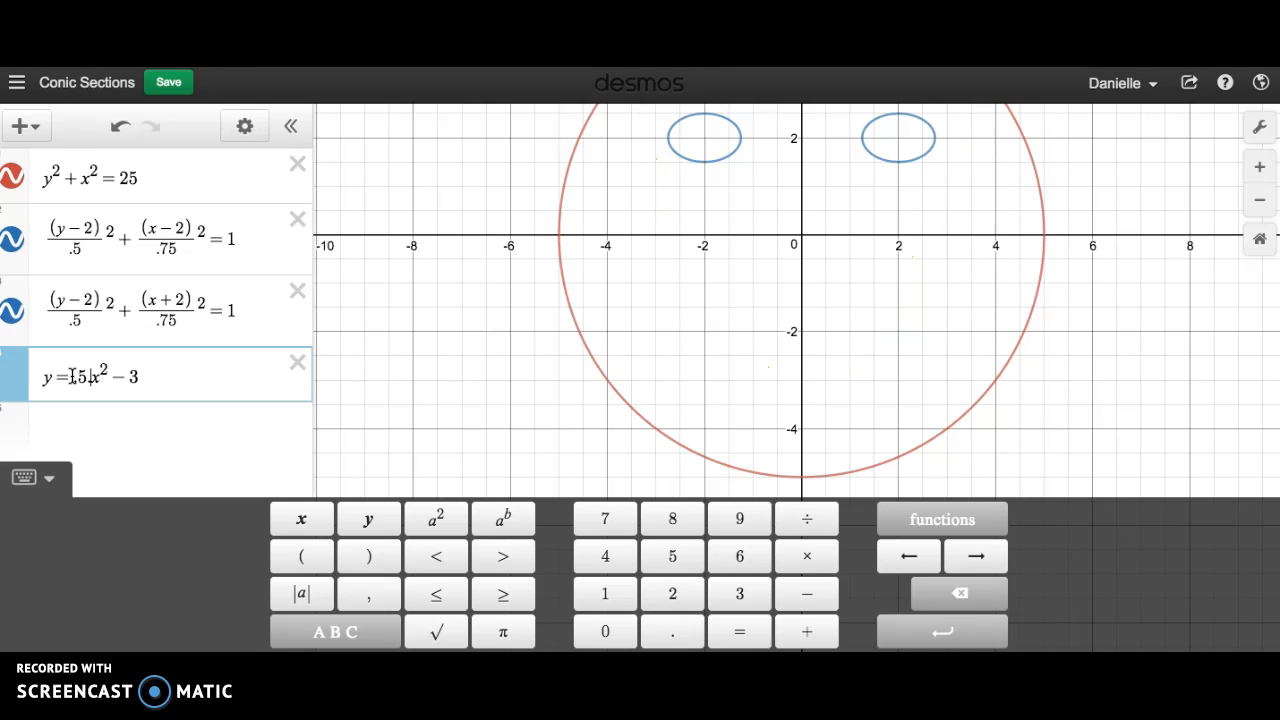
{"action": "type", "text": "2"}
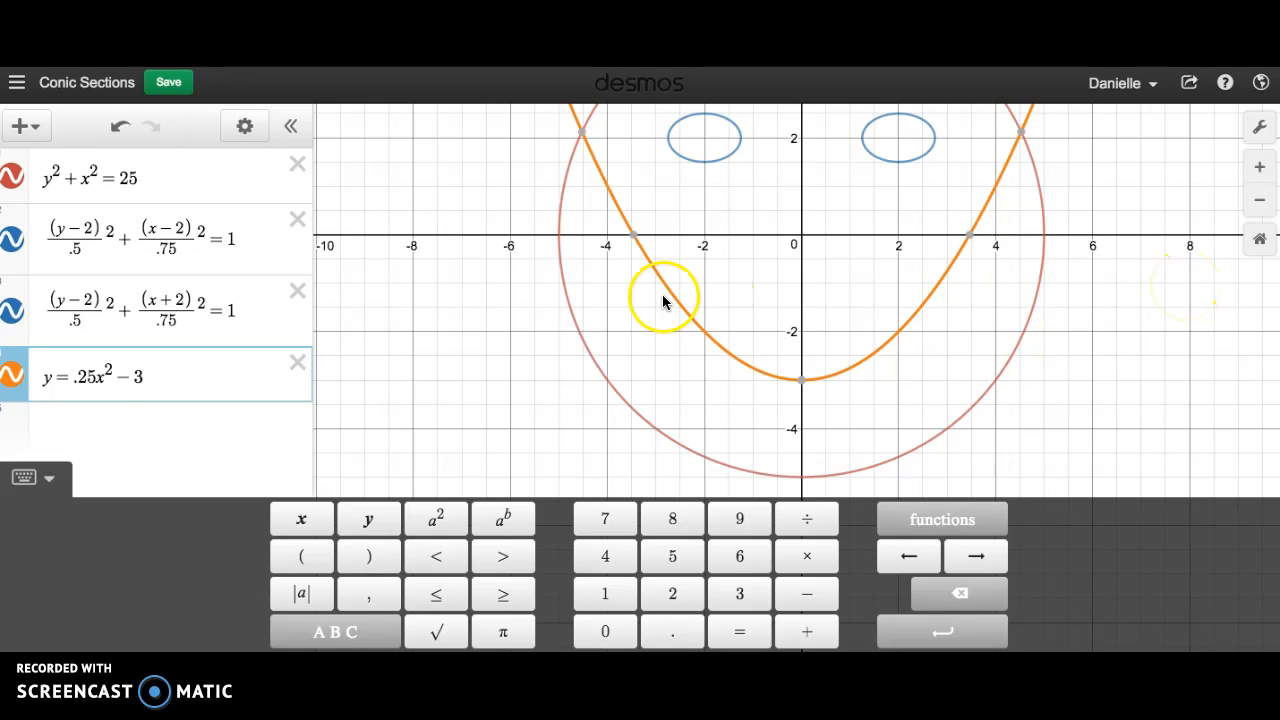
- Restrict the parabola's domain to {−2 ≤ x ≤ 2} so only the smile-shaped part is drawn
{"action": "left_click", "coordinate": [186, 377]}
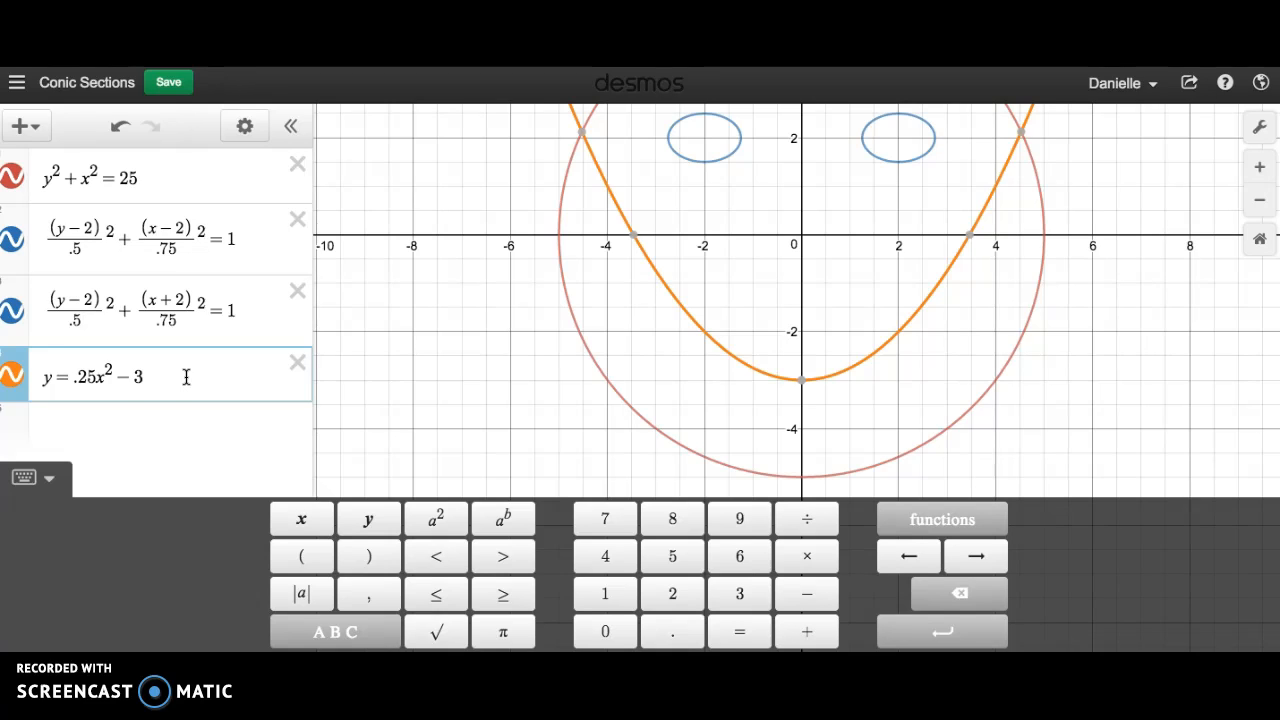
{"action": "type", "text": "{"}
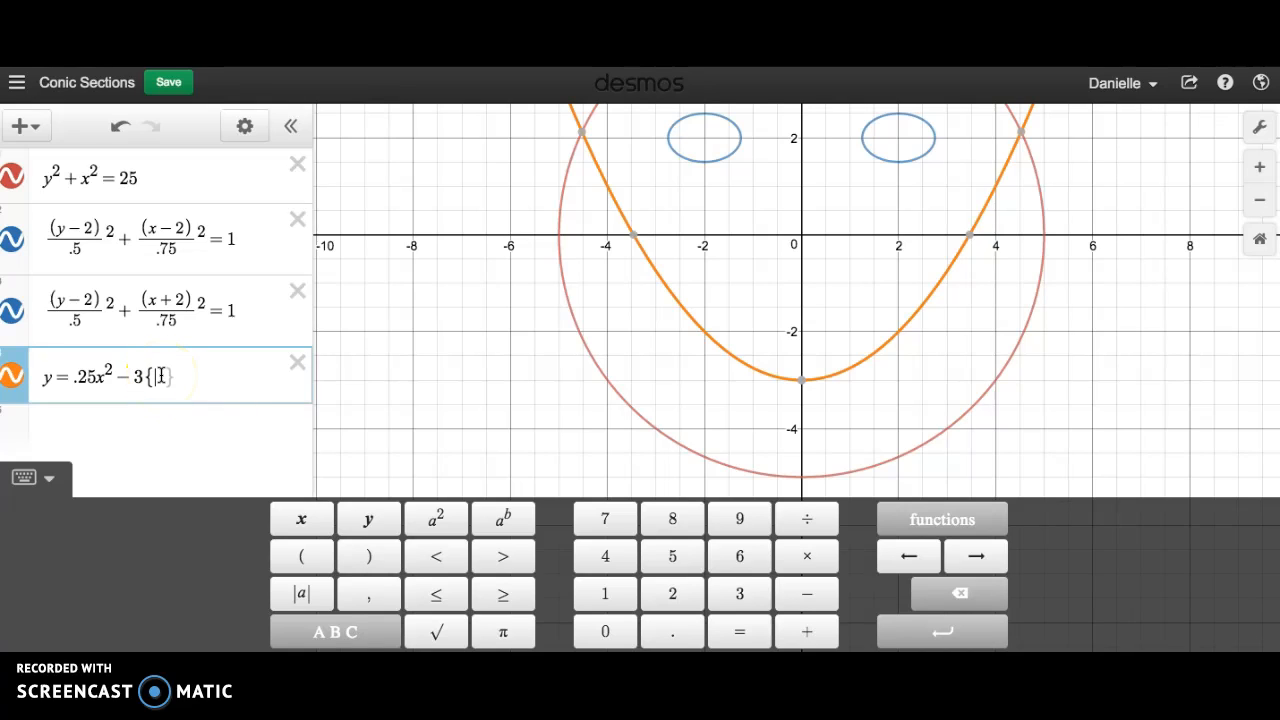
{"action": "type", "text": "-2, =x"}
{"action": "key", "text": "BackSpace"}
{"action": "key", "text": "BackSpace"}
{"action": "key", "text": "BackSpace"}
{"action": "type", "text": "<"}
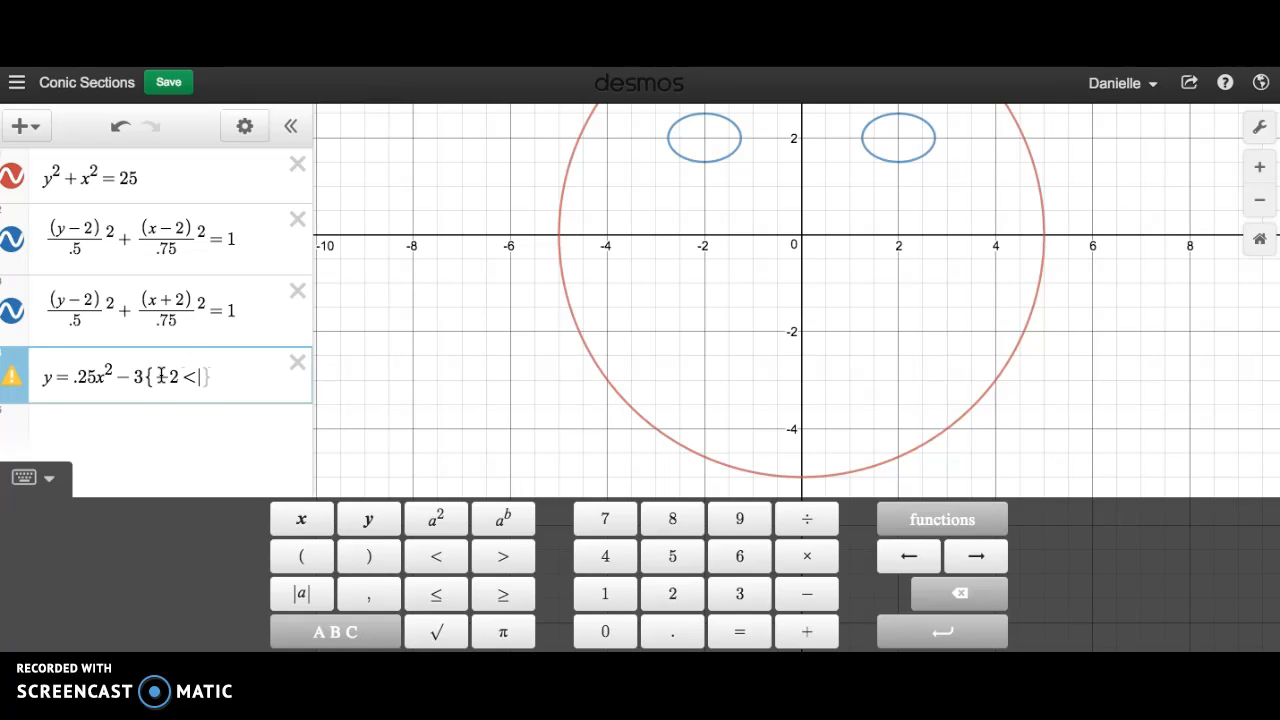
{"action": "type", "text": "x"}
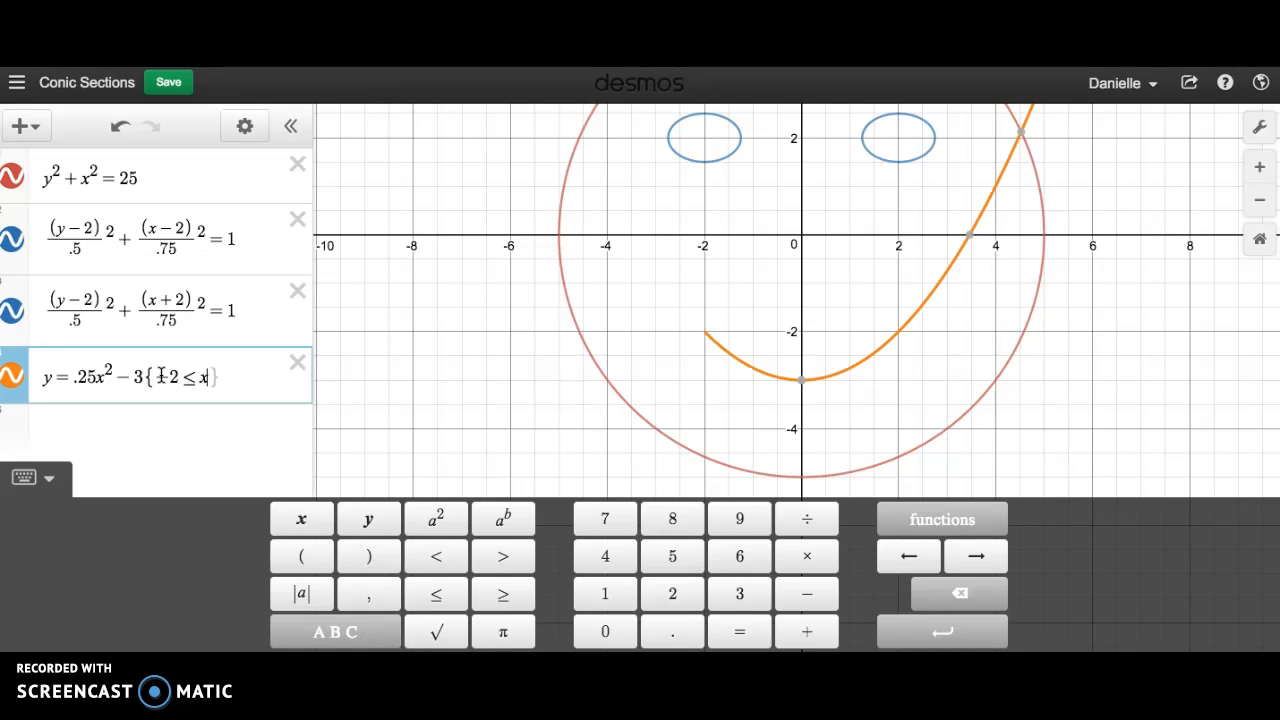
{"action": "type", "text": "<="}
{"action": "type", "text": "2"}
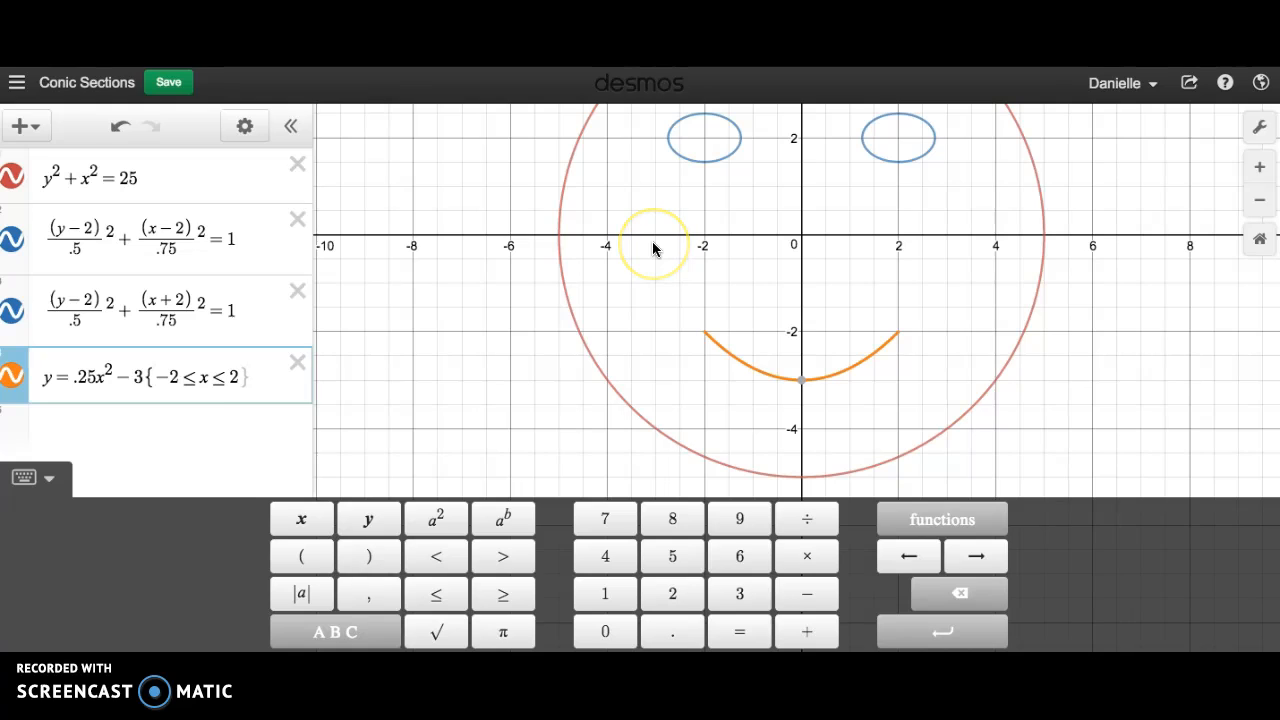
- Extend the parabola's domain limits to −2.2 ≤ x ≤ 2.2
{"action": "left_click", "coordinate": [177, 380]}
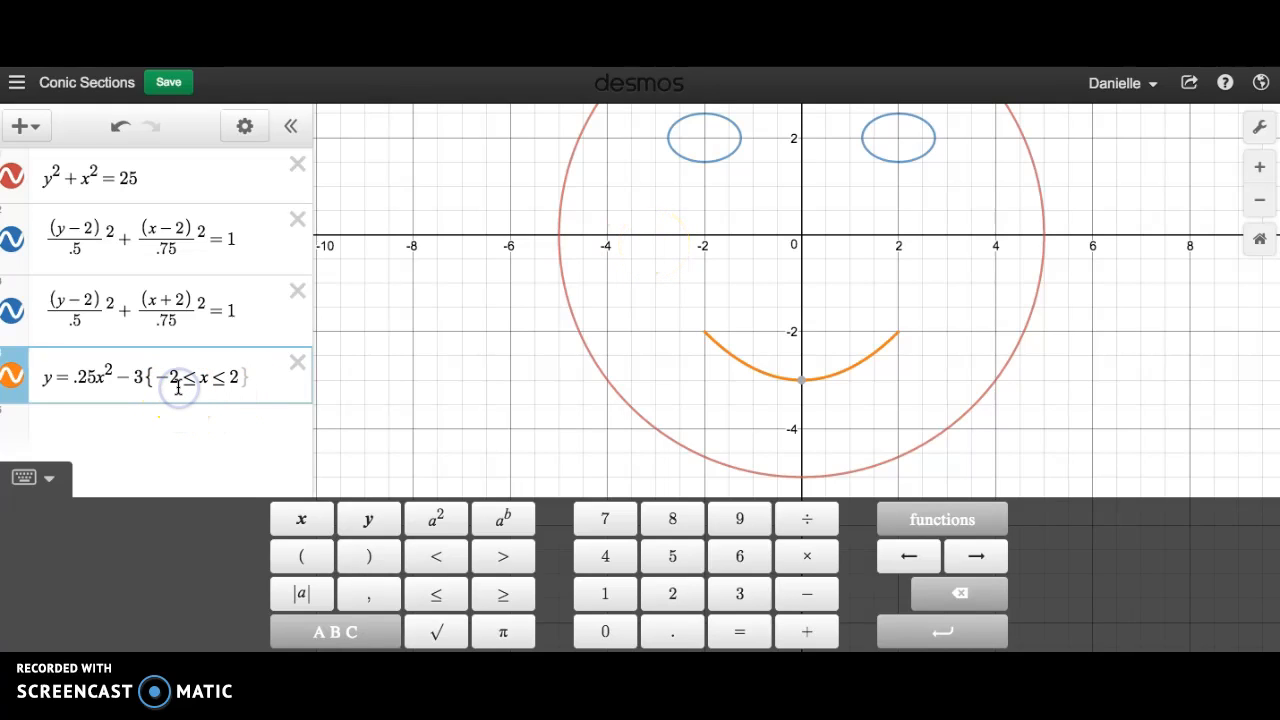
{"action": "type", "text": ".2"}
{"action": "left_click", "coordinate": [251, 383]}
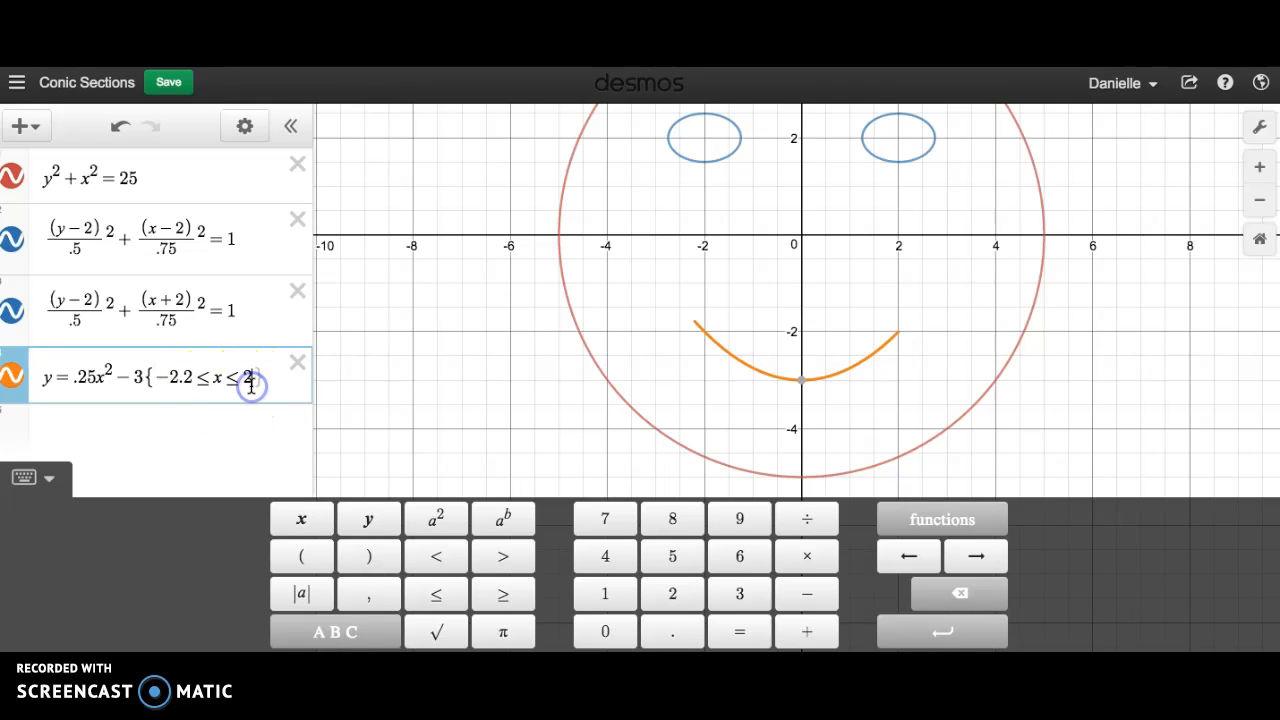
{"action": "type", "text": ".5"}
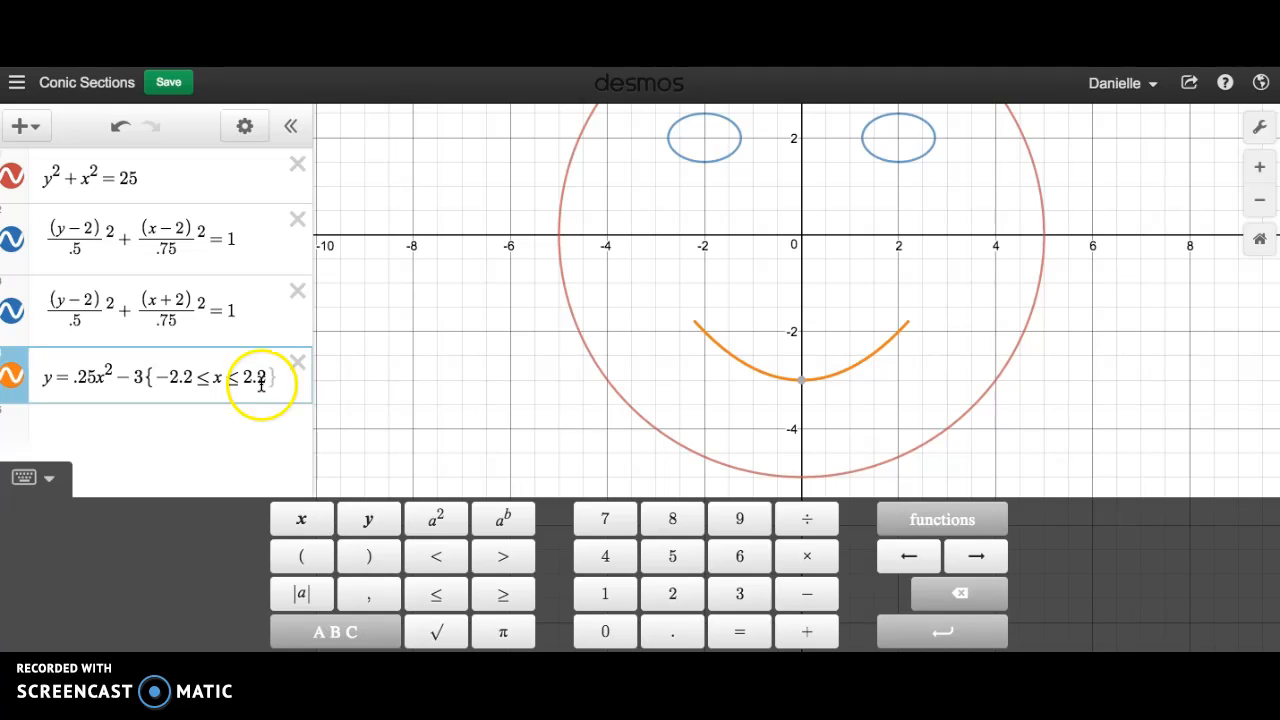
- Start a fifth expression with the fraction y²/2 followed by a plus sign
{"action": "left_click_drag", "start_coordinate": [870, 300], "coordinate": [873, 380]}
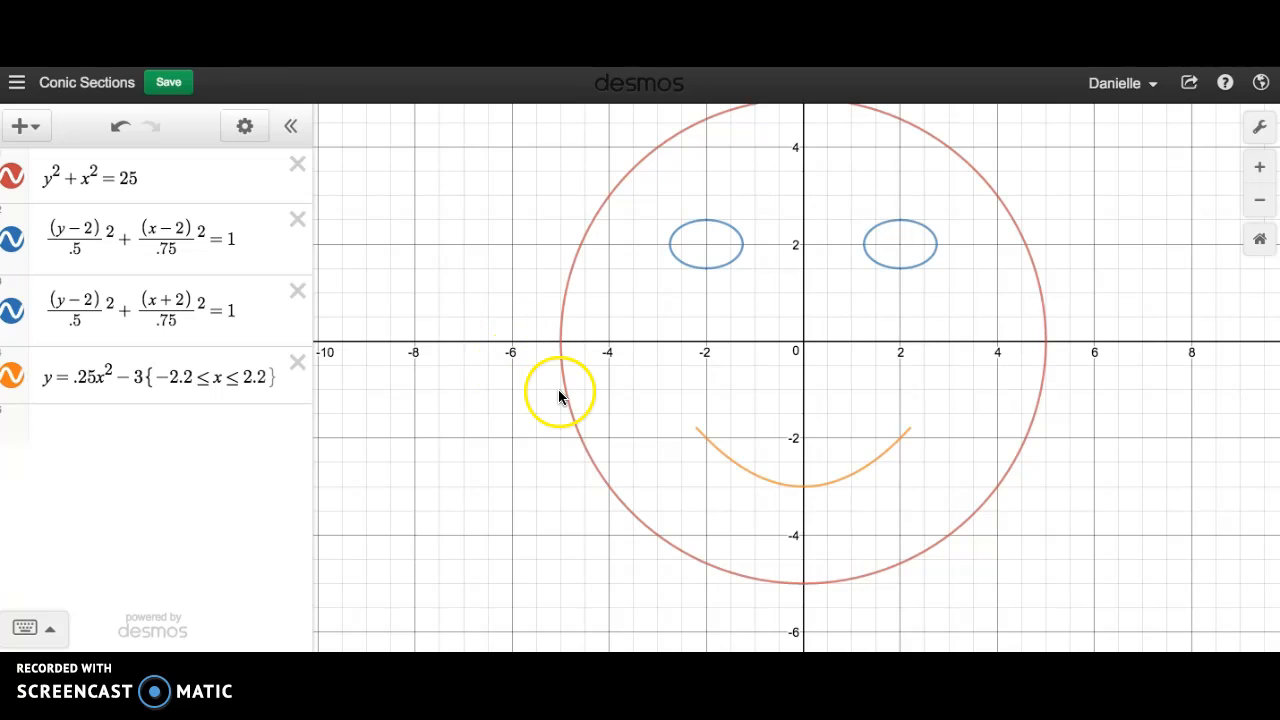
{"action": "left_click", "coordinate": [135, 440]}
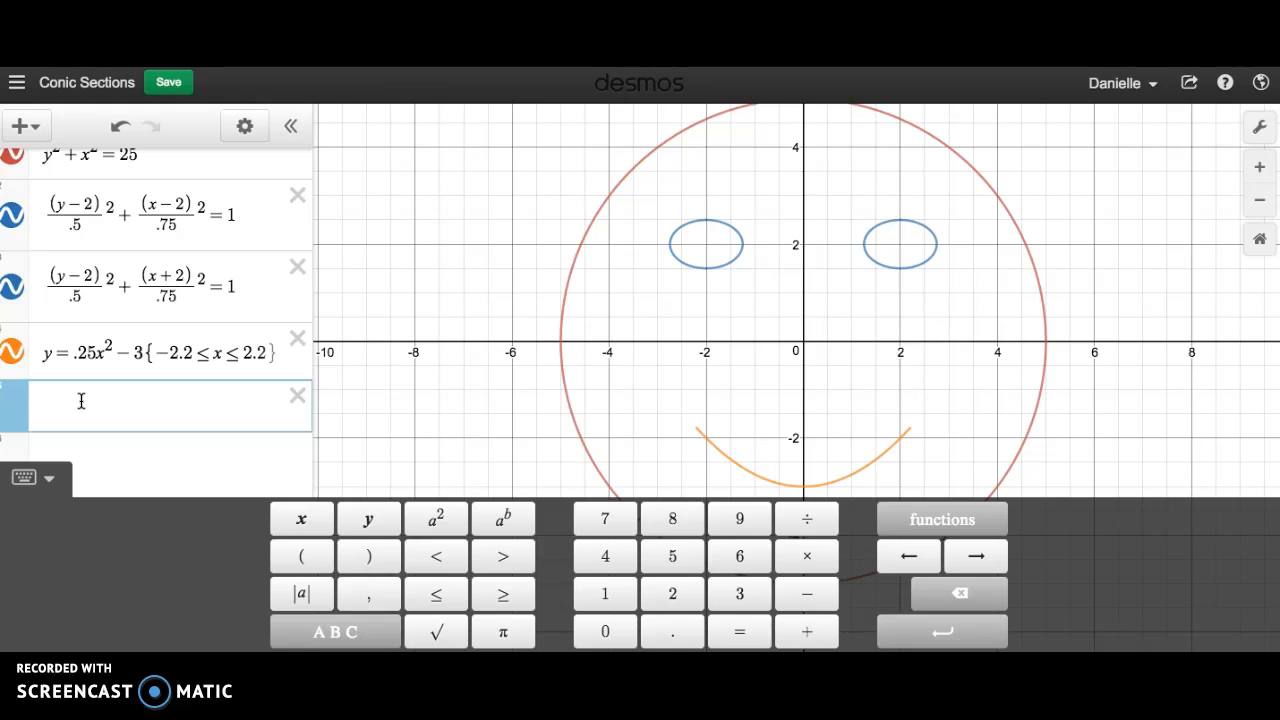
{"action": "type", "text": "y^2"}
{"action": "left_click", "coordinate": [256, 428]}
{"action": "left_click", "coordinate": [436, 519]}
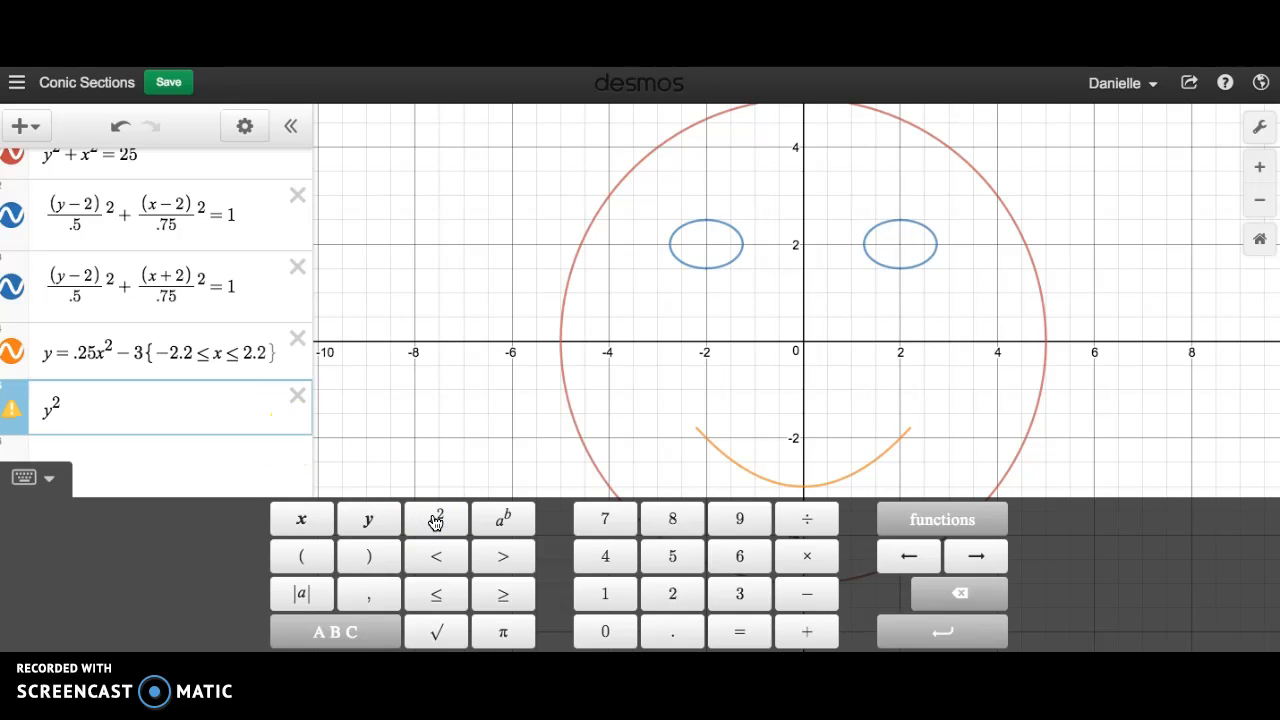
{"action": "type", "text": "/"}
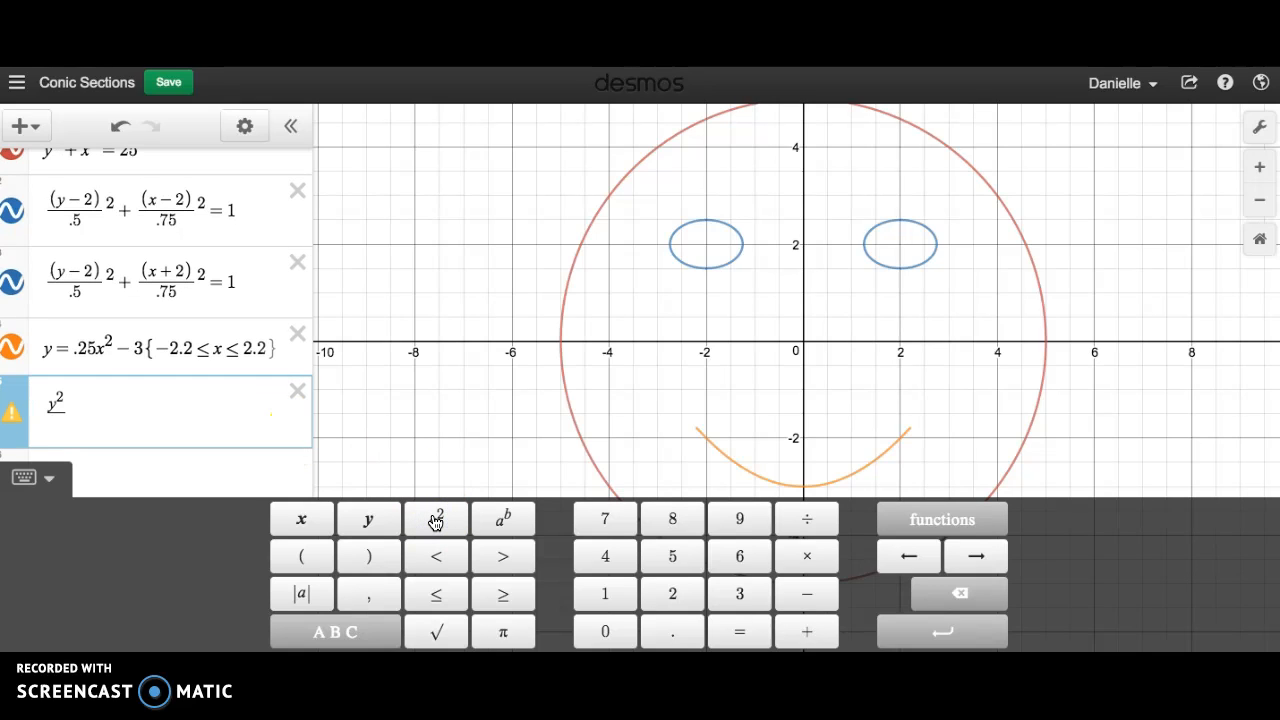
{"action": "type", "text": "2"}
{"action": "left_click", "coordinate": [126, 397]}
{"action": "type", "text": "+"}
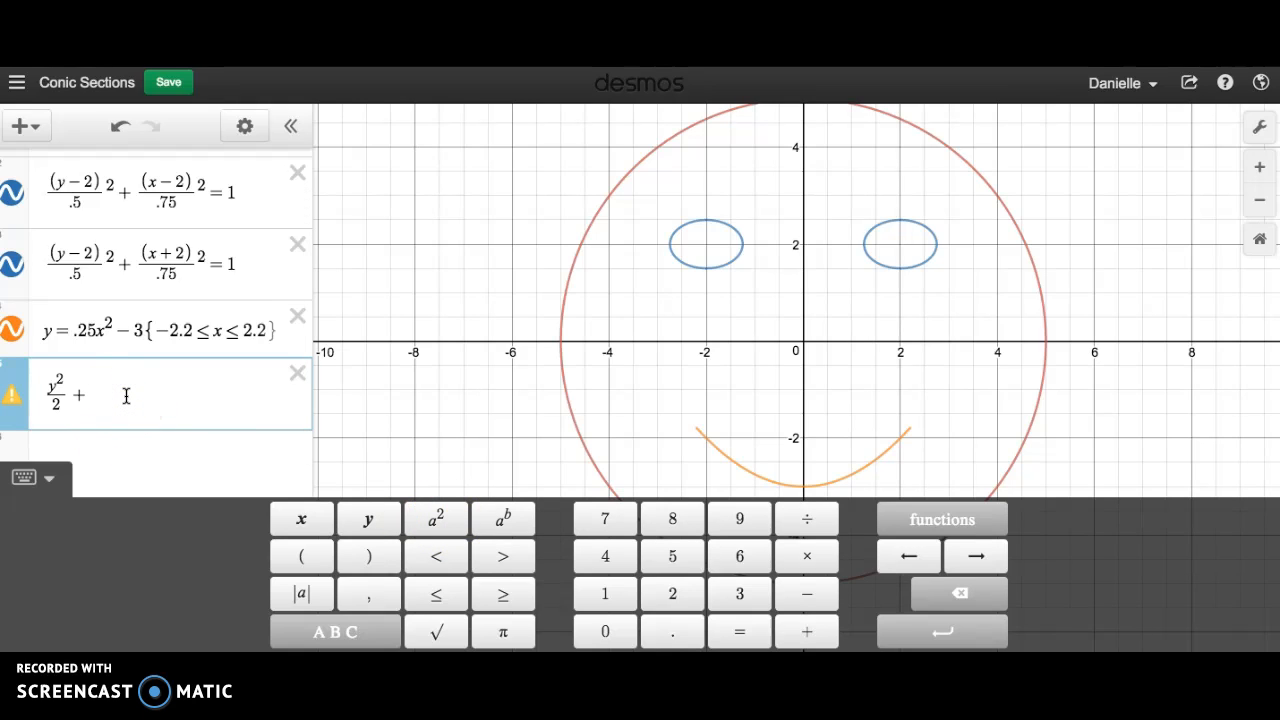
- Complete the fifth expression by adding the fraction (x−5)/1 with its 2 beside it and setting the equation equal to 1
{"action": "type", "text": "x-5)"}
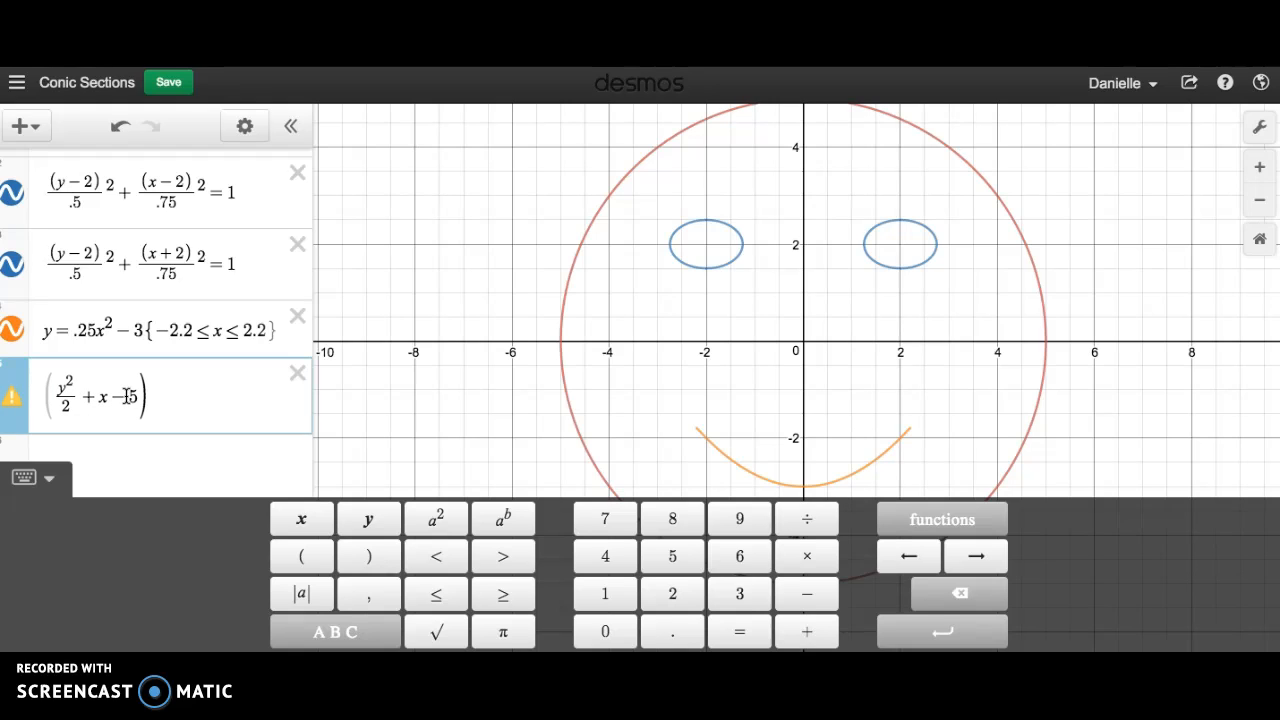
{"action": "type", "text": "("}
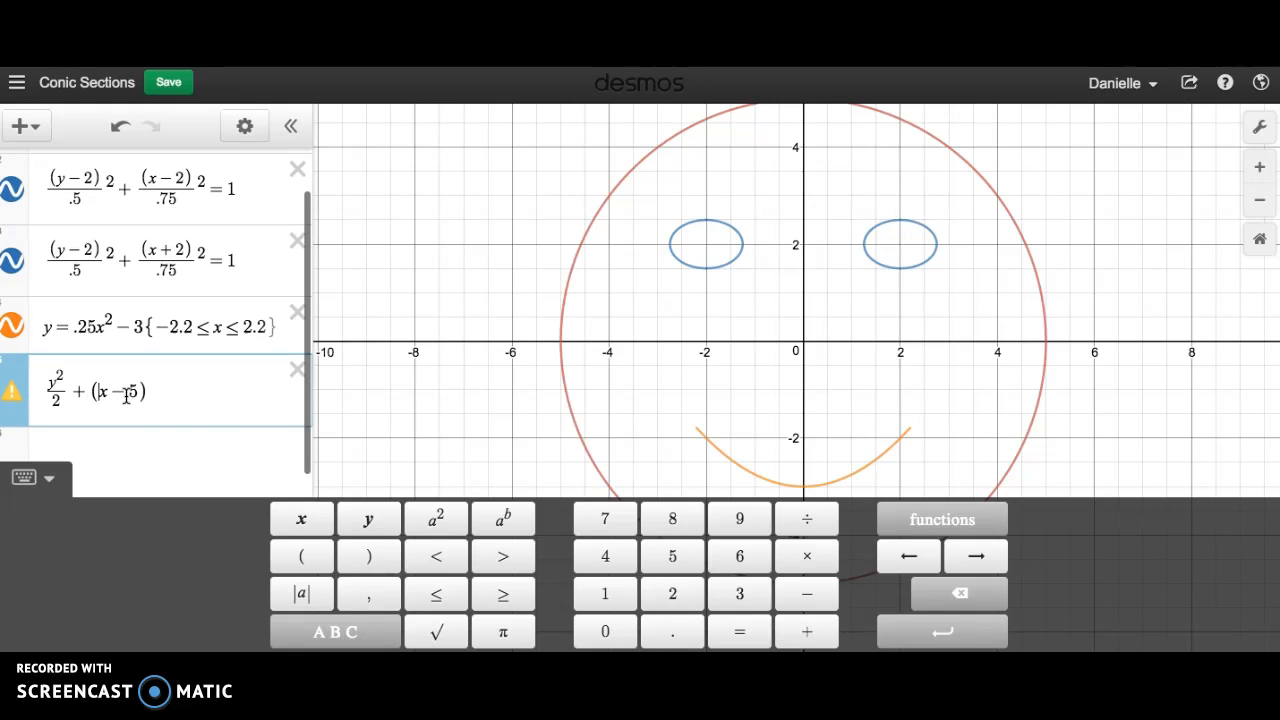
{"action": "left_click", "coordinate": [163, 385]}
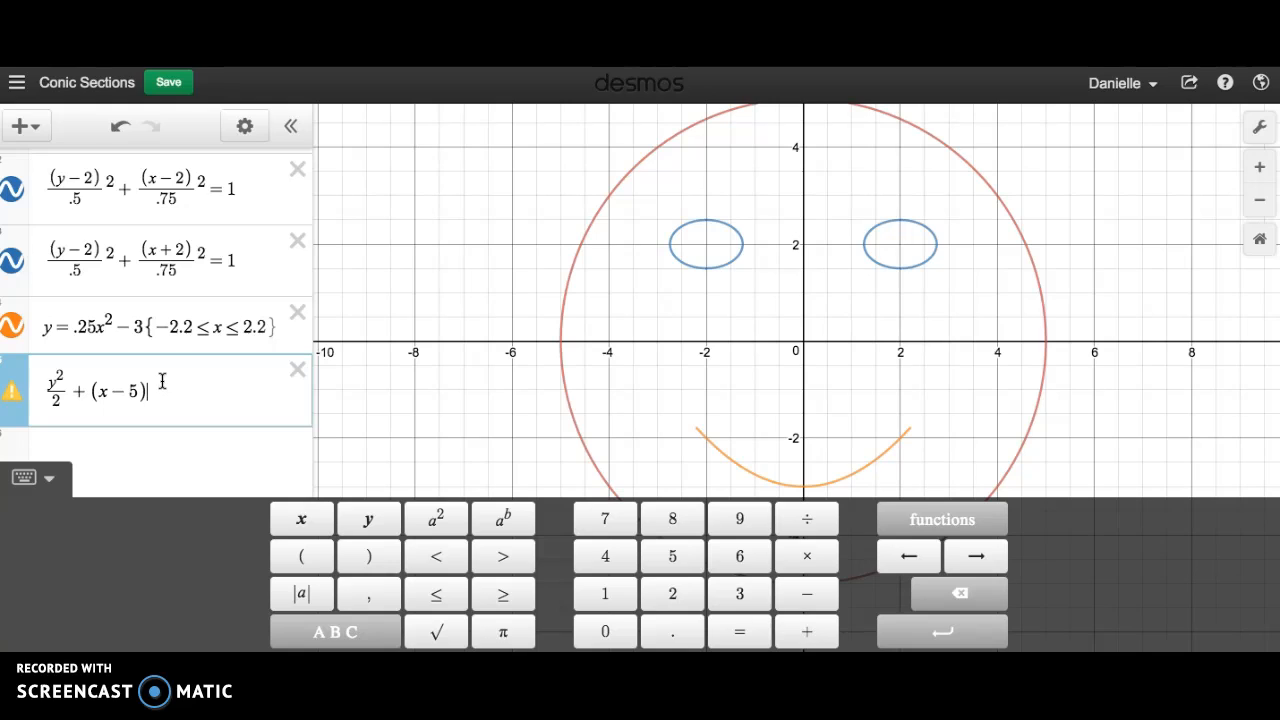
{"action": "type", "text": "/1"}
{"action": "left_click", "coordinate": [175, 385]}
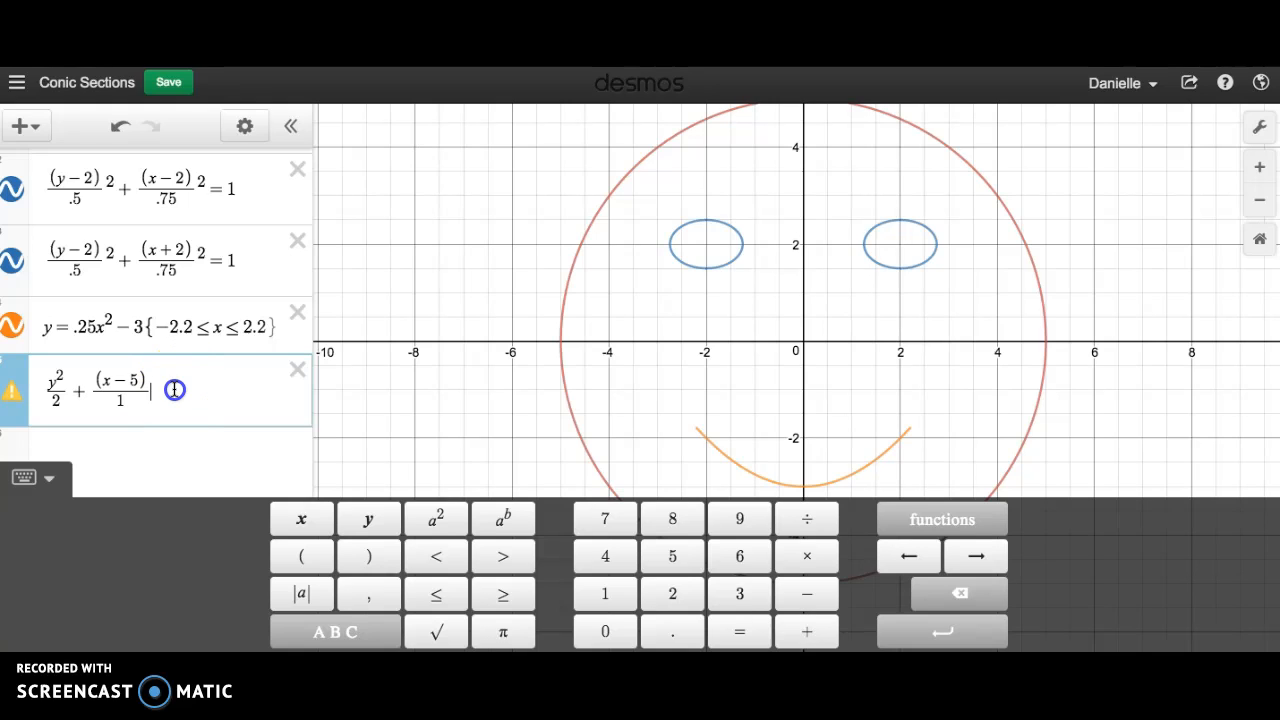
{"action": "left_click", "coordinate": [436, 522]}
{"action": "left_click", "coordinate": [277, 400]}
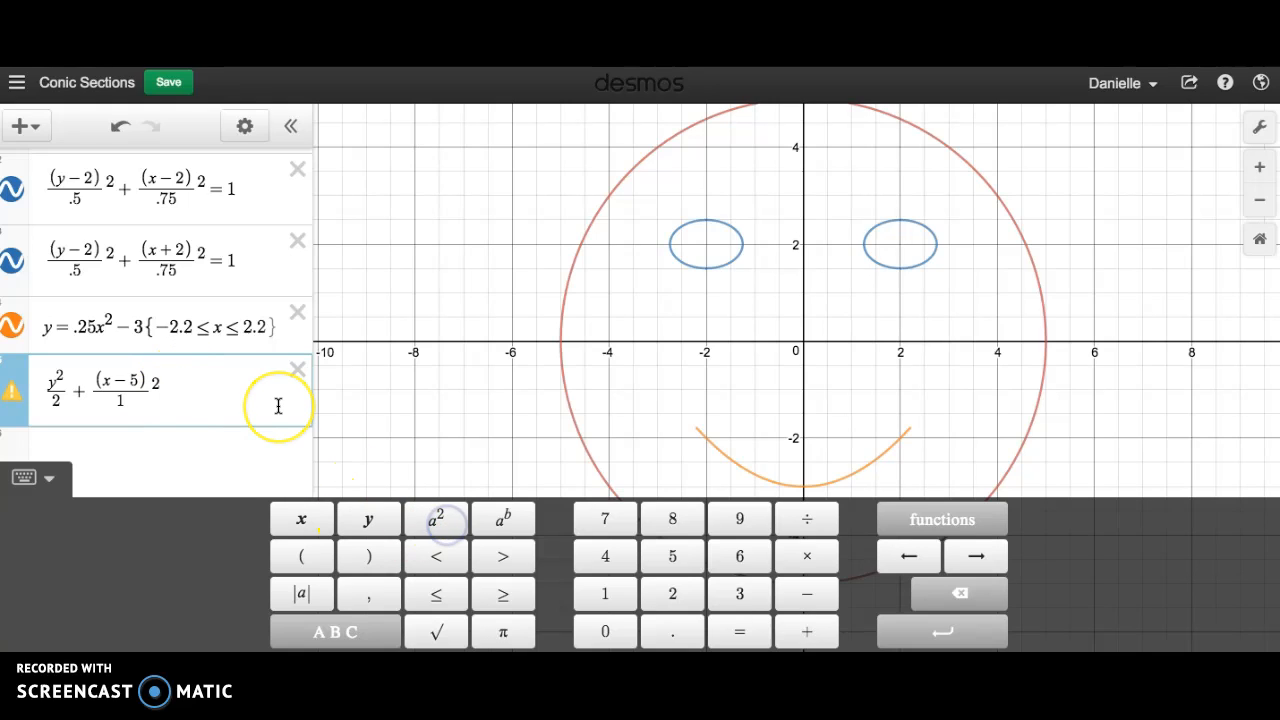
{"action": "type", "text": "=1"}
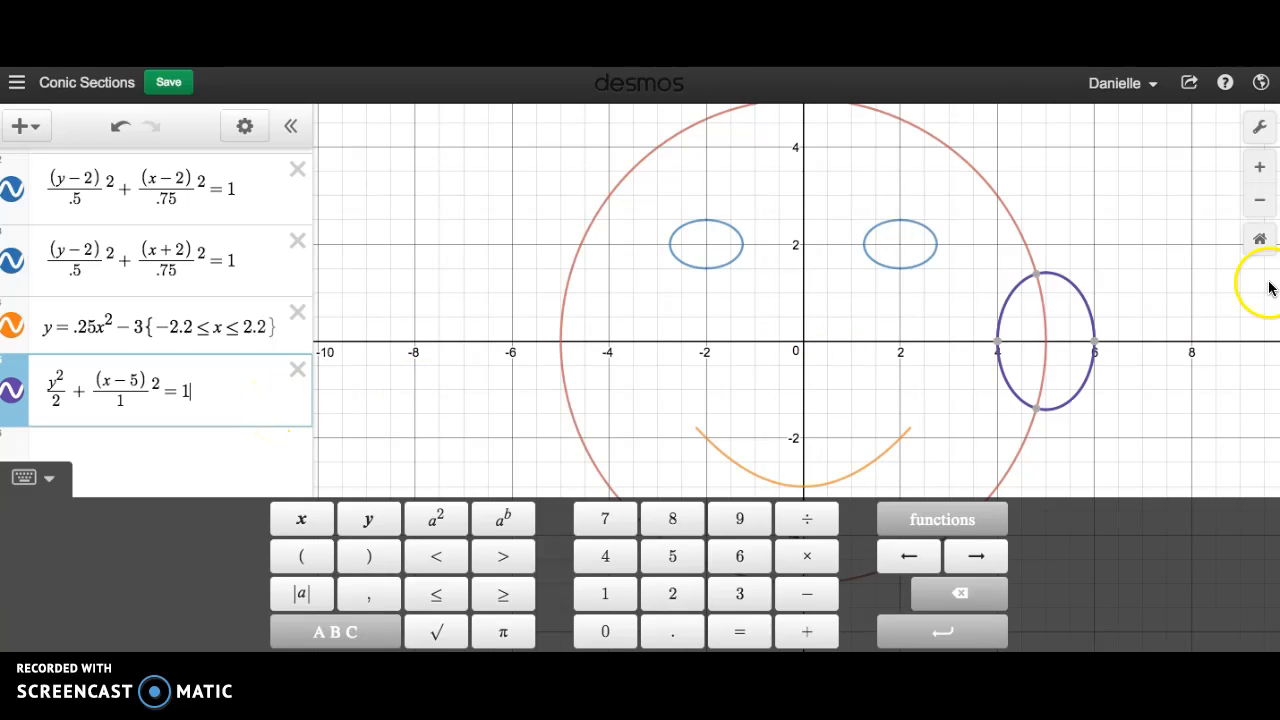
- Shift the new ellipse outward along the x-axis by changing its x term to (x−5.5)
{"action": "mouse_move", "coordinate": [1101, 344]}
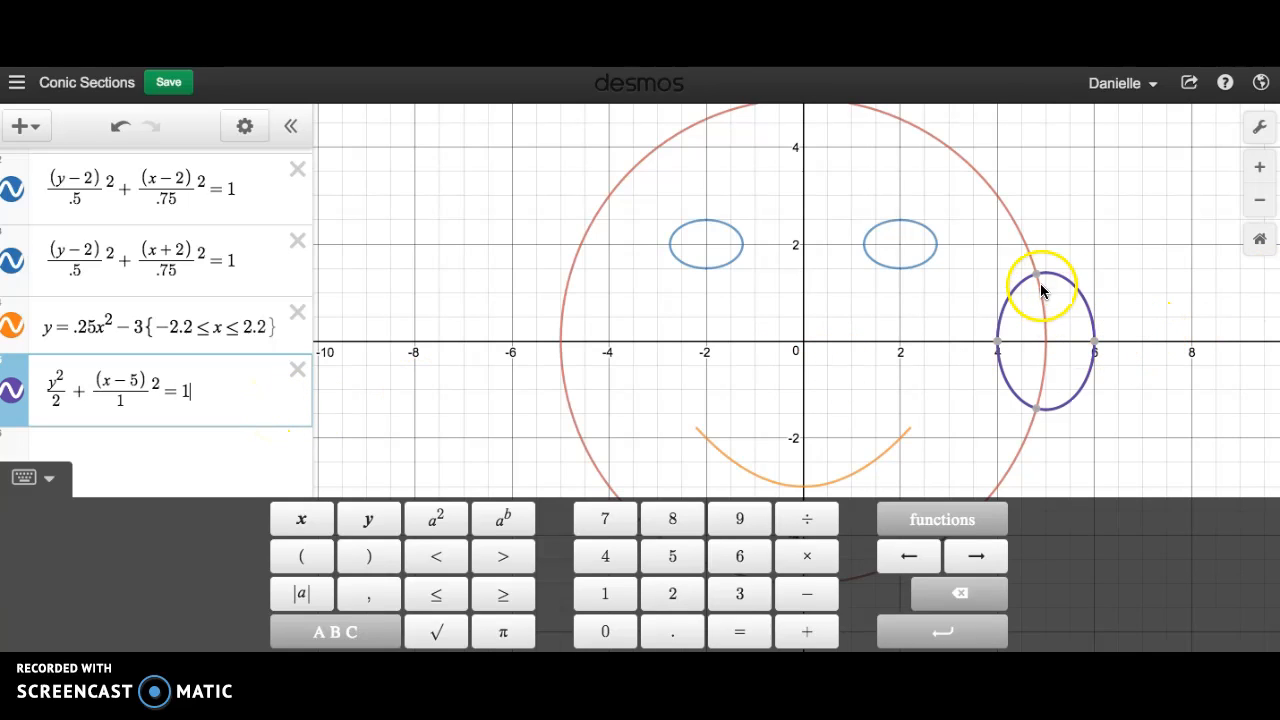
{"action": "left_click", "coordinate": [131, 382]}
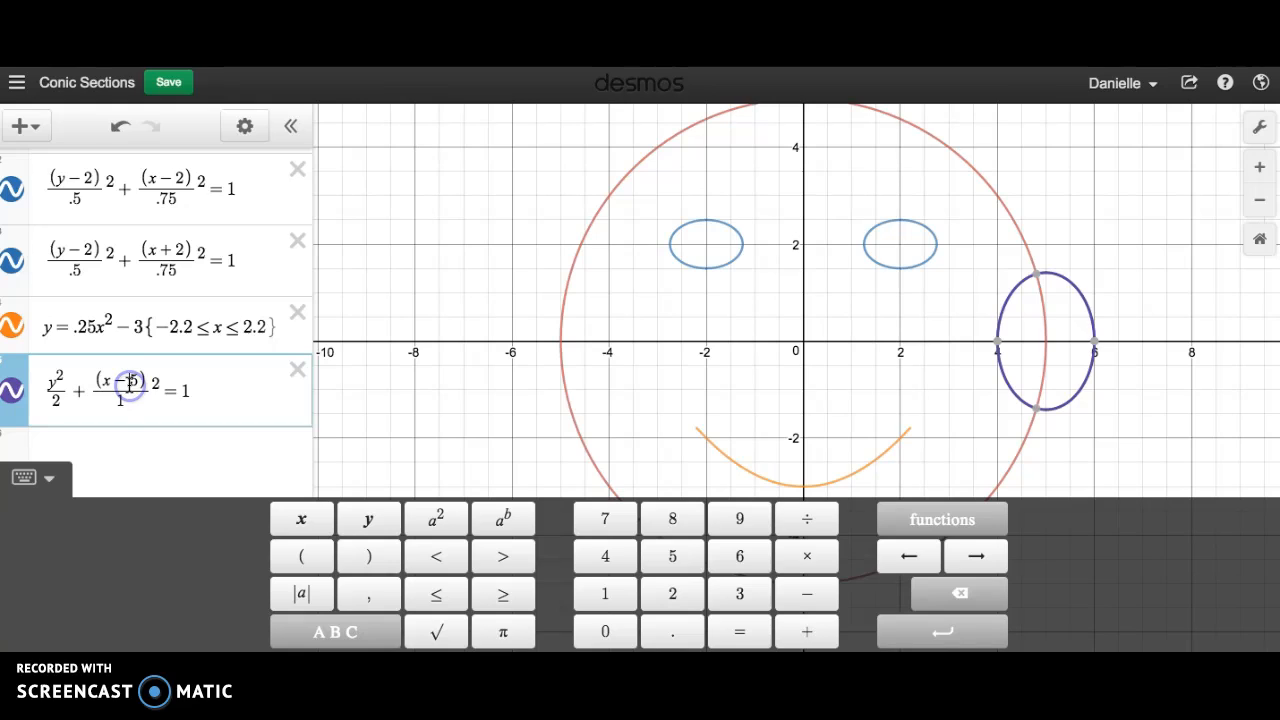
{"action": "type", "text": ".5"}
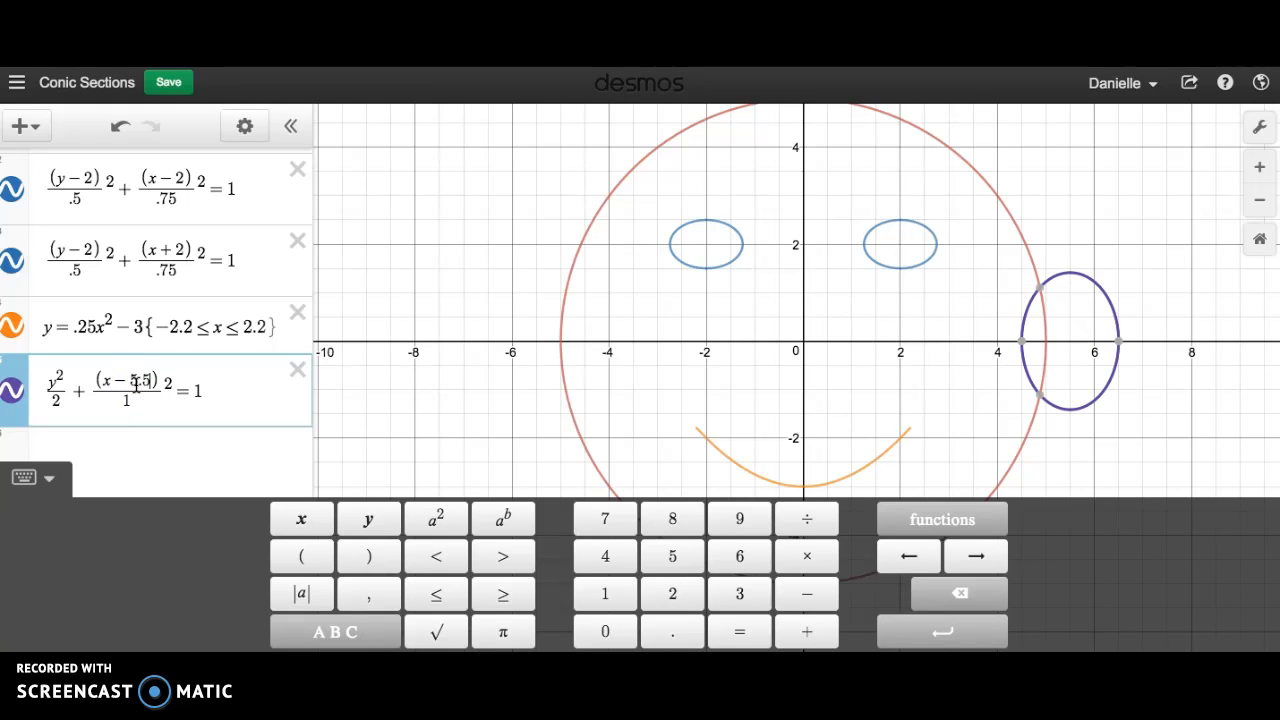
- Check both points where the new ellipse crosses the circle and add an empty domain restriction in braces to its equation
{"action": "left_click", "coordinate": [1040, 394]}
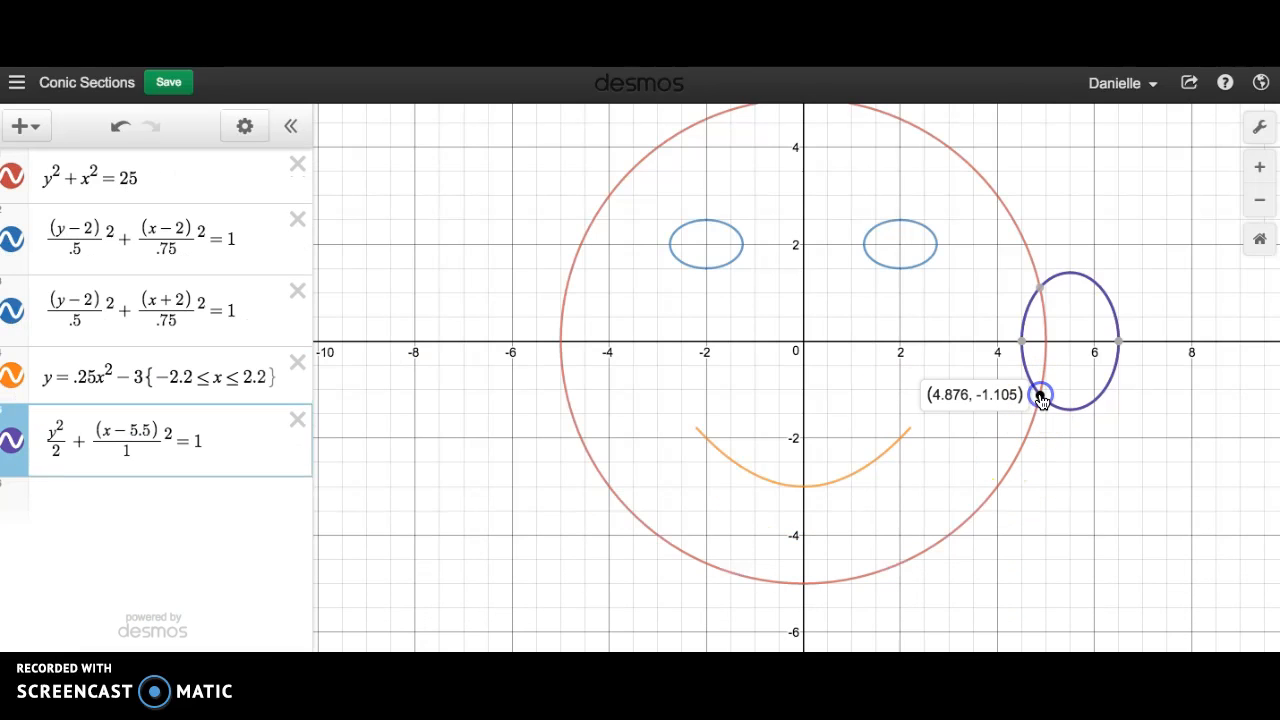
{"action": "left_click", "coordinate": [1040, 289]}
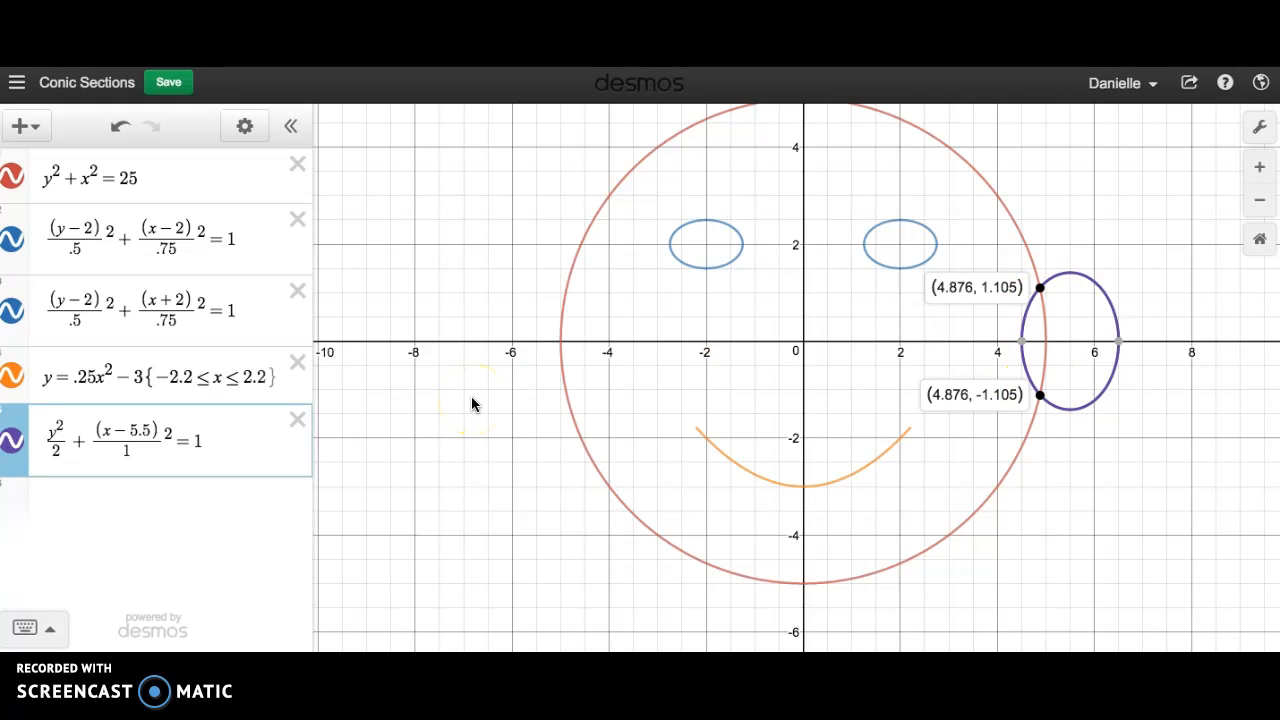
{"action": "left_click", "coordinate": [229, 437]}
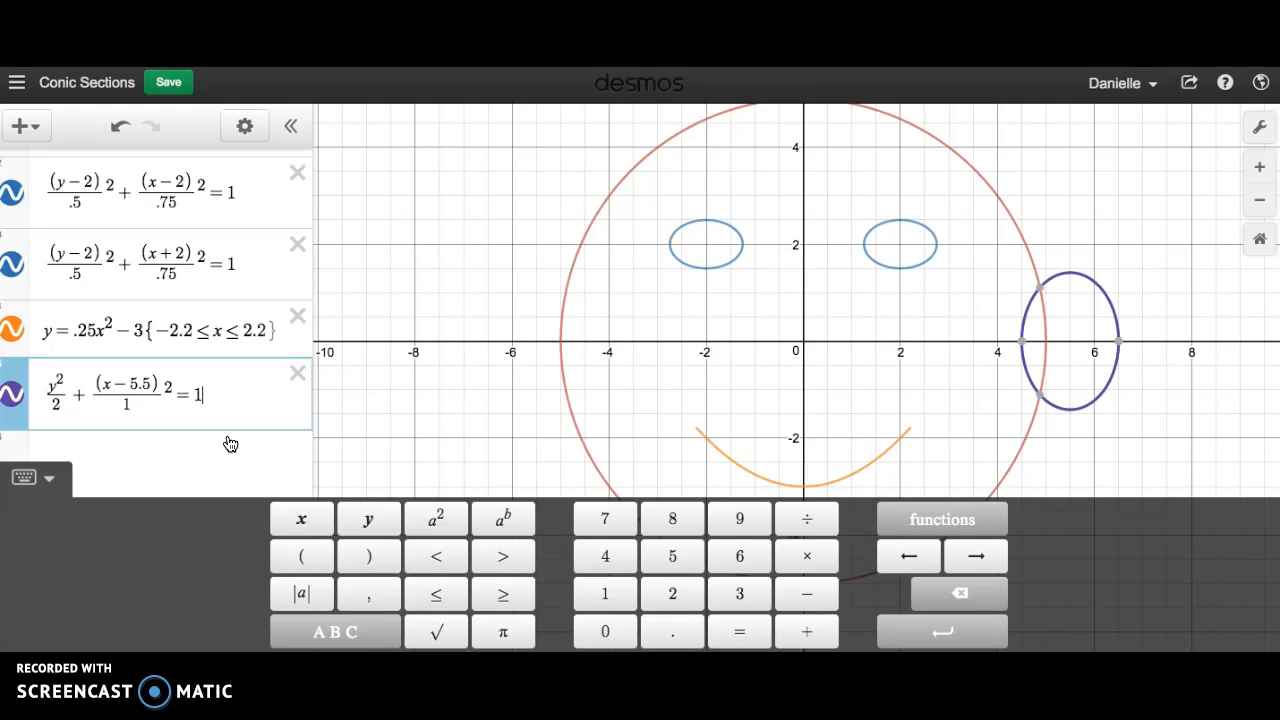
{"action": "type", "text": "{x"}
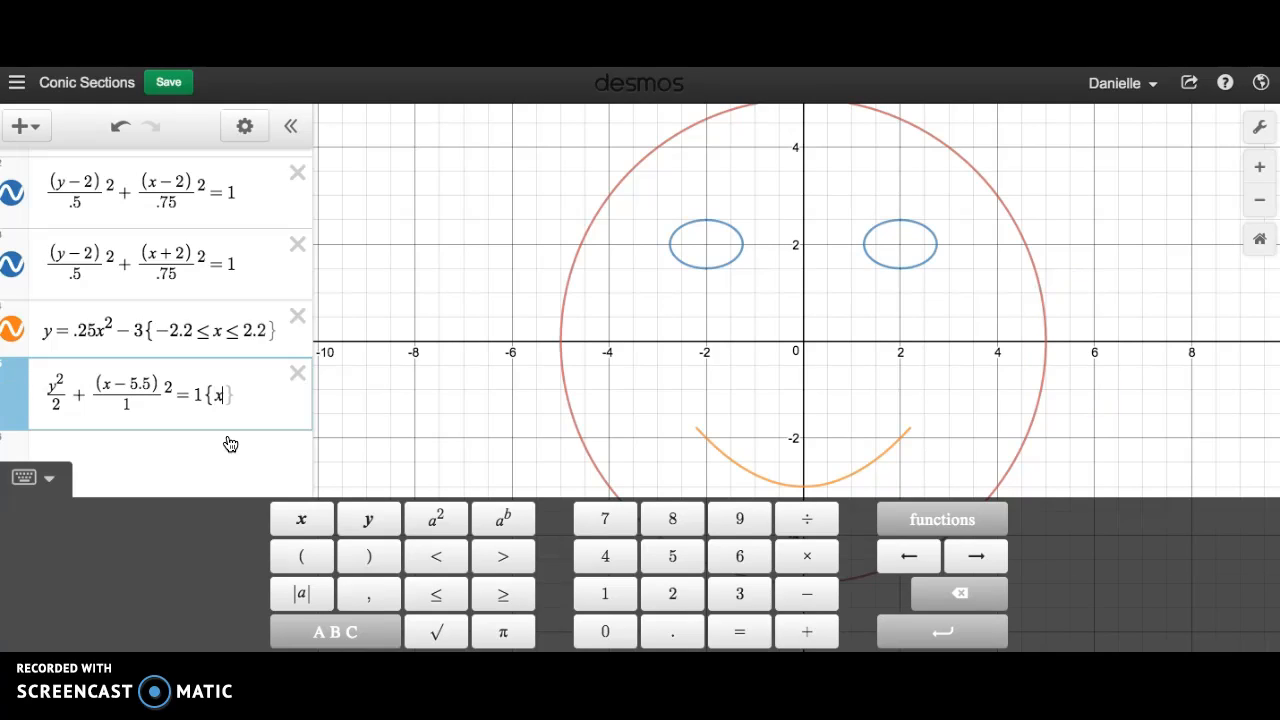
{"action": "type", "text": "."}
{"action": "key", "text": "BackSpace"}
{"action": "left_click", "coordinate": [275, 405]}
{"action": "key", "text": "BackSpace"}
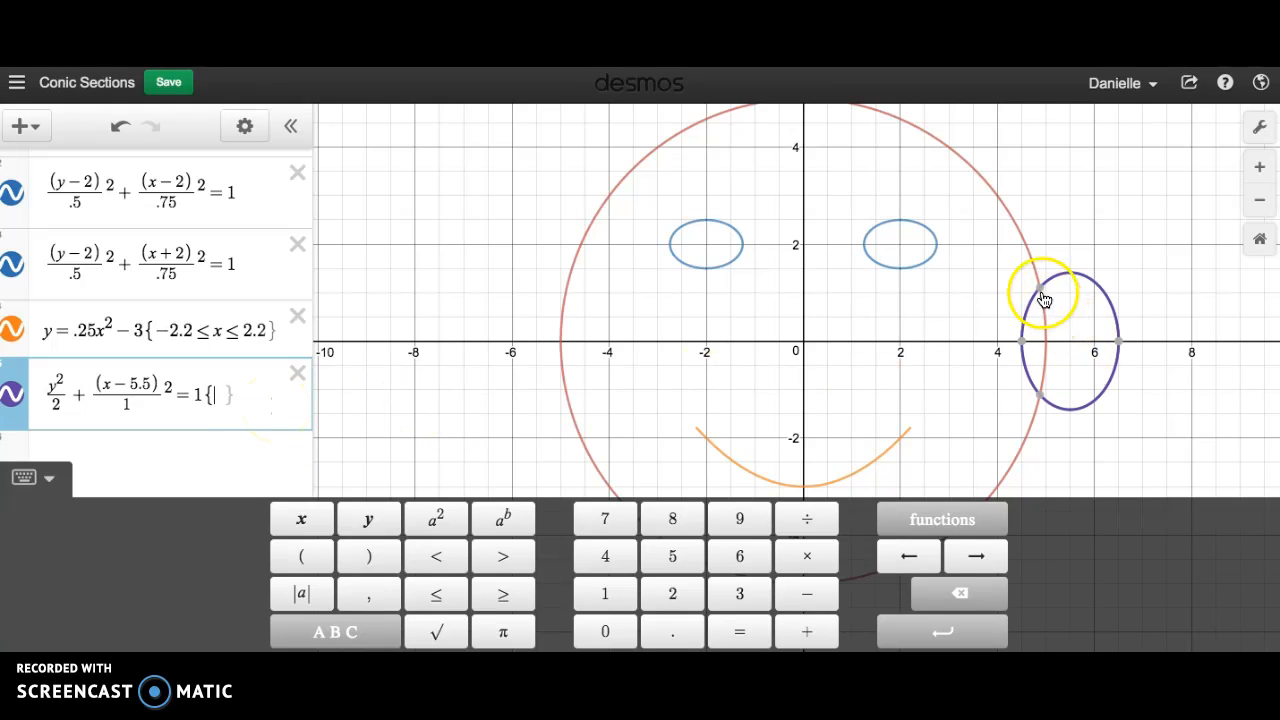
- Restrict the ellipse to {x ≥ 4.876}, using the x-coordinate of its intersection with the circle
{"action": "left_click", "coordinate": [1043, 300]}
{"action": "left_click", "coordinate": [960, 288]}
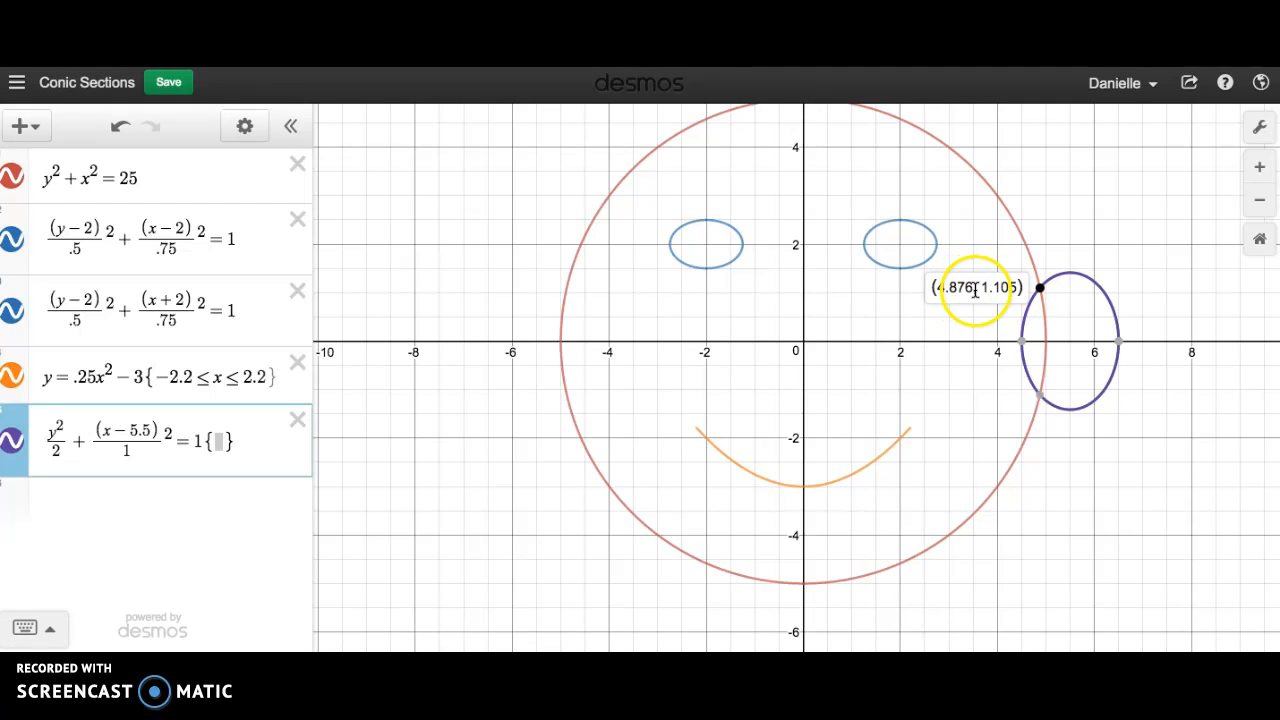
{"action": "left_click", "coordinate": [217, 455]}
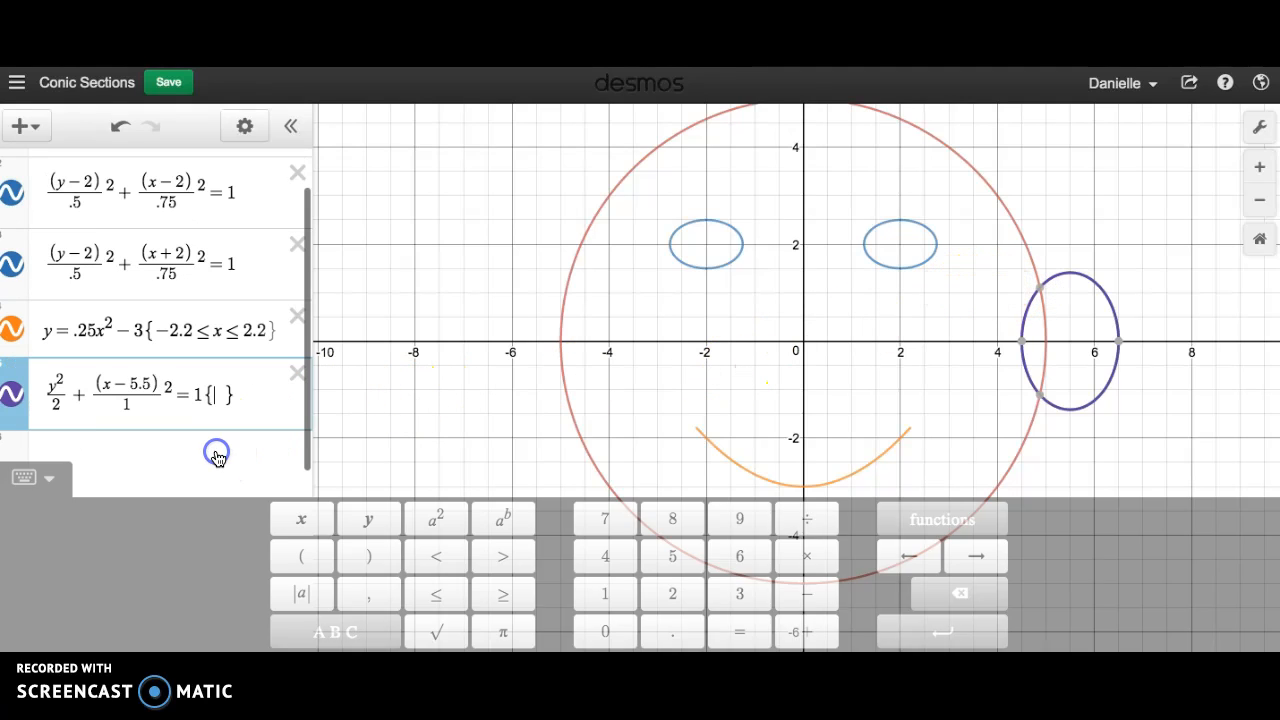
{"action": "type", "text": "x"}
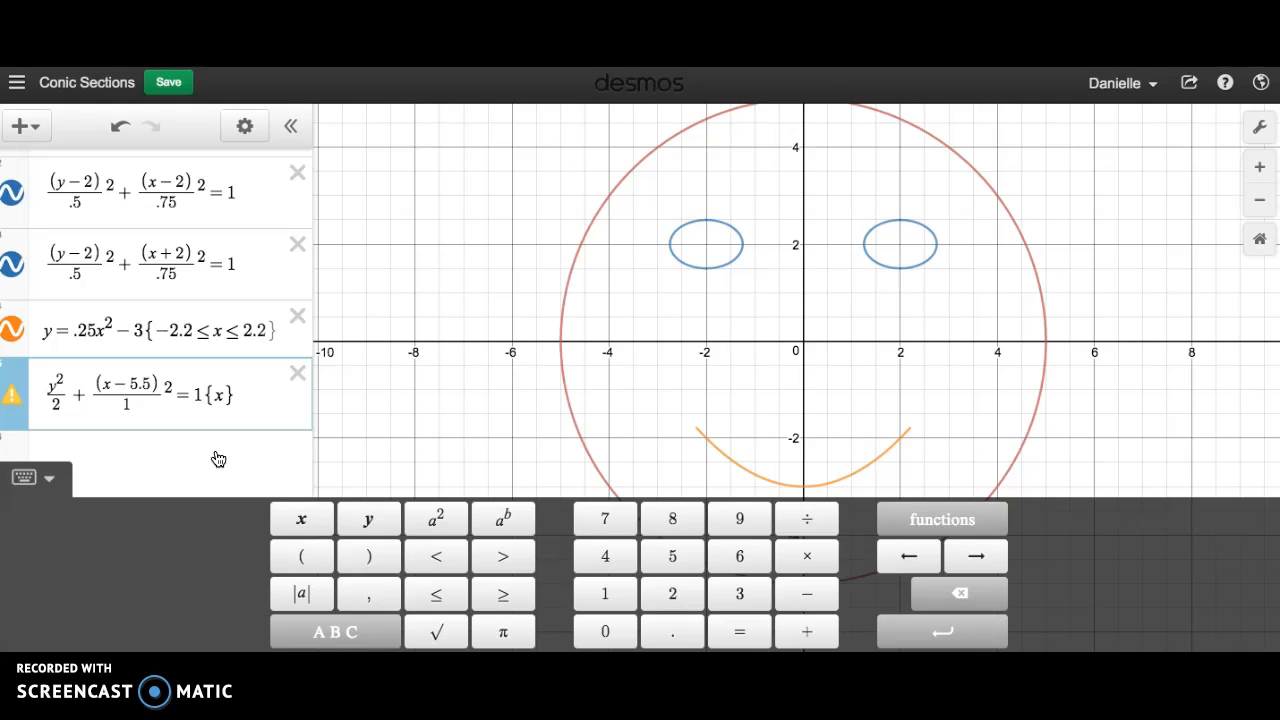
{"action": "type", "text": ">4.87"}
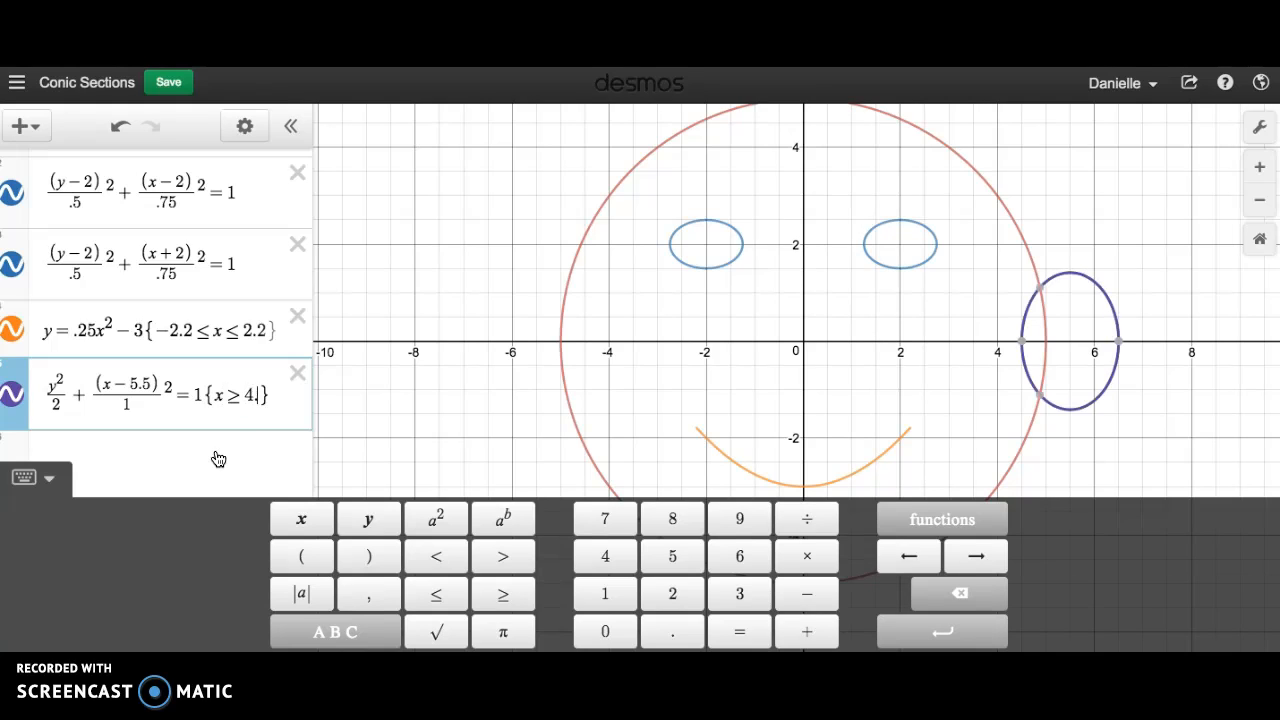
{"action": "type", "text": "6"}
{"action": "left_click", "coordinate": [163, 465]}
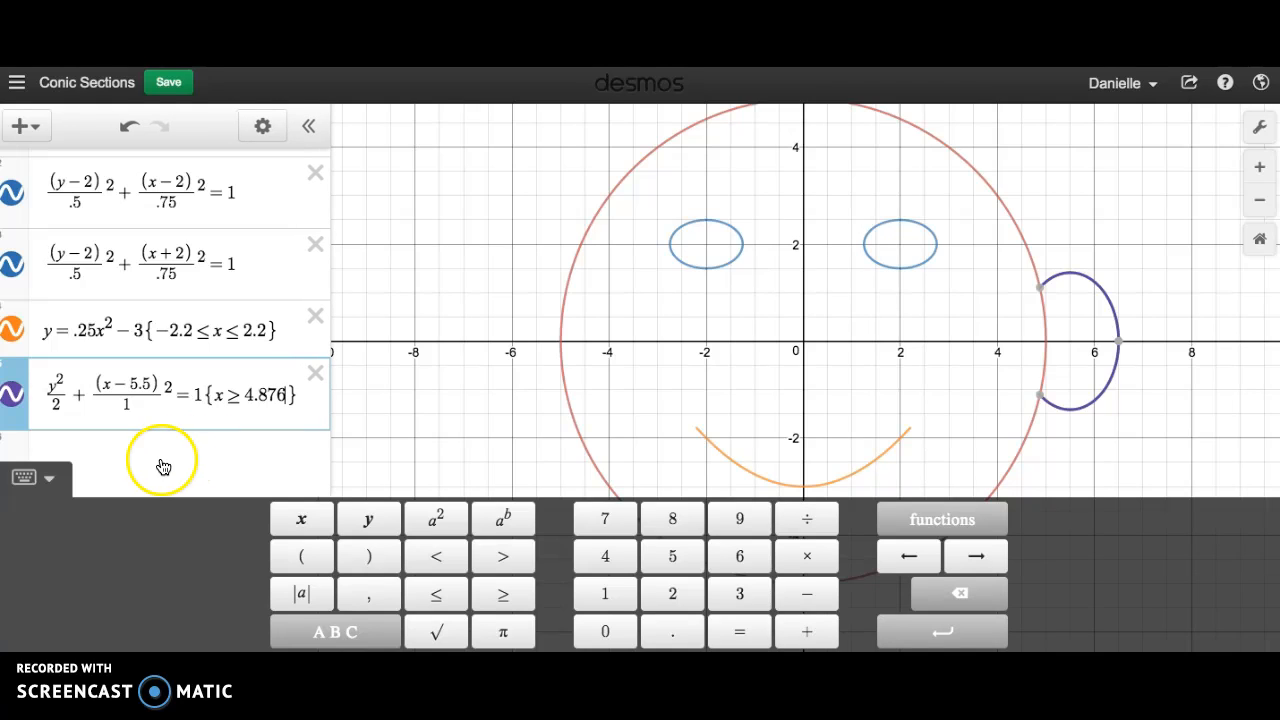
- Copy the ear ellipse's equation without its domain restriction into a new sixth expression
{"action": "left_click", "coordinate": [226, 424]}
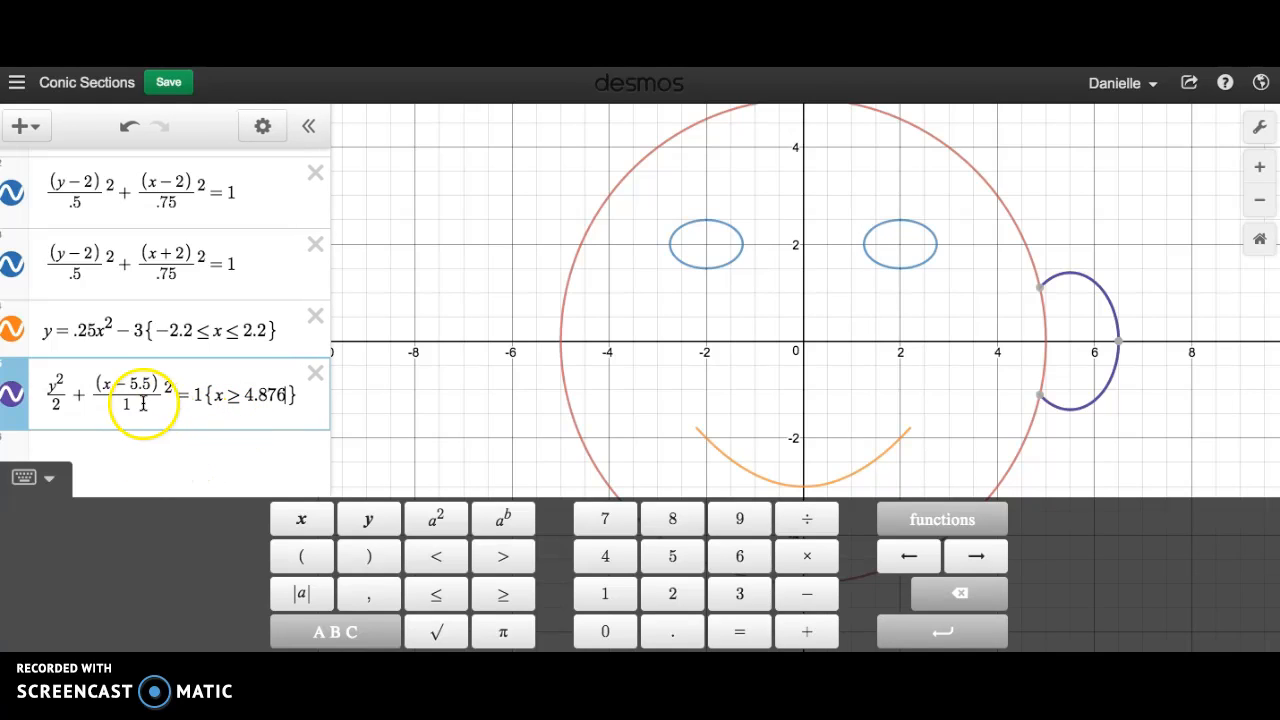
{"action": "left_click", "coordinate": [200, 395]}
{"action": "left_click_drag", "start_coordinate": [200, 395], "coordinate": [32, 391]}
{"action": "key", "text": "ctrl+c"}
{"action": "left_click", "coordinate": [157, 452]}
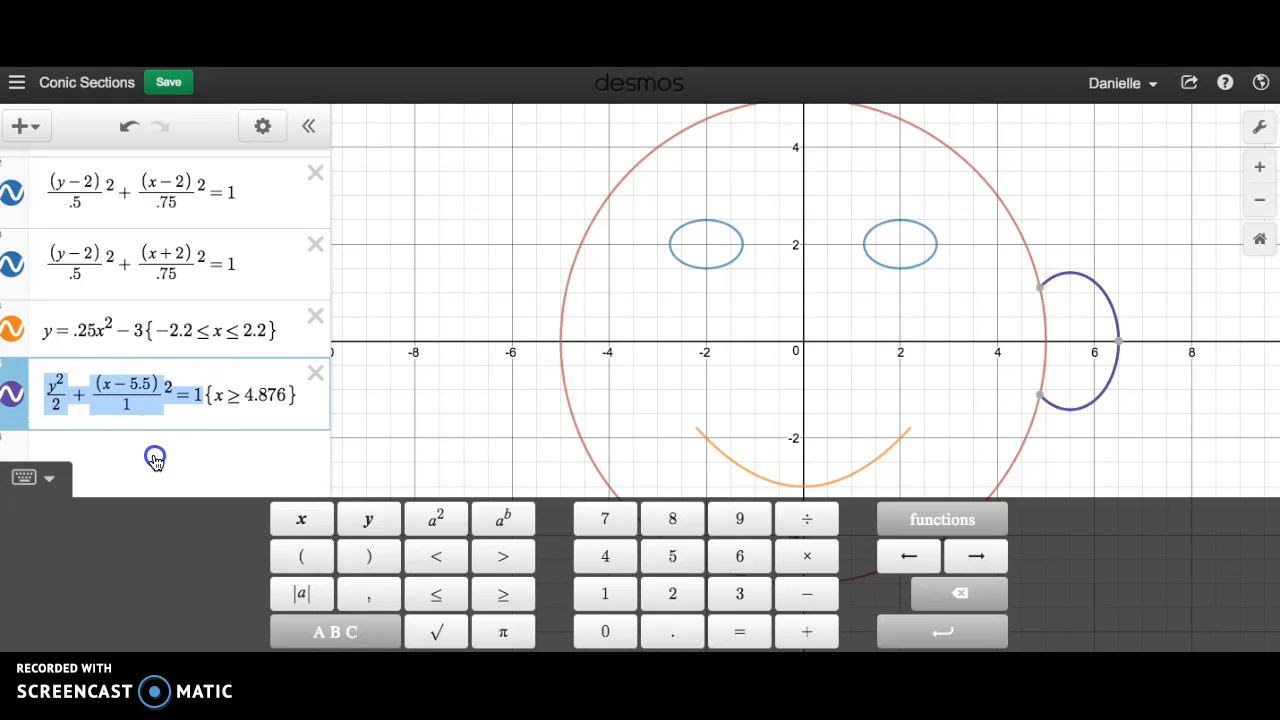
{"action": "key", "text": "ctrl+v"}
- Mirror the copied ellipse to the other side of the face by changing its x term to (x+5.5)
{"action": "left_click", "coordinate": [125, 392]}
{"action": "key", "text": "BackSpace"}
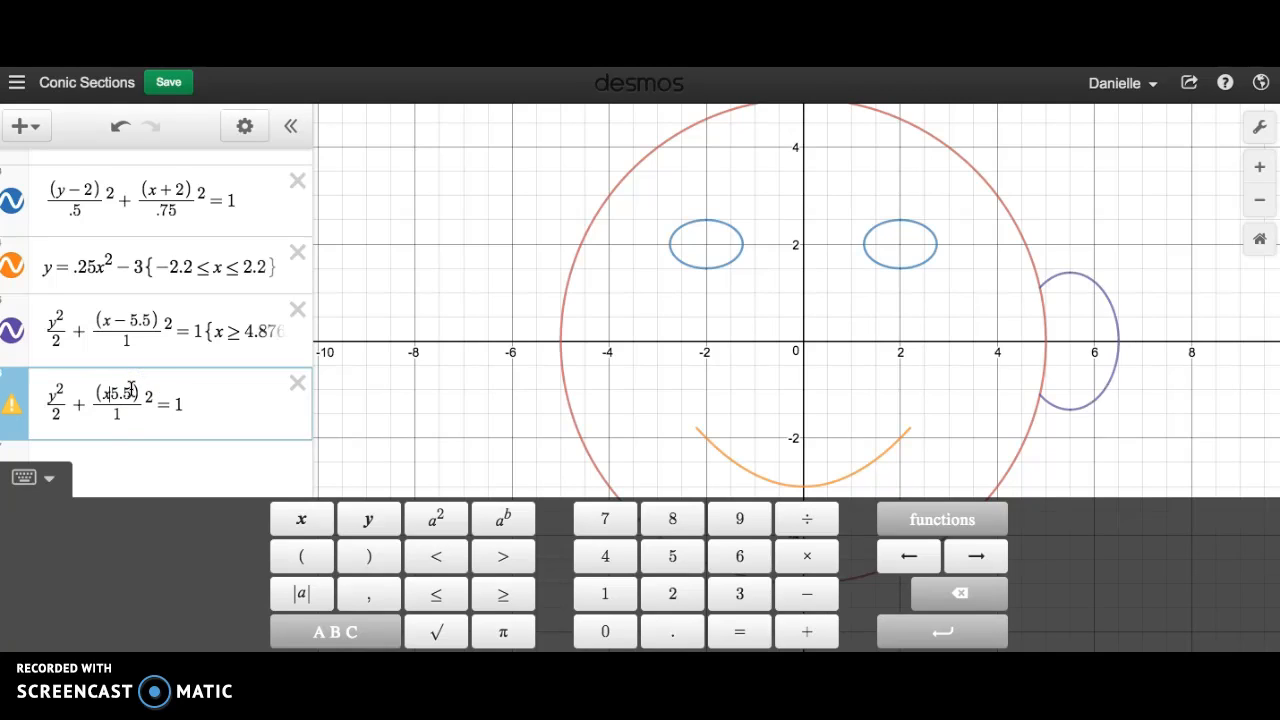
{"action": "type", "text": "+"}
{"action": "left_click", "coordinate": [237, 390]}
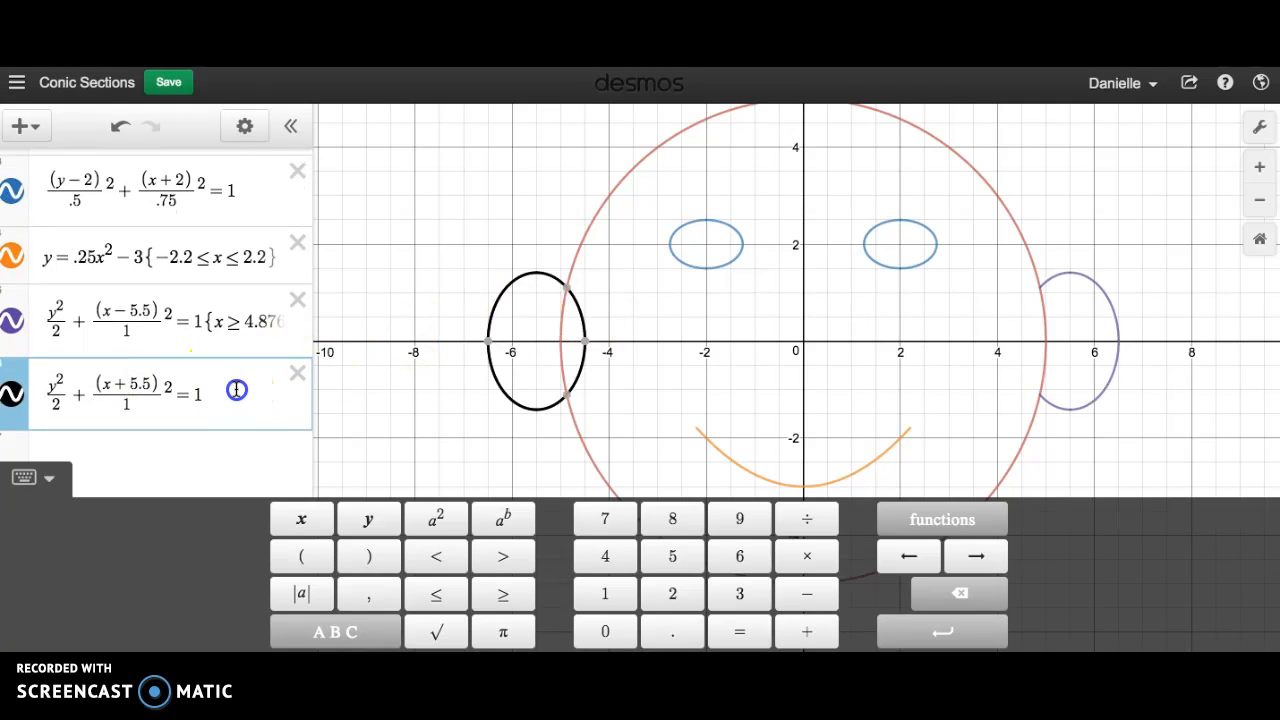
- Copy the domain restriction {x ≥ 4.876} from the first ear onto the end of the mirrored ear's equation
{"action": "left_click", "coordinate": [207, 318]}
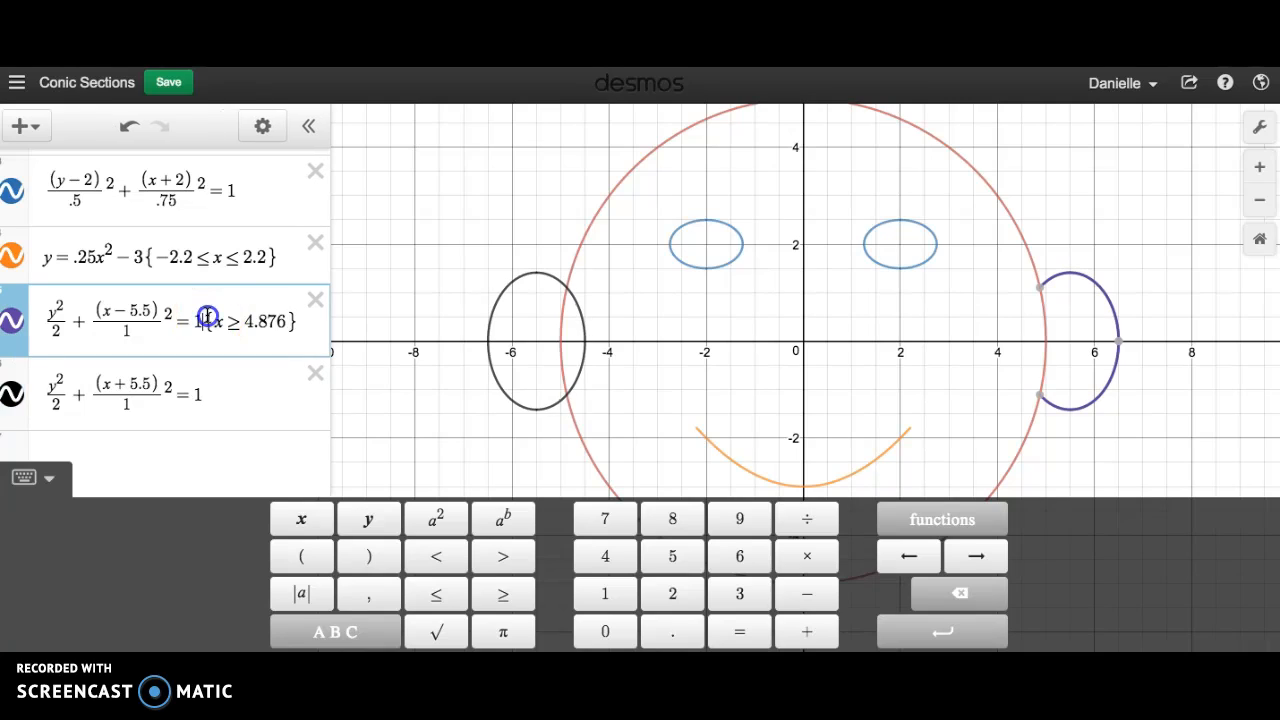
{"action": "left_click_drag", "start_coordinate": [207, 318], "coordinate": [297, 320]}
{"action": "key", "text": "ctrl+c"}
{"action": "left_click", "coordinate": [271, 380]}
{"action": "key", "text": "ctrl+v"}
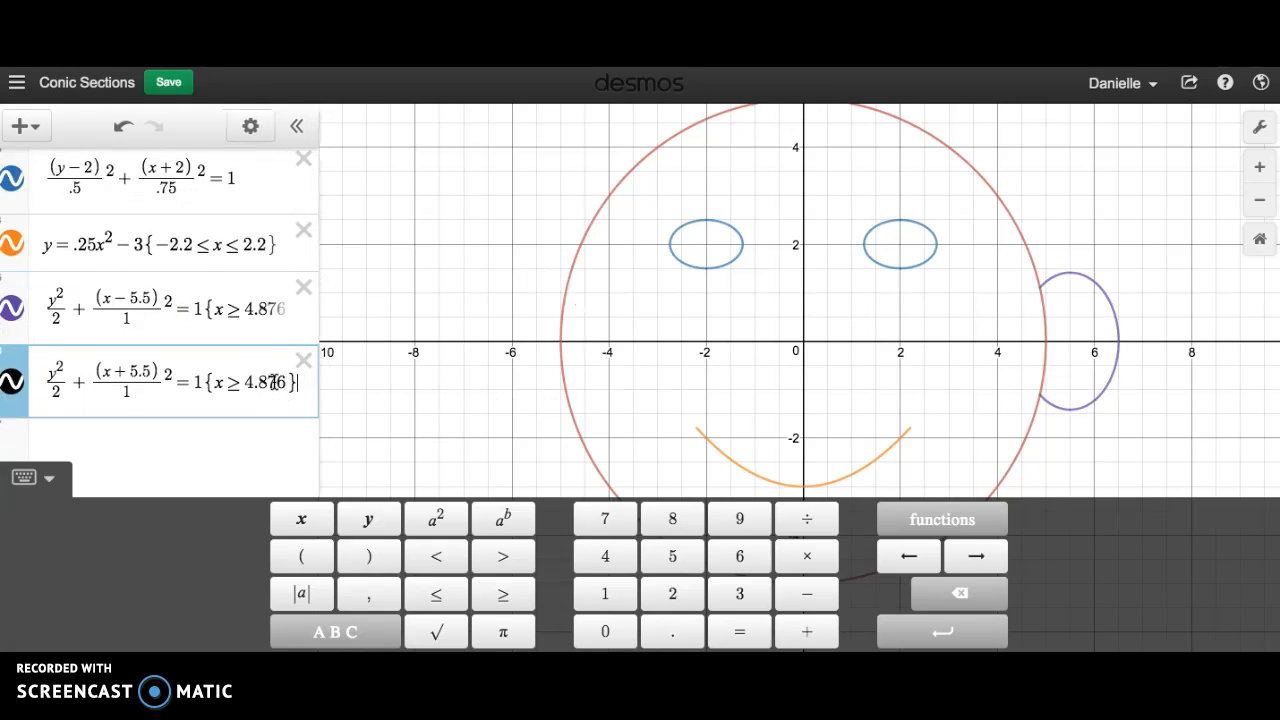
- Change the mirrored ear's restriction to {x ≤ −4.876} so only the part outside the circle is drawn
{"action": "left_click", "coordinate": [247, 383]}
{"action": "type", "text": "-"}
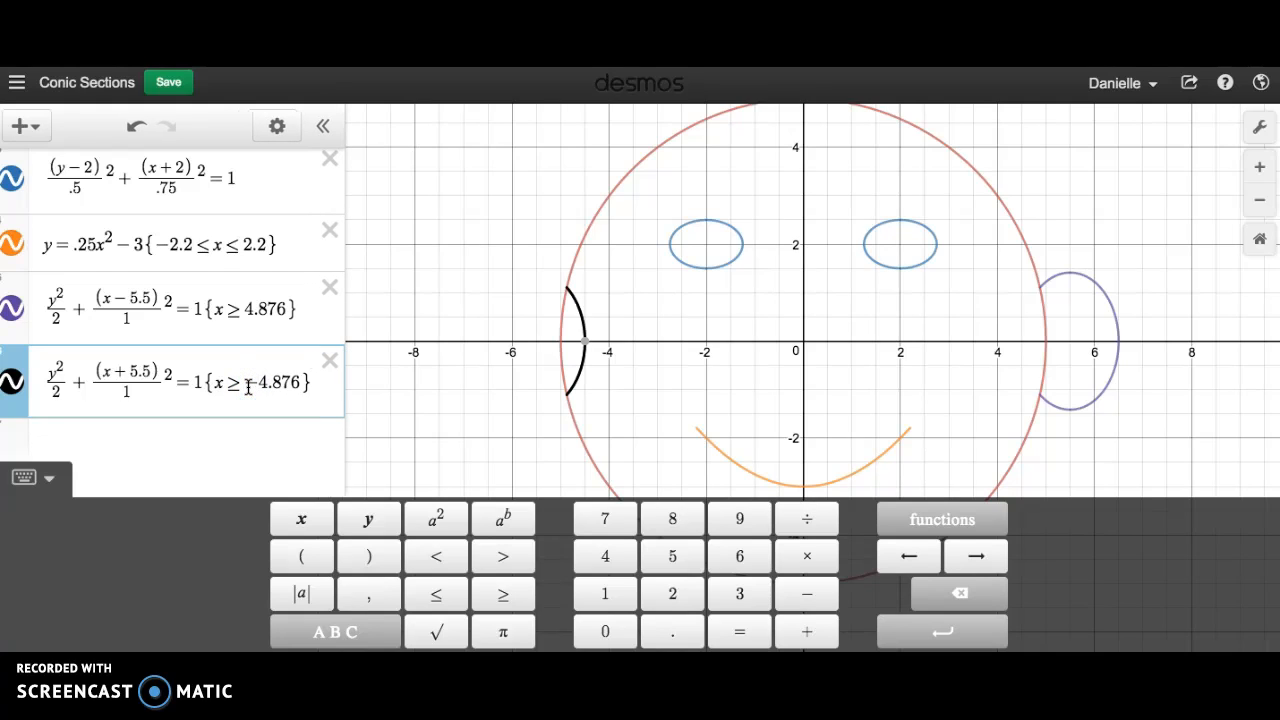
{"action": "key", "text": "Left"}
{"action": "key", "text": "BackSpace"}
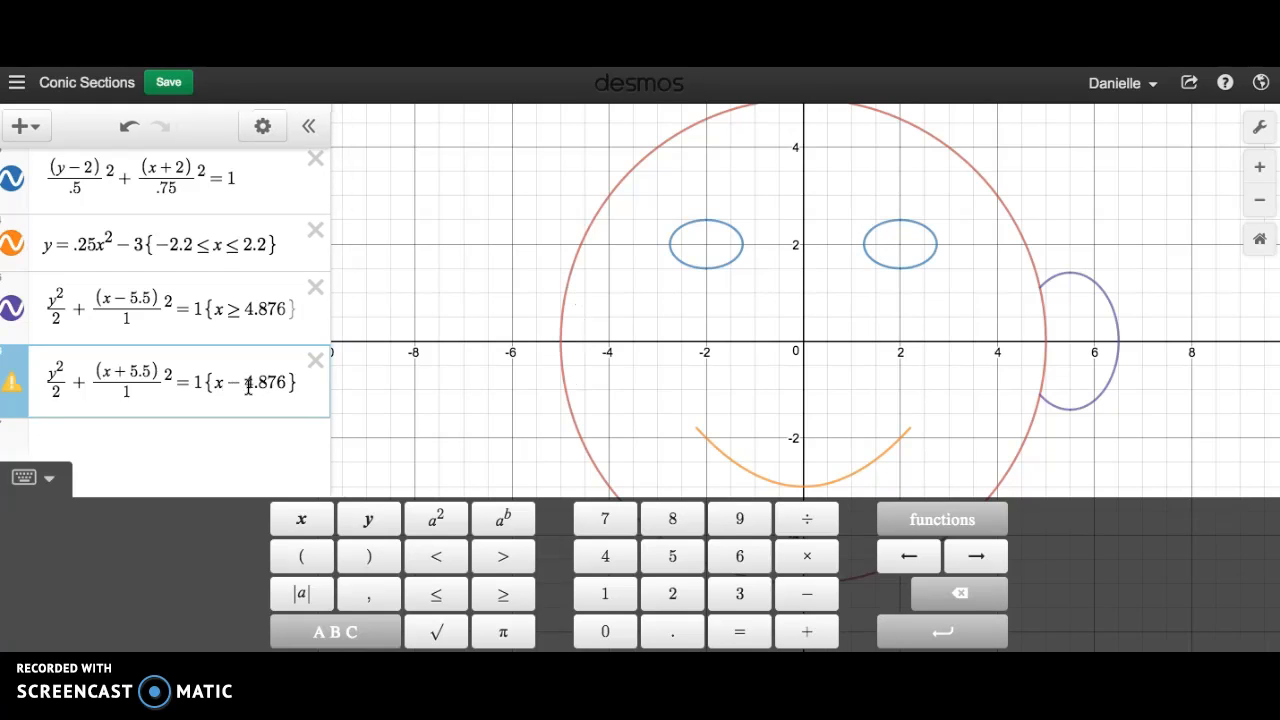
{"action": "type", "text": ">"}
{"action": "type", "text": "="}
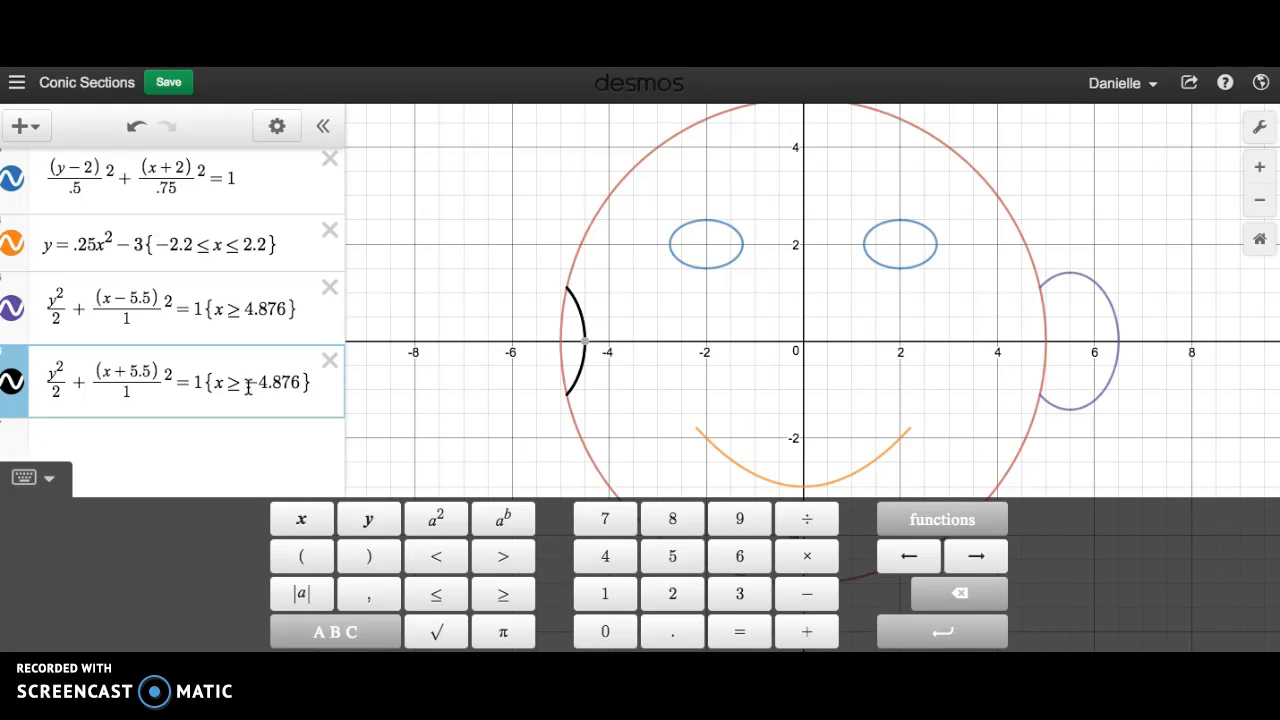
{"action": "key", "text": "BackSpace"}
{"action": "type", "text": "<="}
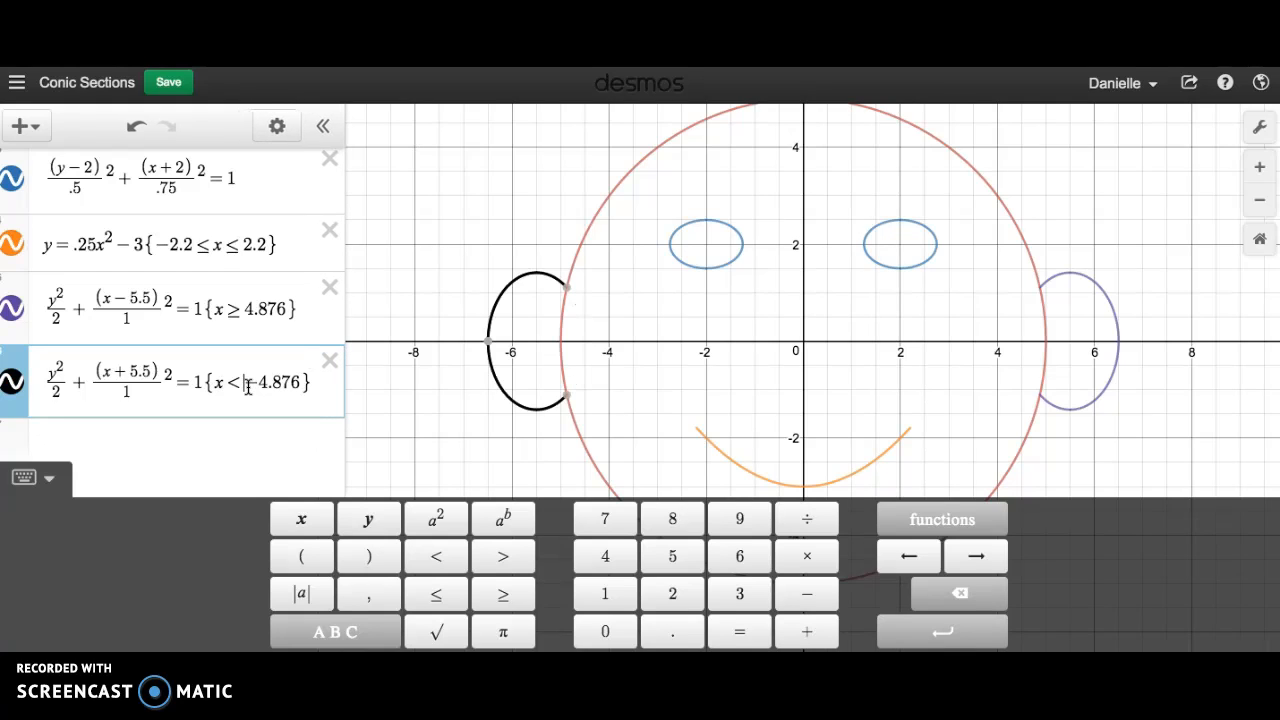
{"action": "left_click", "coordinate": [335, 382]}
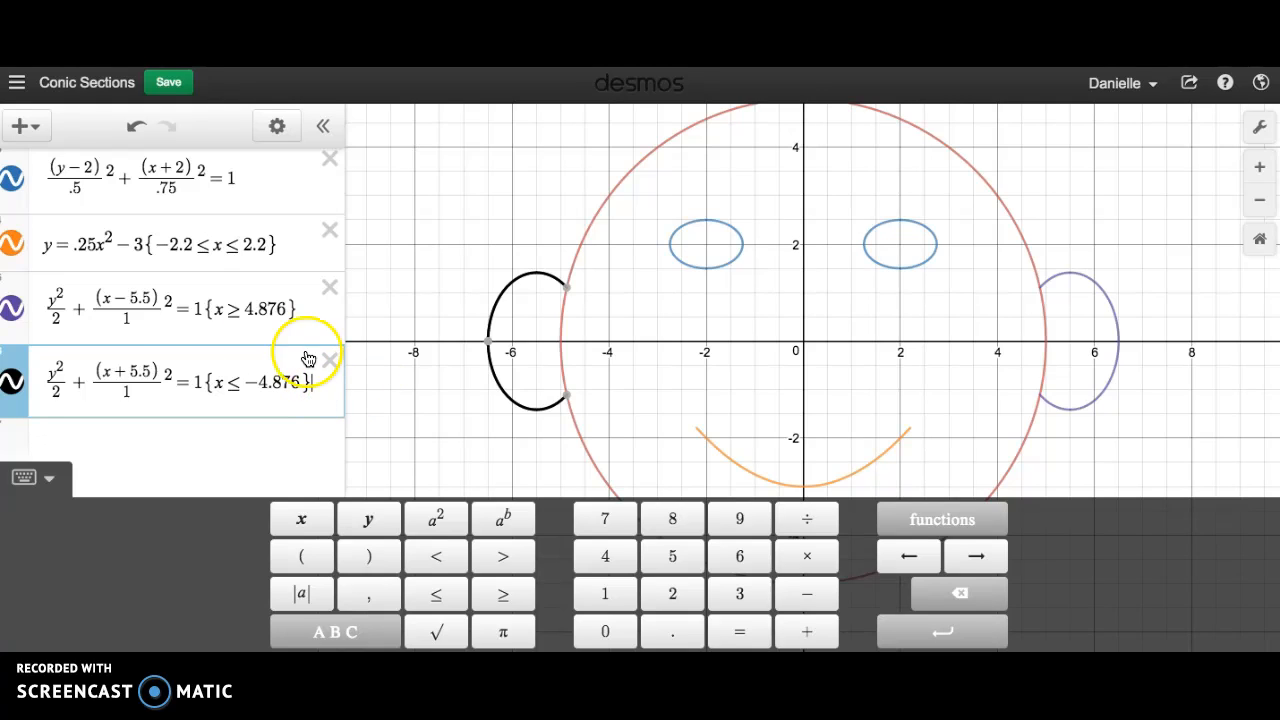
- Recolor the ear ellipse on the positive x side black to match the other ear
{"action": "left_click", "coordinate": [16, 318]}
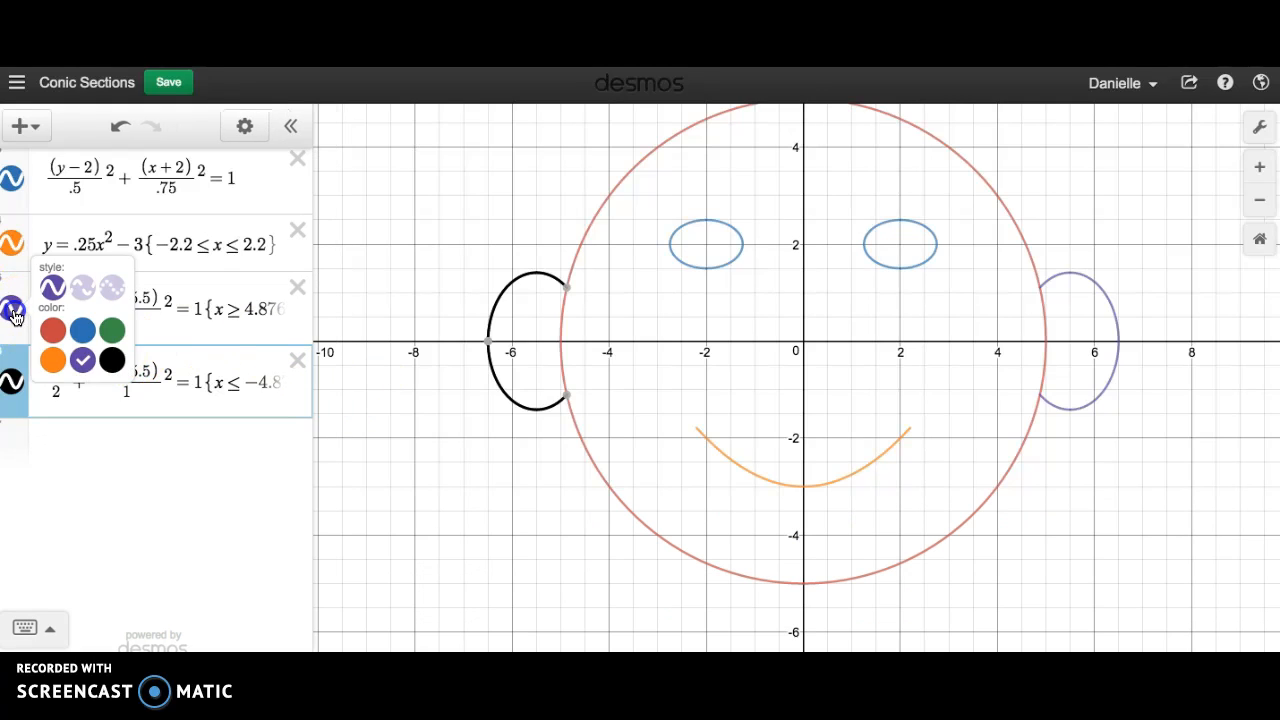
{"action": "left_click", "coordinate": [16, 449]}
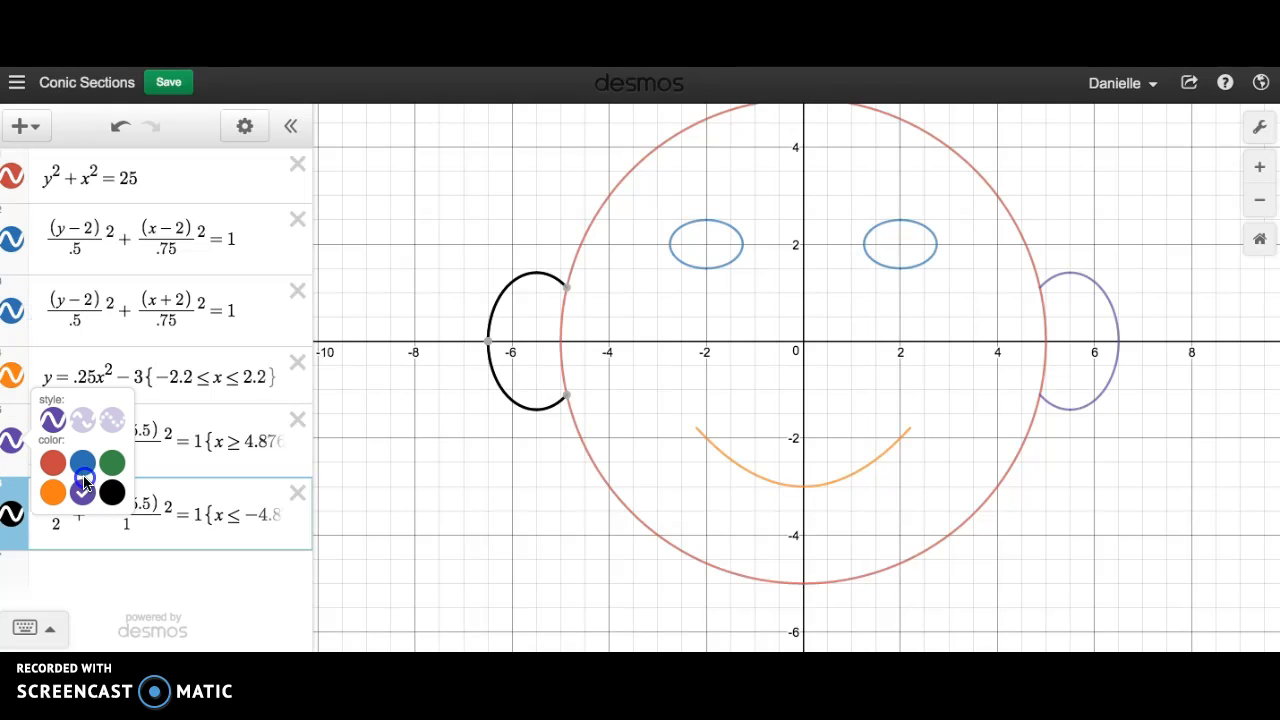
{"action": "left_click", "coordinate": [111, 492]}
- Add an empty expression line below the mirrored ear's equation
{"action": "left_click", "coordinate": [163, 571]}
{"action": "left_click", "coordinate": [163, 566]}
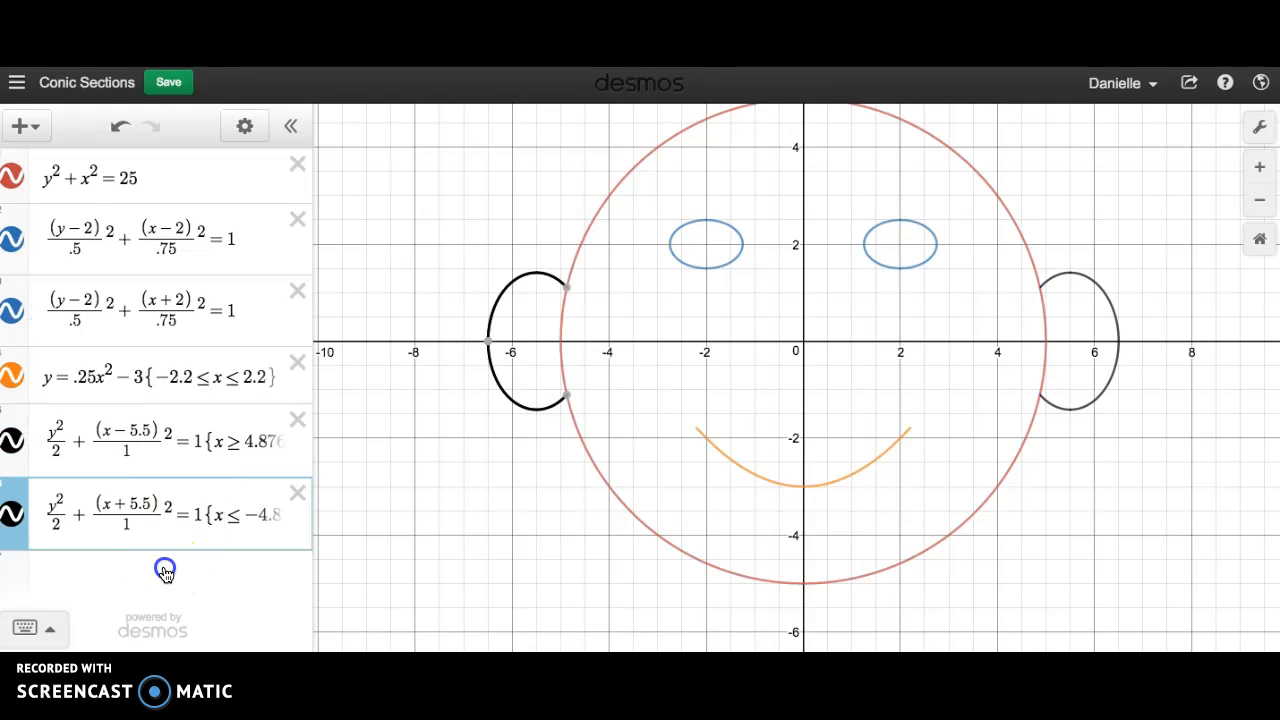
{"action": "left_click_drag", "start_coordinate": [1131, 434], "coordinate": [1036, 497]}
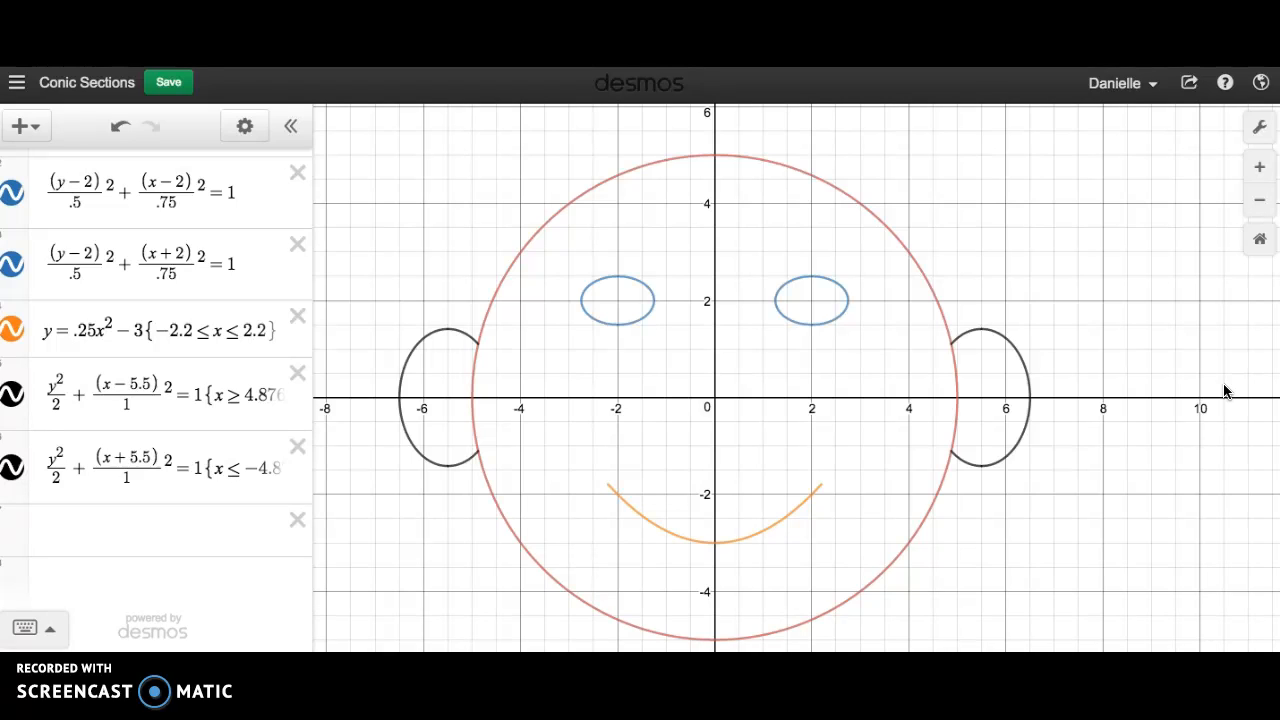
{"action": "left_click", "coordinate": [64, 530]}
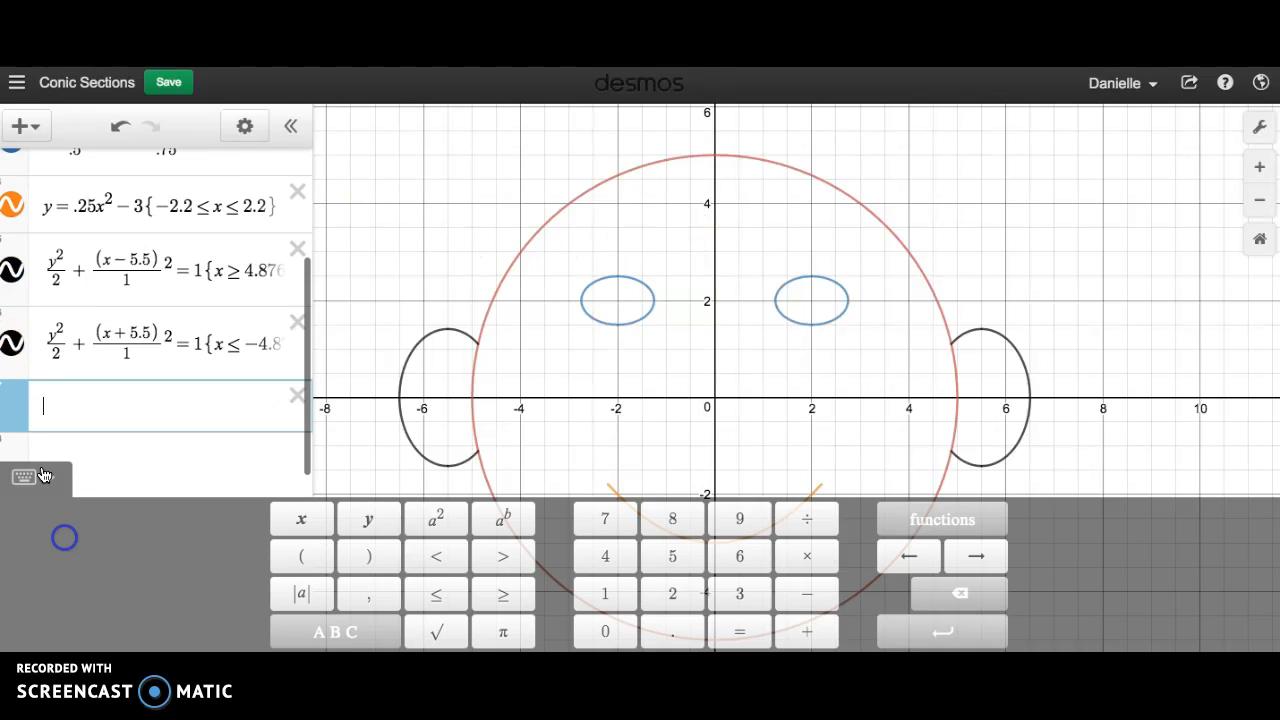
- Check which item types can be added to the expression list, and review the face's equations against the graph
{"action": "left_click", "coordinate": [33, 128]}
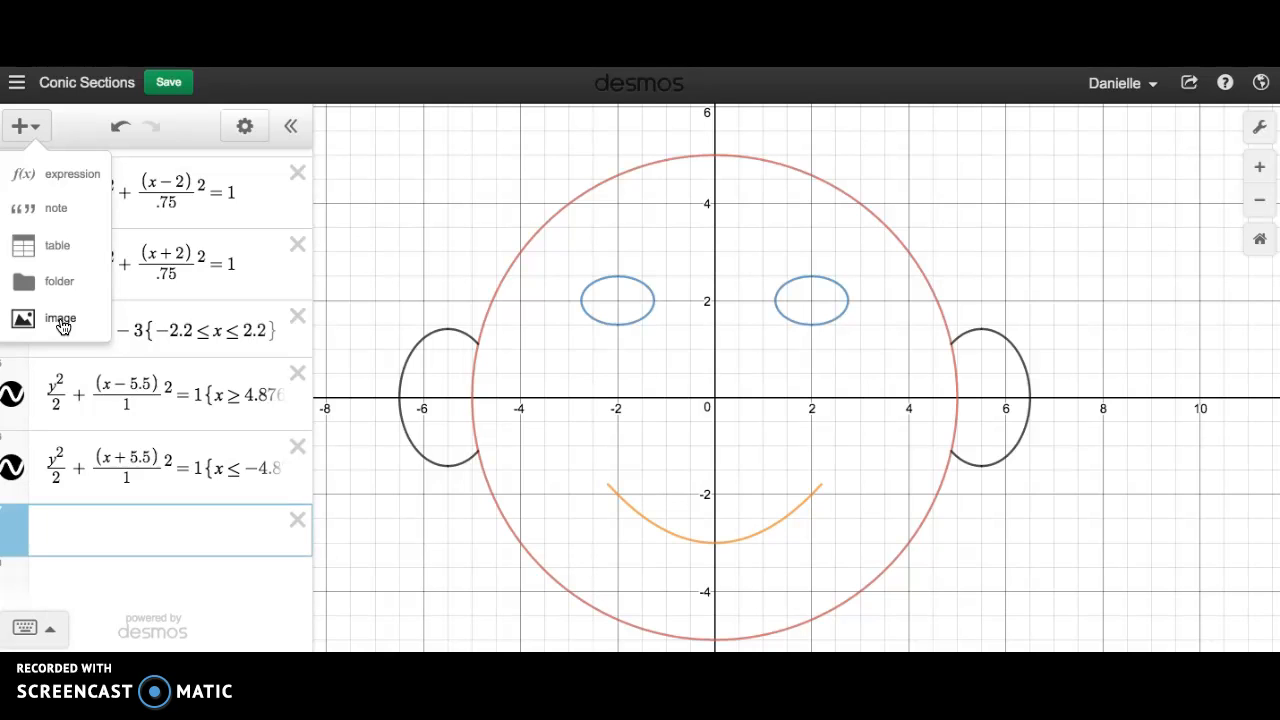
{"action": "left_click", "coordinate": [57, 530]}
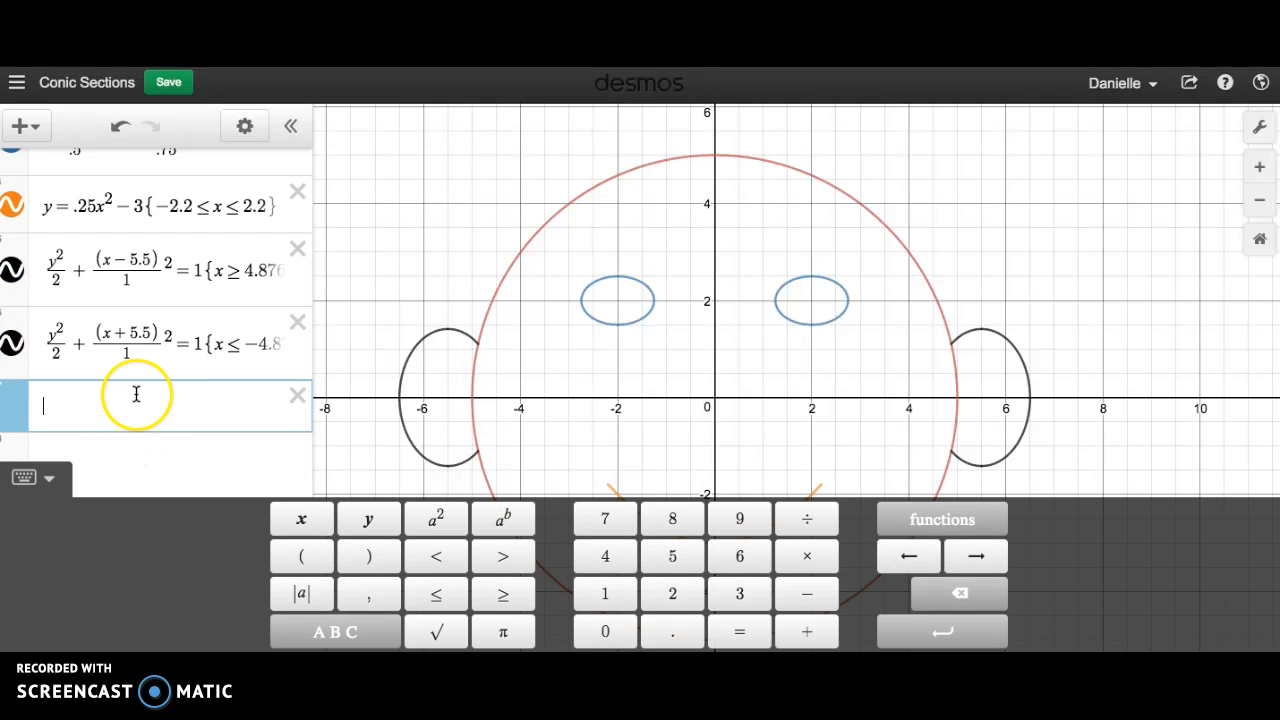
{"action": "left_click", "coordinate": [452, 253]}
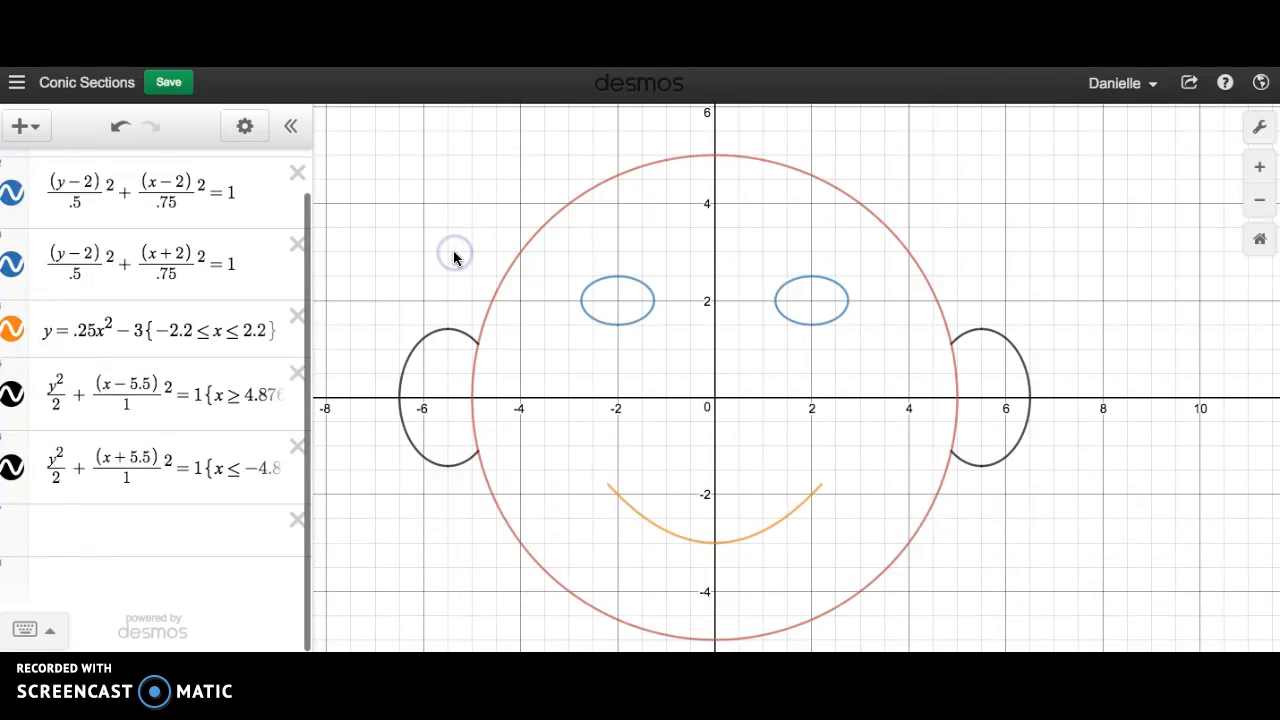
{"action": "left_click_drag", "start_coordinate": [486, 251], "coordinate": [520, 215]}
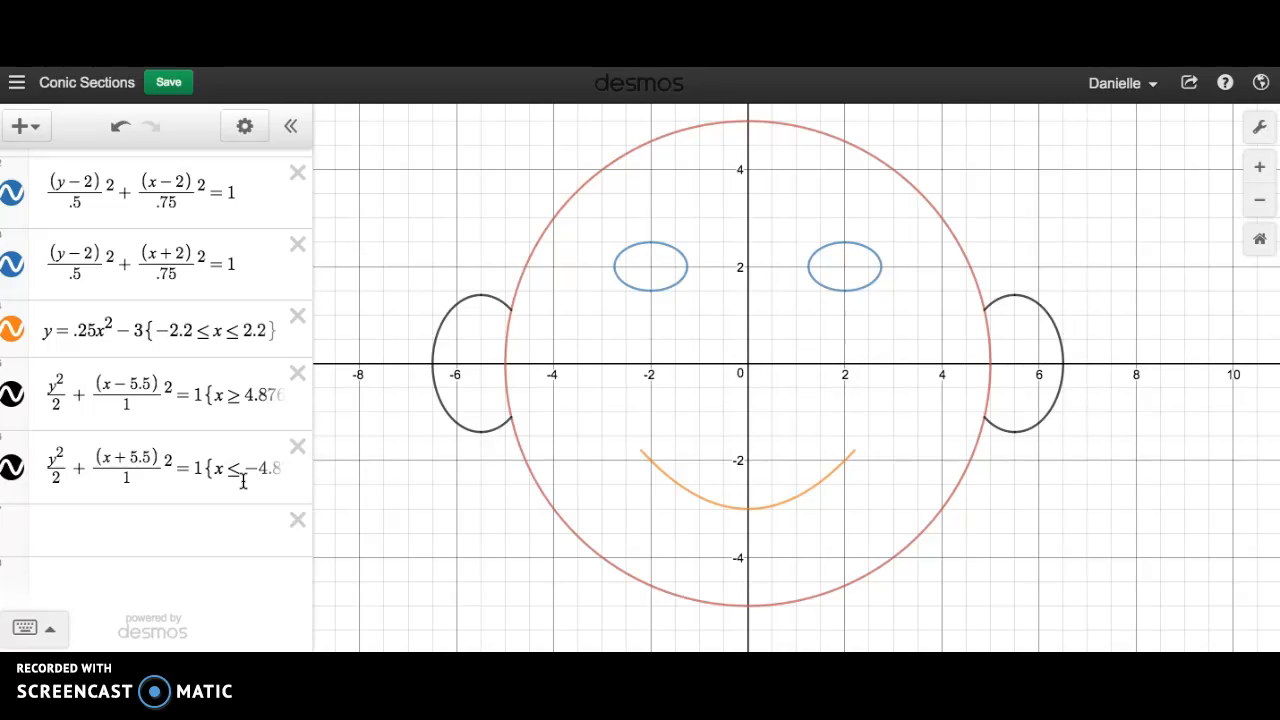
{"action": "left_click", "coordinate": [241, 396]}
{"action": "scroll", "coordinate": [242, 396], "scroll_direction": "up", "scroll_amount": 2}
{"action": "scroll", "coordinate": [242, 396], "scroll_direction": "down", "scroll_amount": 2}
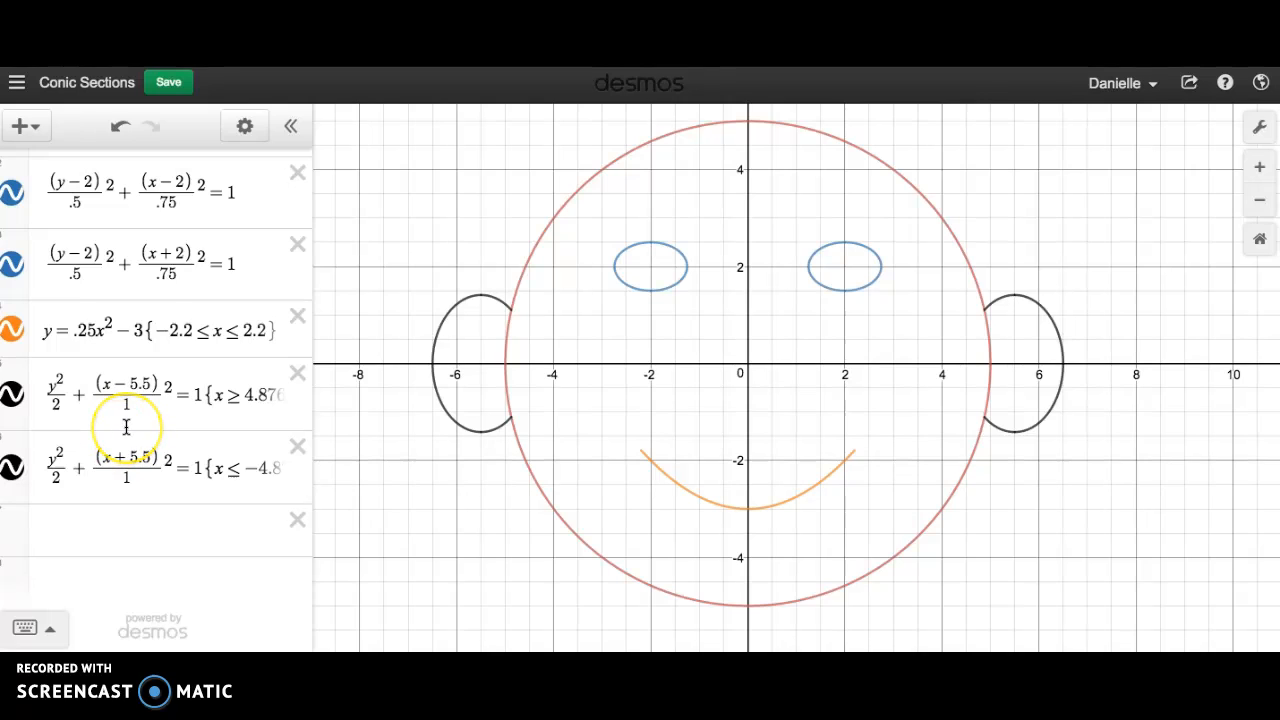
{"action": "scroll", "coordinate": [137, 423], "scroll_direction": "up", "scroll_amount": 1}
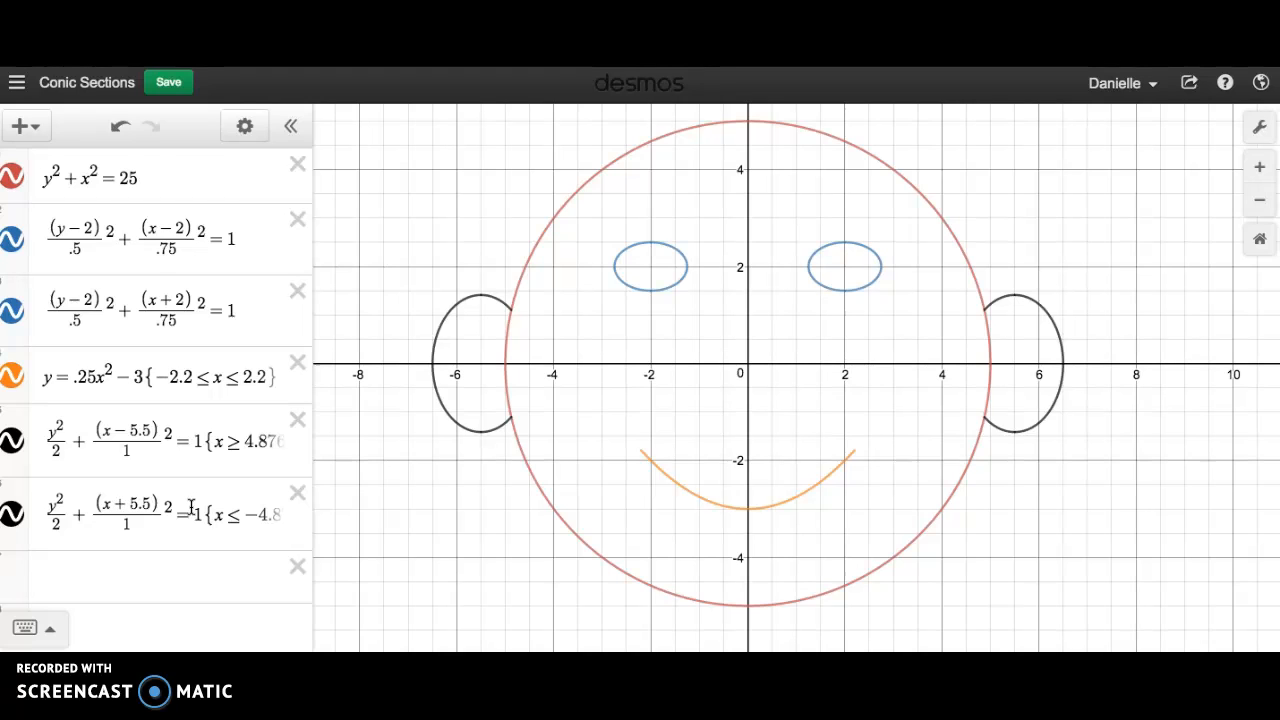
- Save the Conic Sections graph and view its sharing options
{"action": "left_click", "coordinate": [168, 83]}
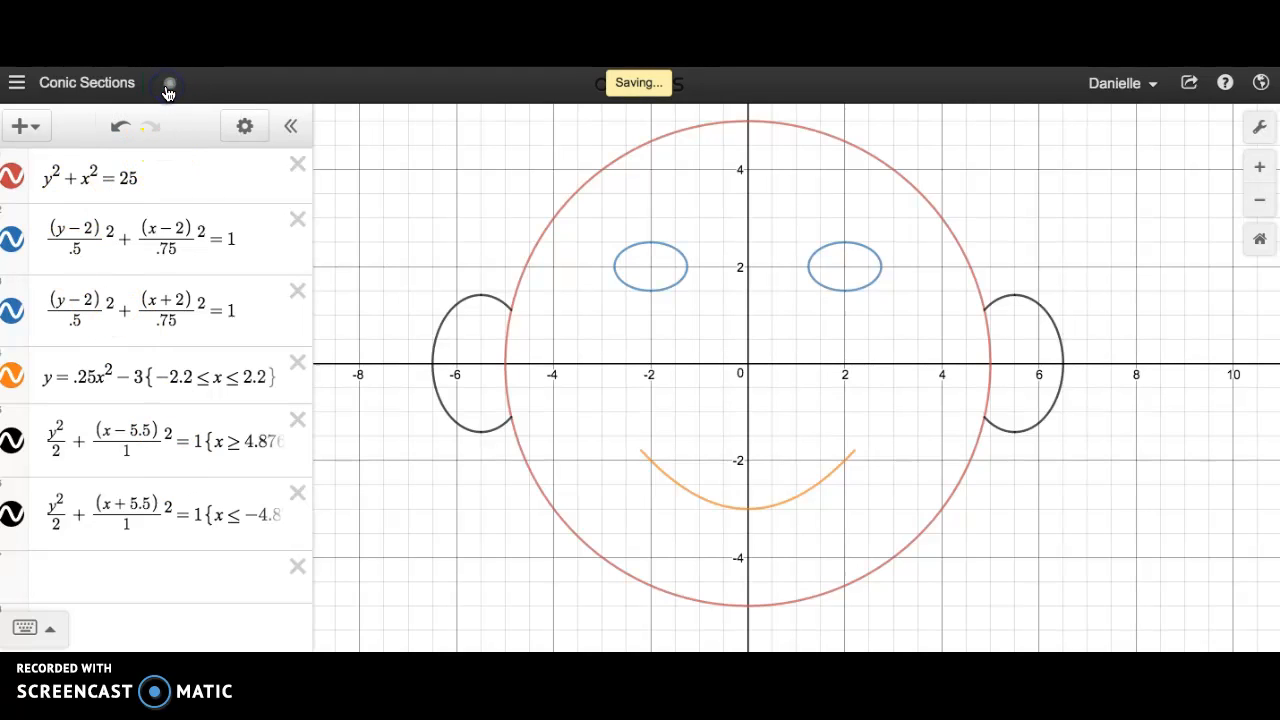
{"action": "left_click", "coordinate": [1189, 88]}
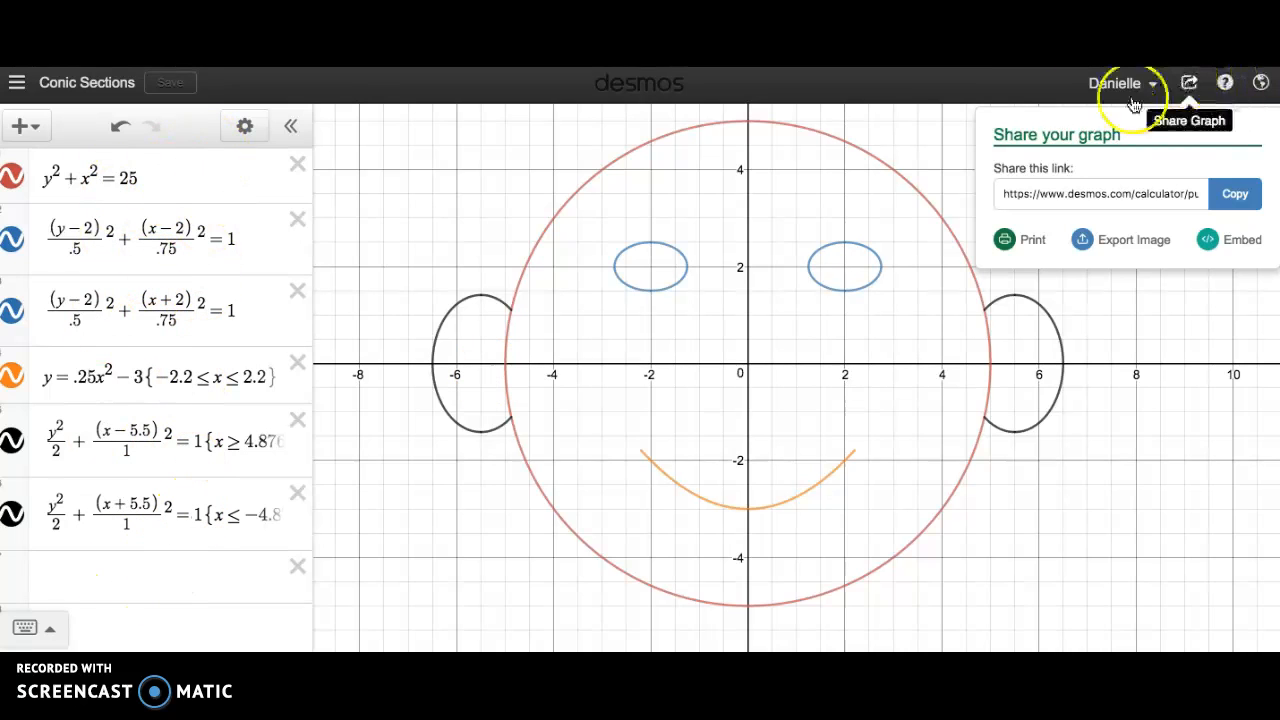
{"action": "left_click", "coordinate": [1040, 88]}
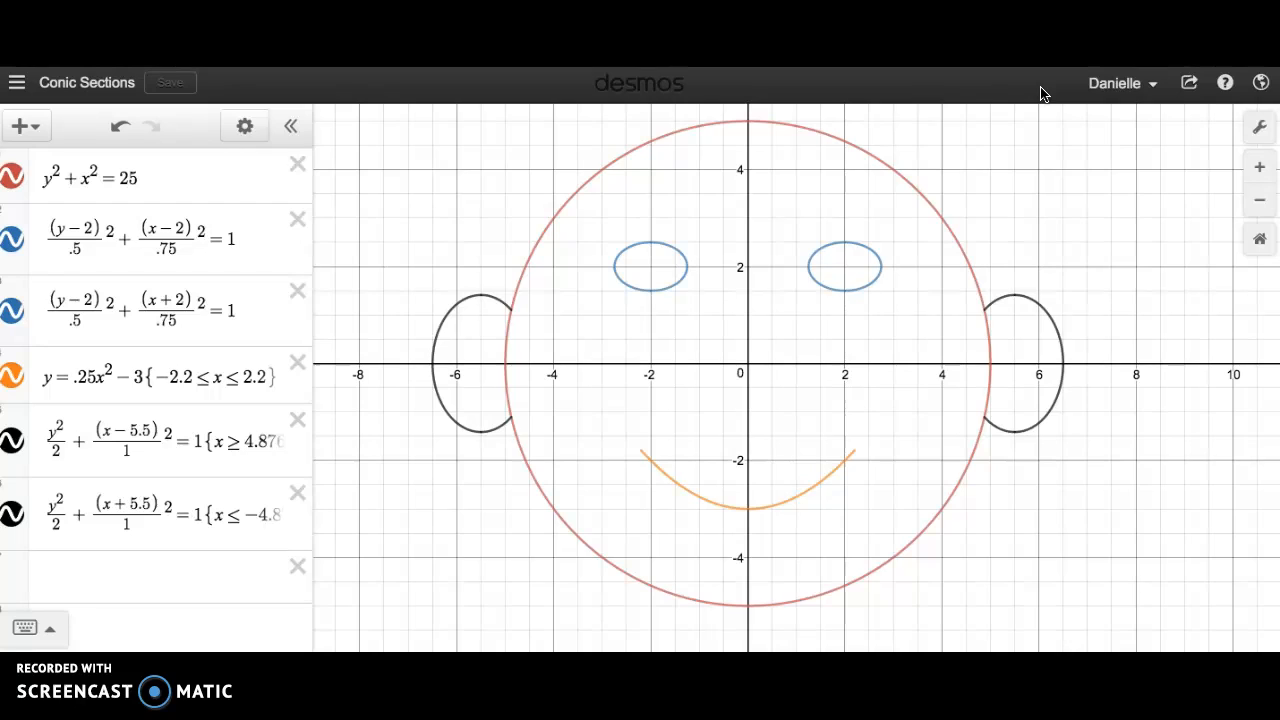